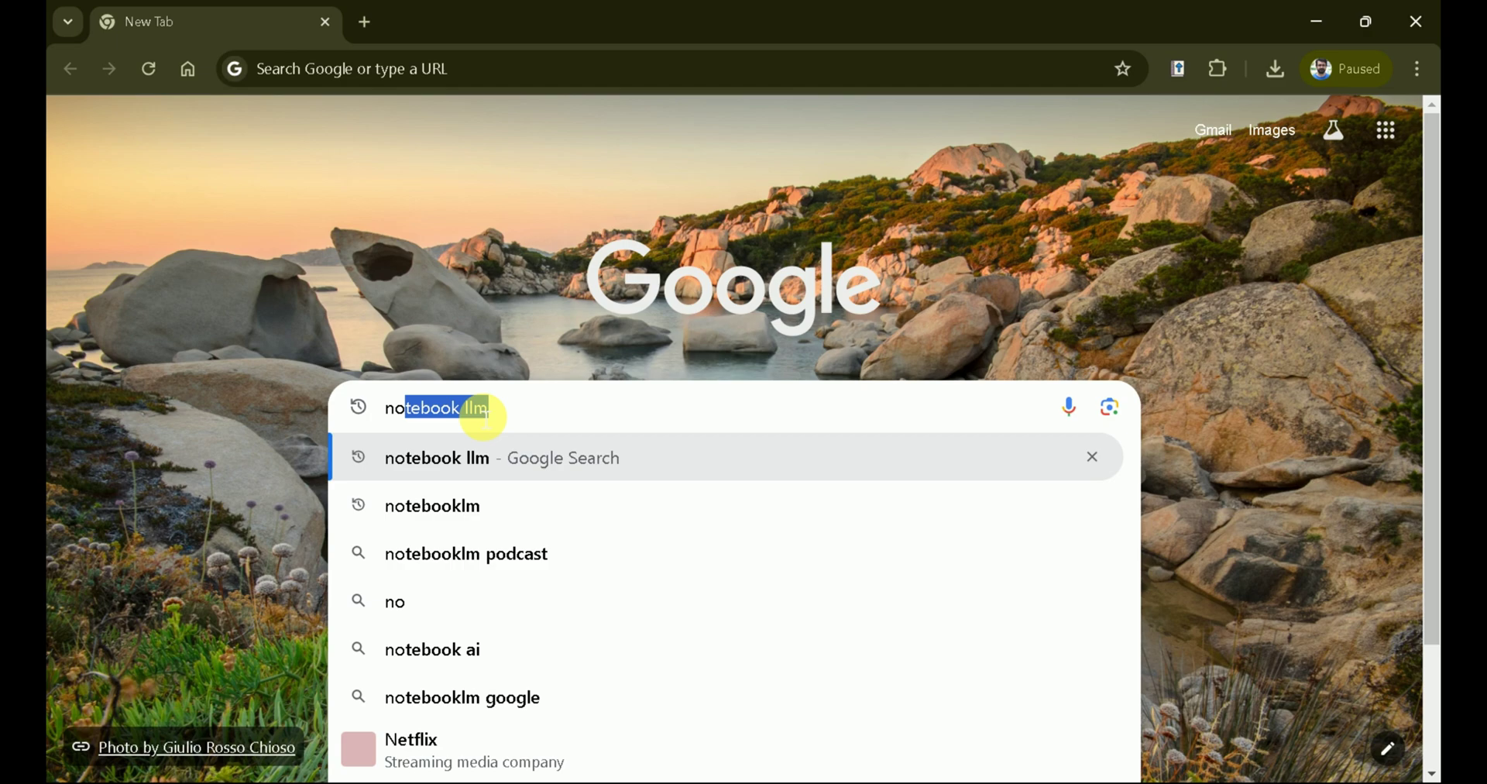
Step: Run a Google search for 'notebooklm' from Chrome's new-tab search box
{"action": "type", "text": "e"}
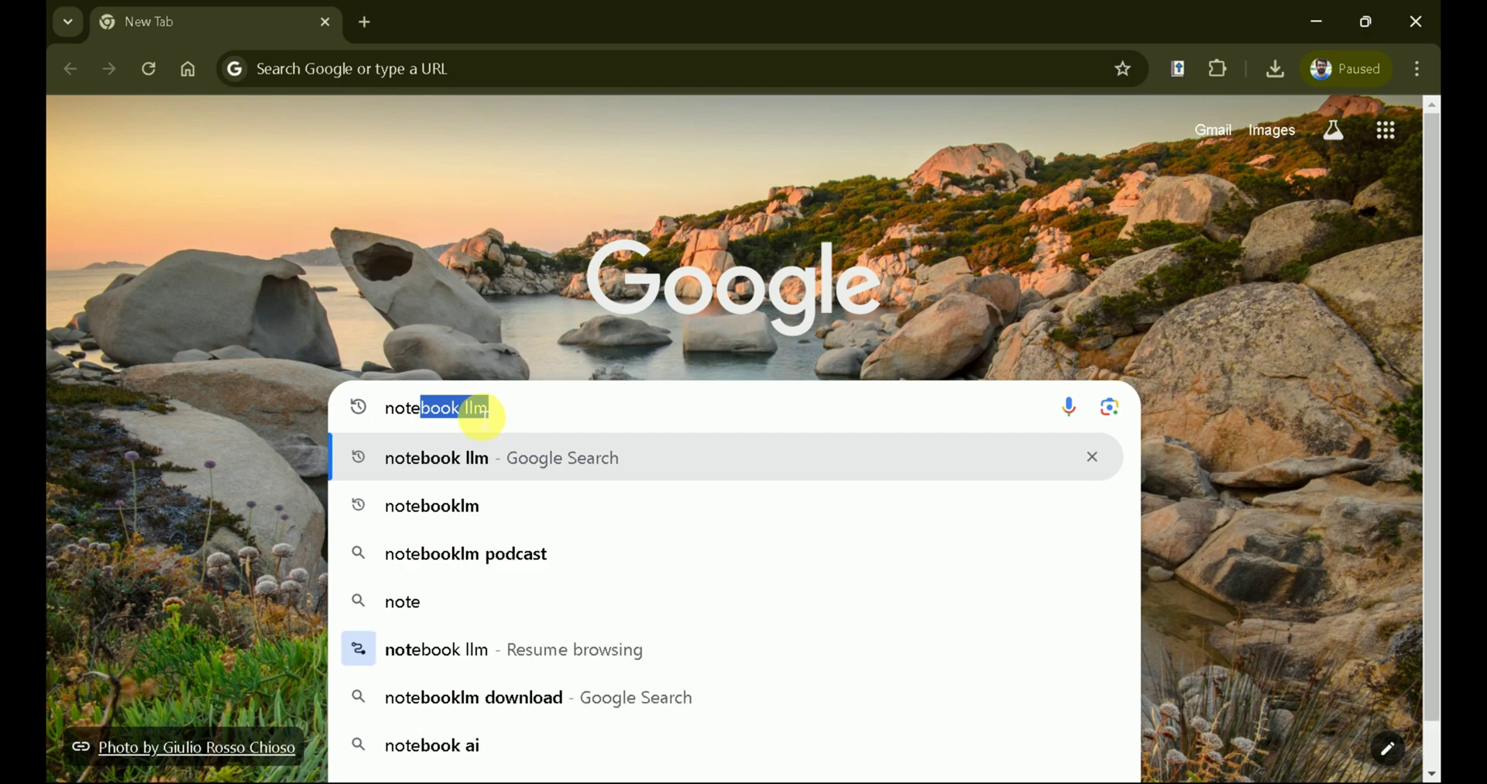
{"action": "type", "text": "booklm"}
{"action": "key", "text": "Return"}
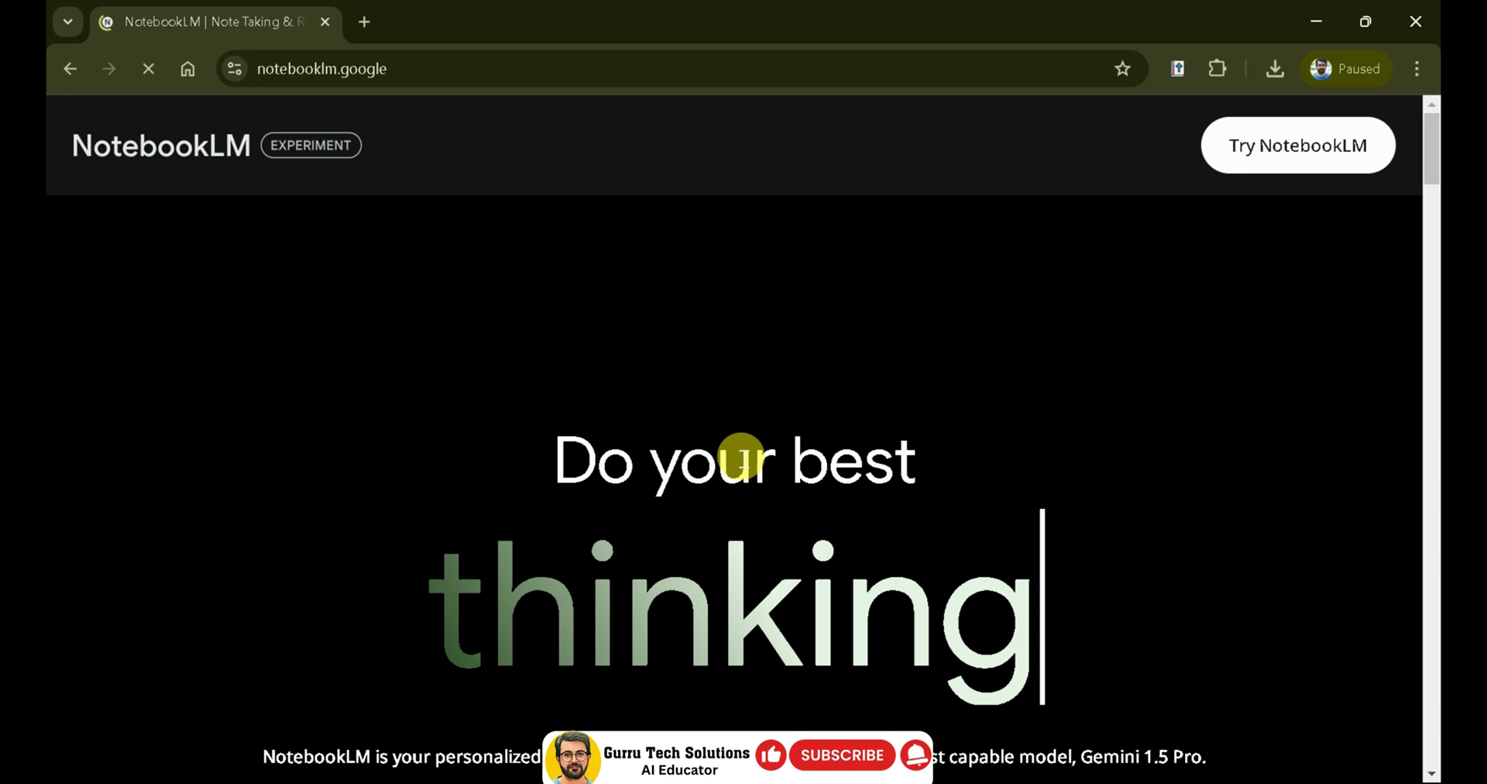
Step: Scroll down the NotebookLM landing page and highlight part of the product tagline
{"action": "scroll", "coordinate": [744, 442], "scroll_direction": "down", "scroll_amount": 1}
{"action": "scroll", "coordinate": [751, 437], "scroll_direction": "down", "scroll_amount": 1}
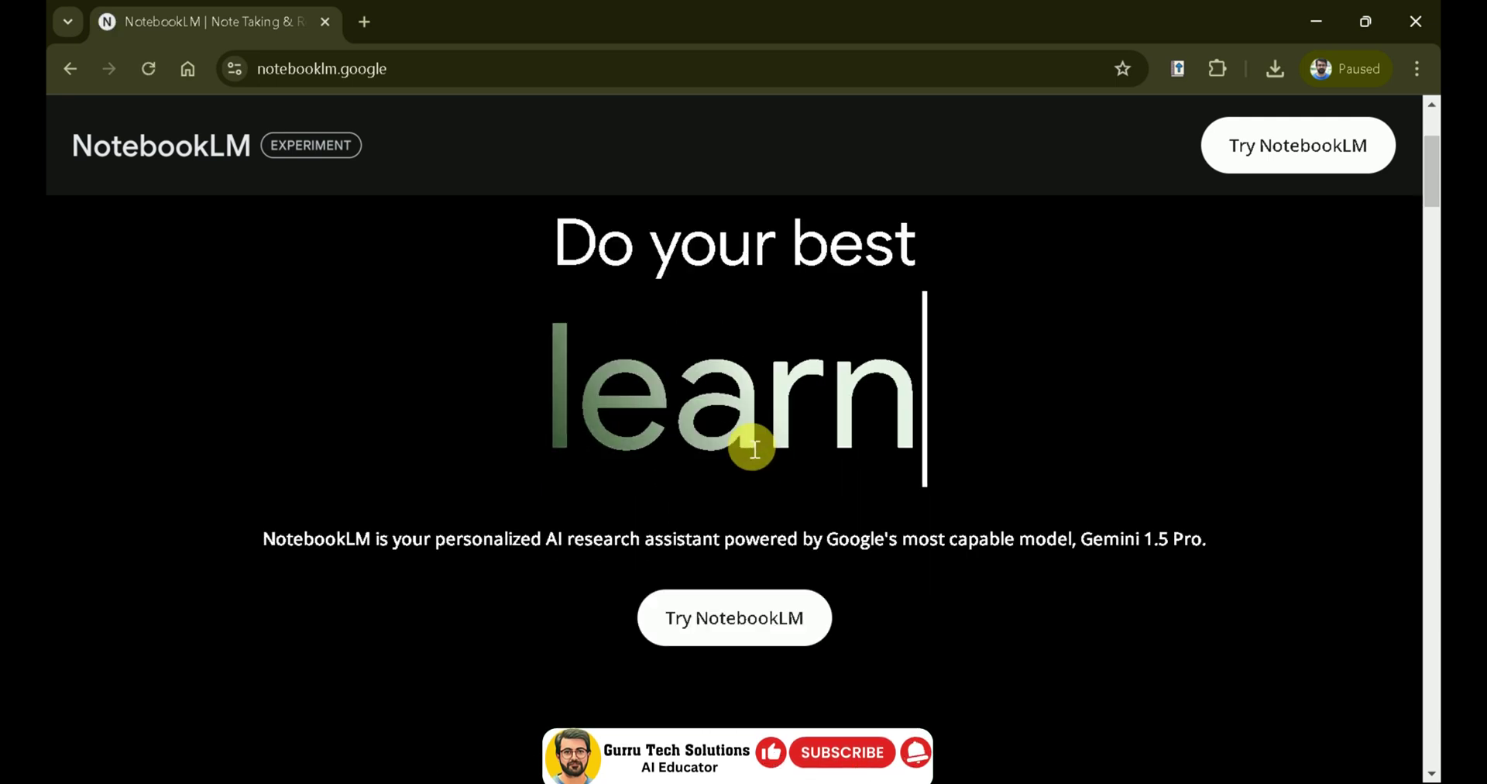
{"action": "scroll", "coordinate": [751, 440], "scroll_direction": "down", "scroll_amount": 1}
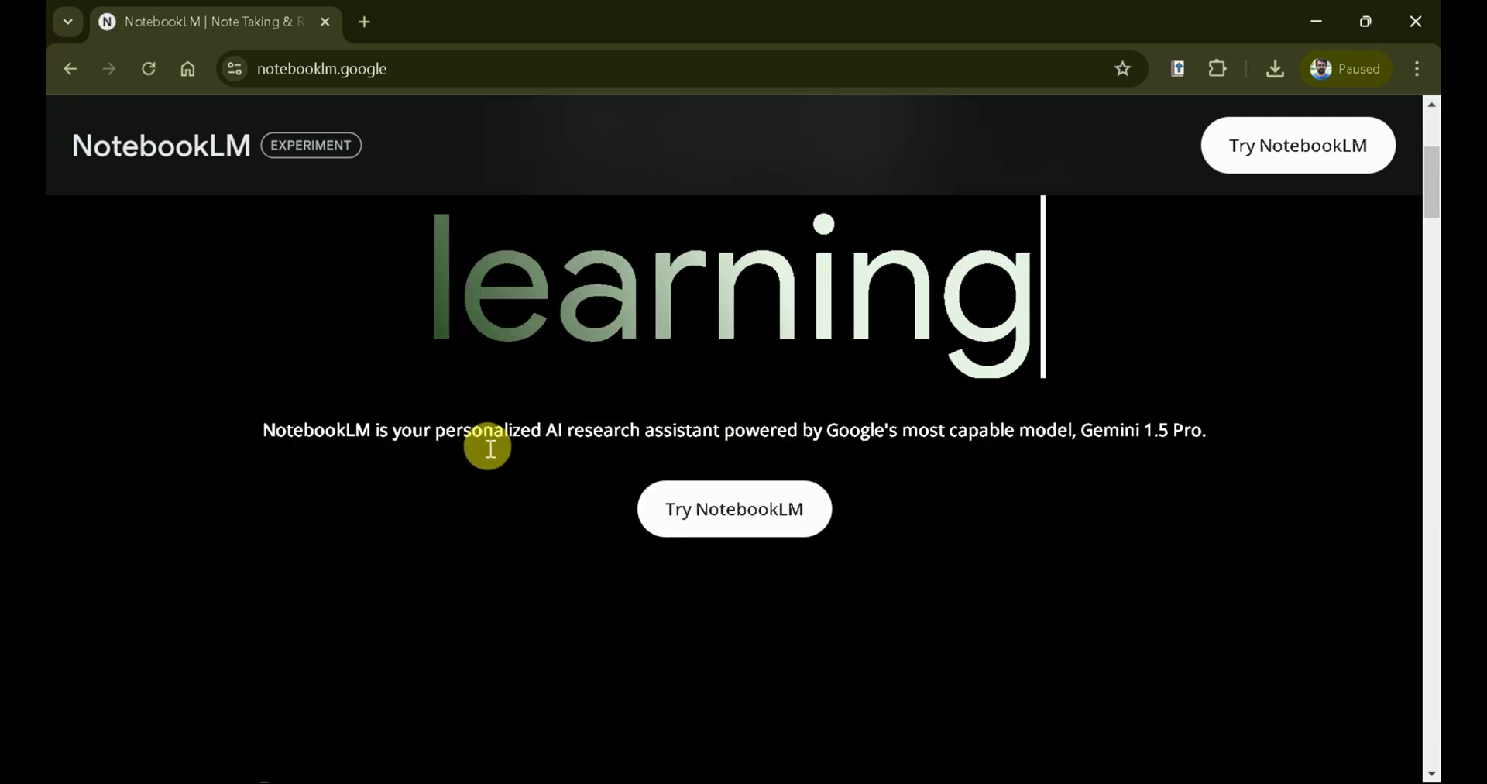
{"action": "mouse_move", "coordinate": [437, 431]}
{"action": "left_mouse_down"}
{"action": "mouse_move", "coordinate": [936, 432]}
{"action": "mouse_move", "coordinate": [1209, 453]}
{"action": "left_mouse_up"}
{"action": "left_click", "coordinate": [1048, 408]}
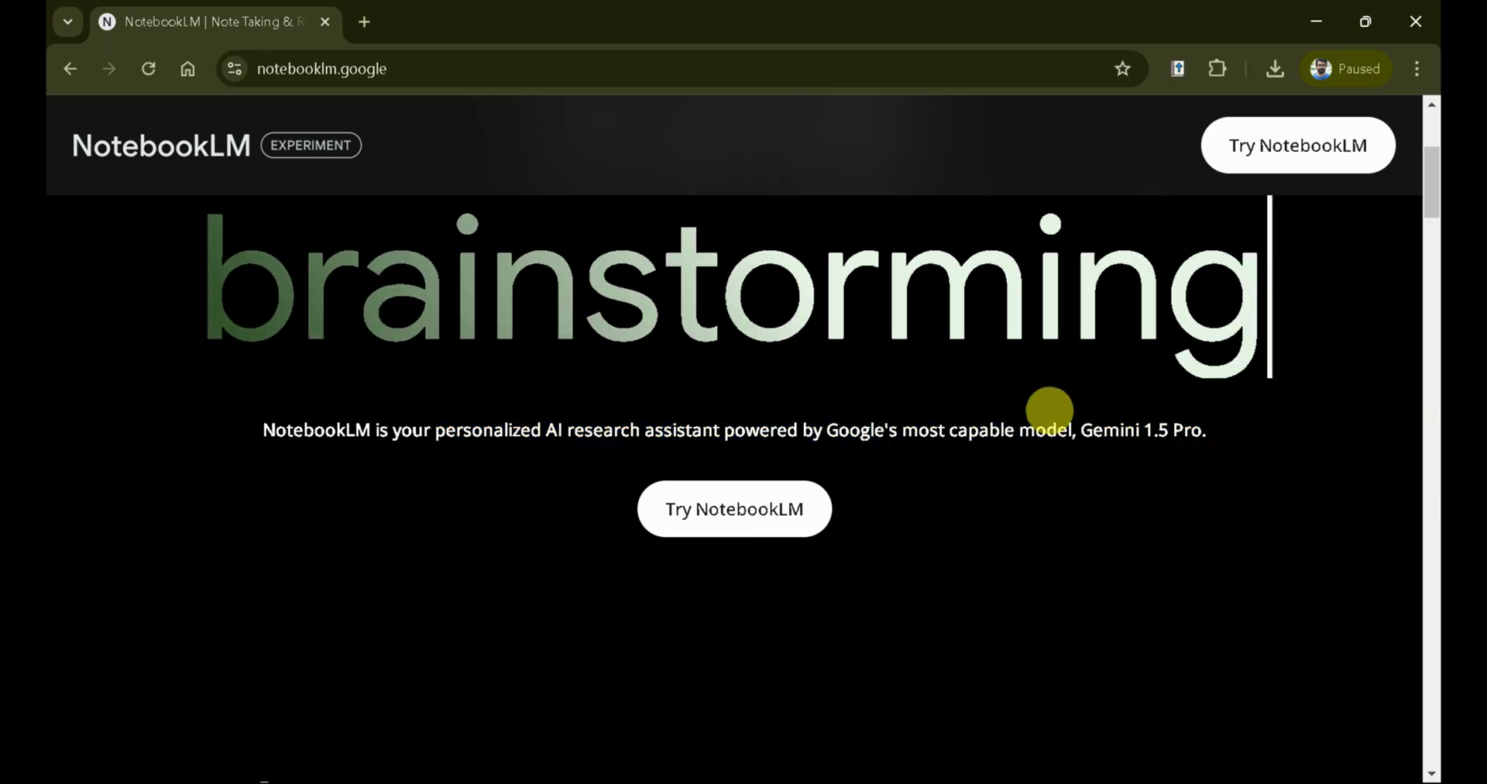
Step: Browse further through the landing page, then launch Try NotebookLM in a new tab
{"action": "scroll", "coordinate": [1031, 403], "scroll_direction": "down", "scroll_amount": 4}
{"action": "scroll", "coordinate": [923, 381], "scroll_direction": "down", "scroll_amount": 1}
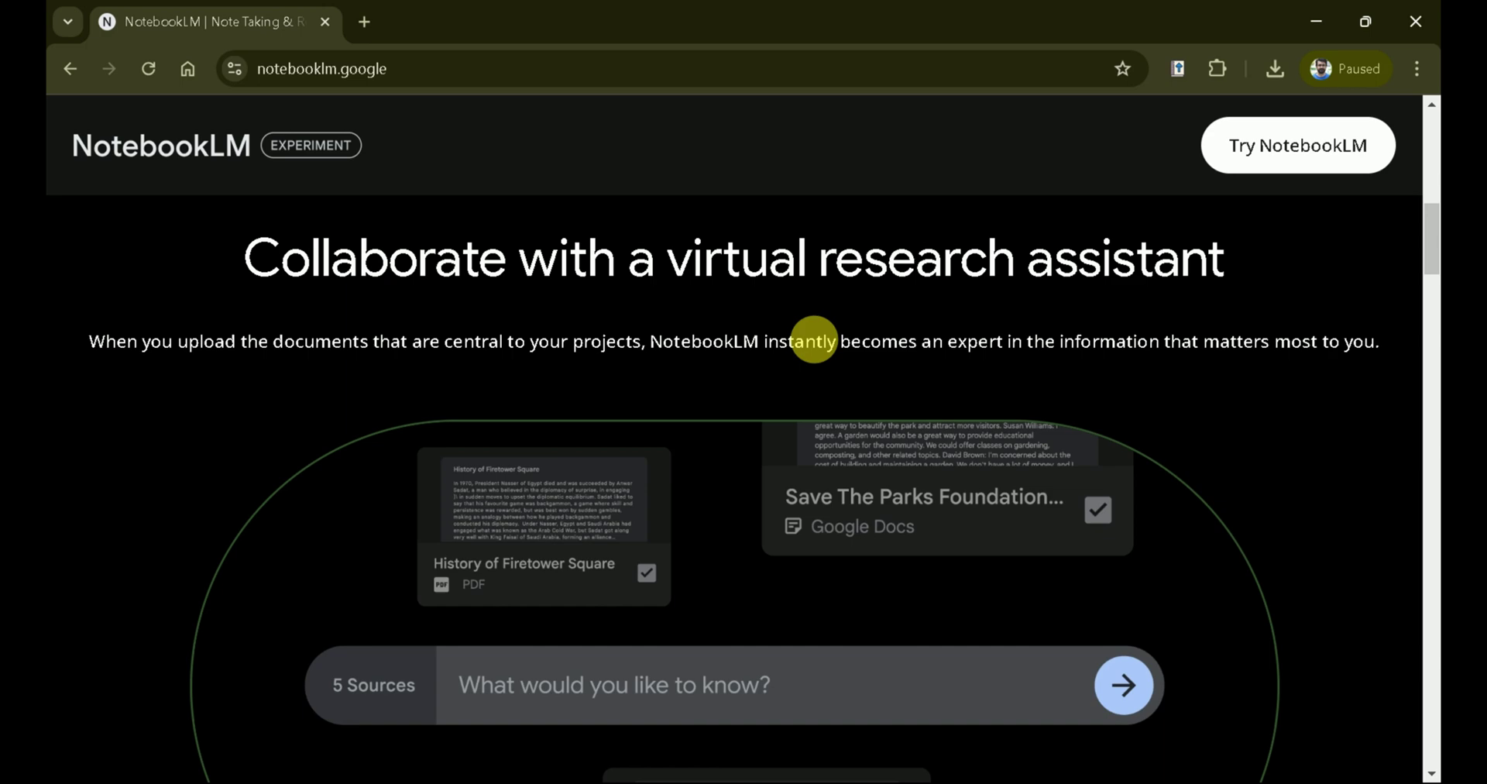
{"action": "scroll", "coordinate": [806, 388], "scroll_direction": "down", "scroll_amount": 10}
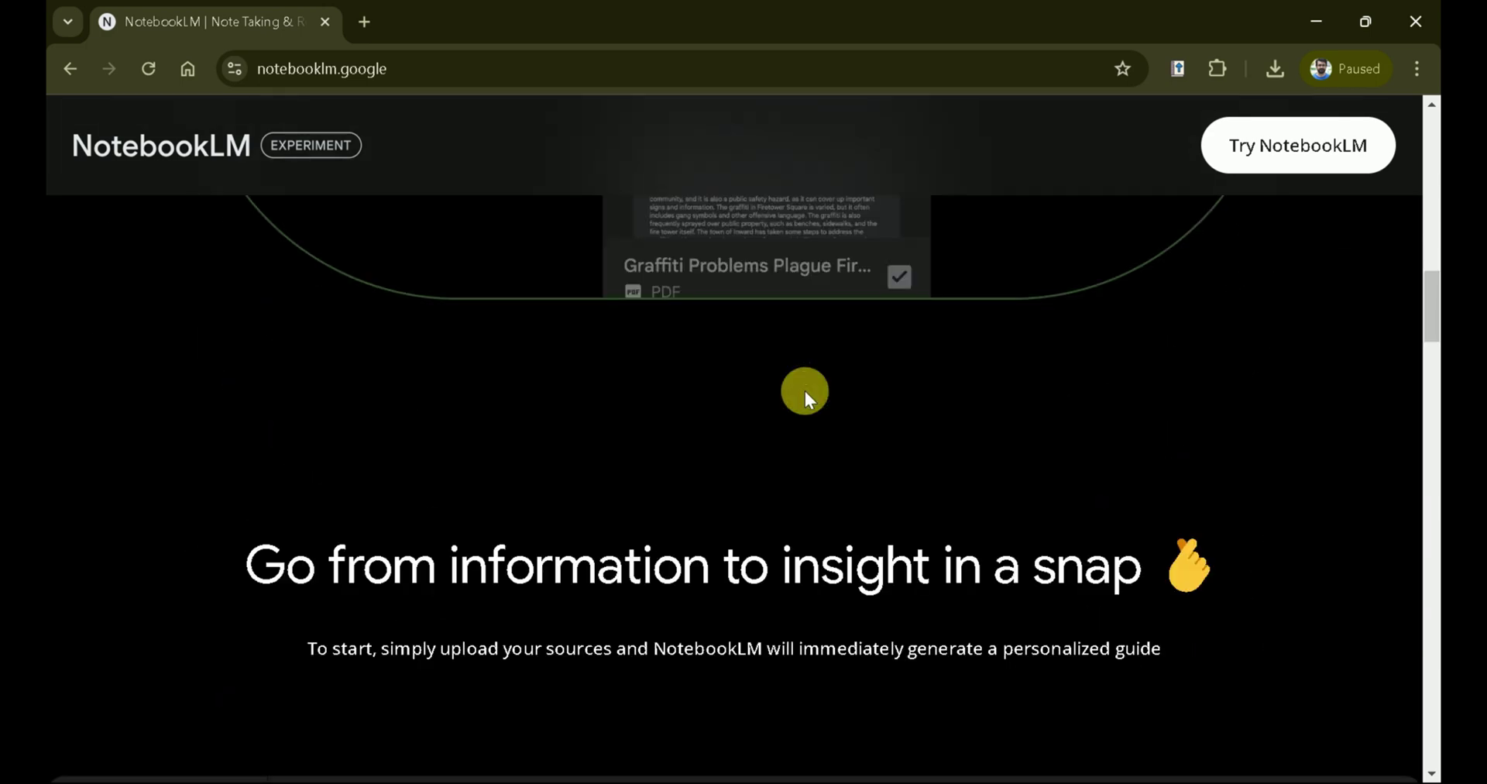
{"action": "scroll", "coordinate": [806, 392], "scroll_direction": "down", "scroll_amount": 2}
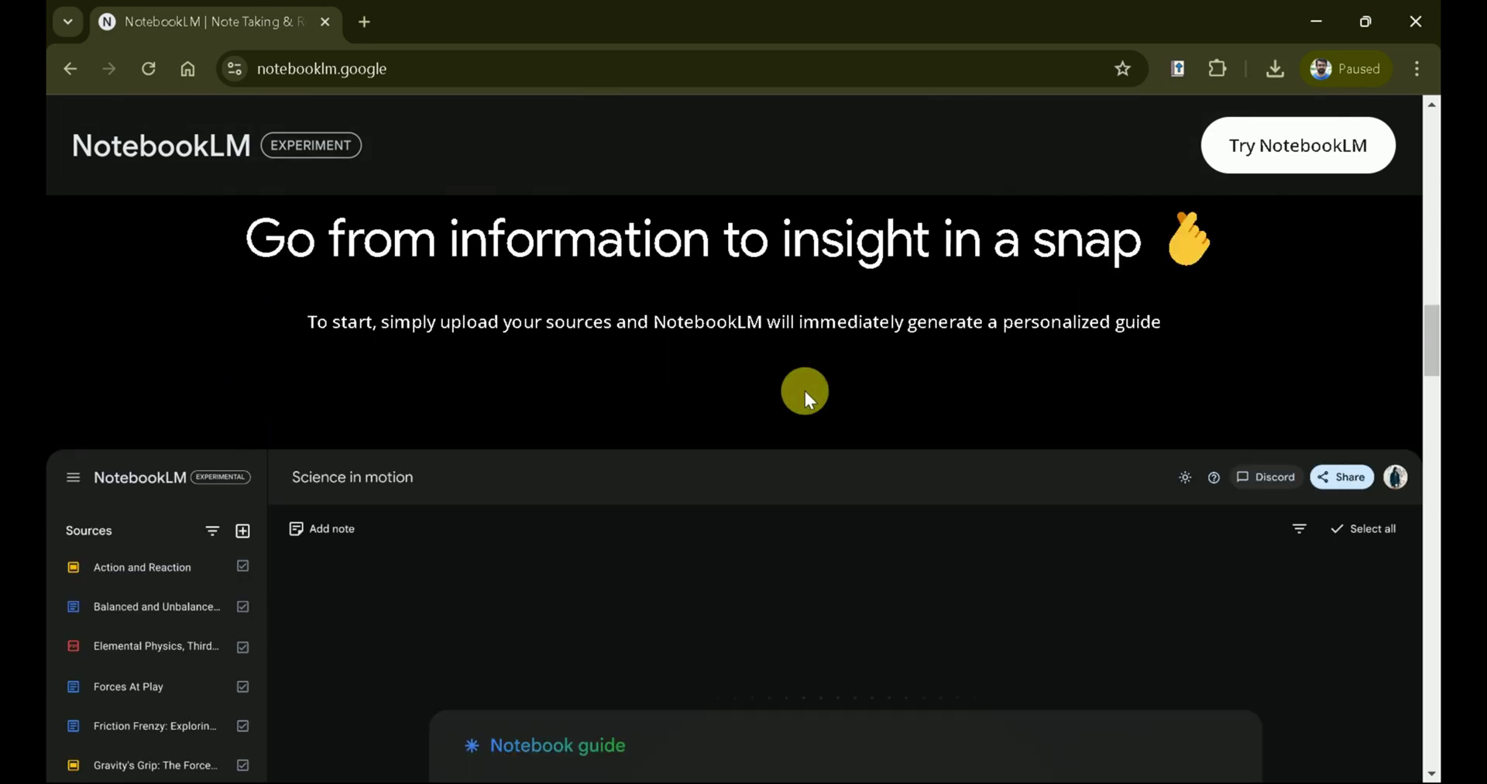
{"action": "scroll", "coordinate": [806, 391], "scroll_direction": "down", "scroll_amount": 1}
{"action": "scroll", "coordinate": [805, 392], "scroll_direction": "down", "scroll_amount": 2}
{"action": "scroll", "coordinate": [805, 392], "scroll_direction": "down", "scroll_amount": 2}
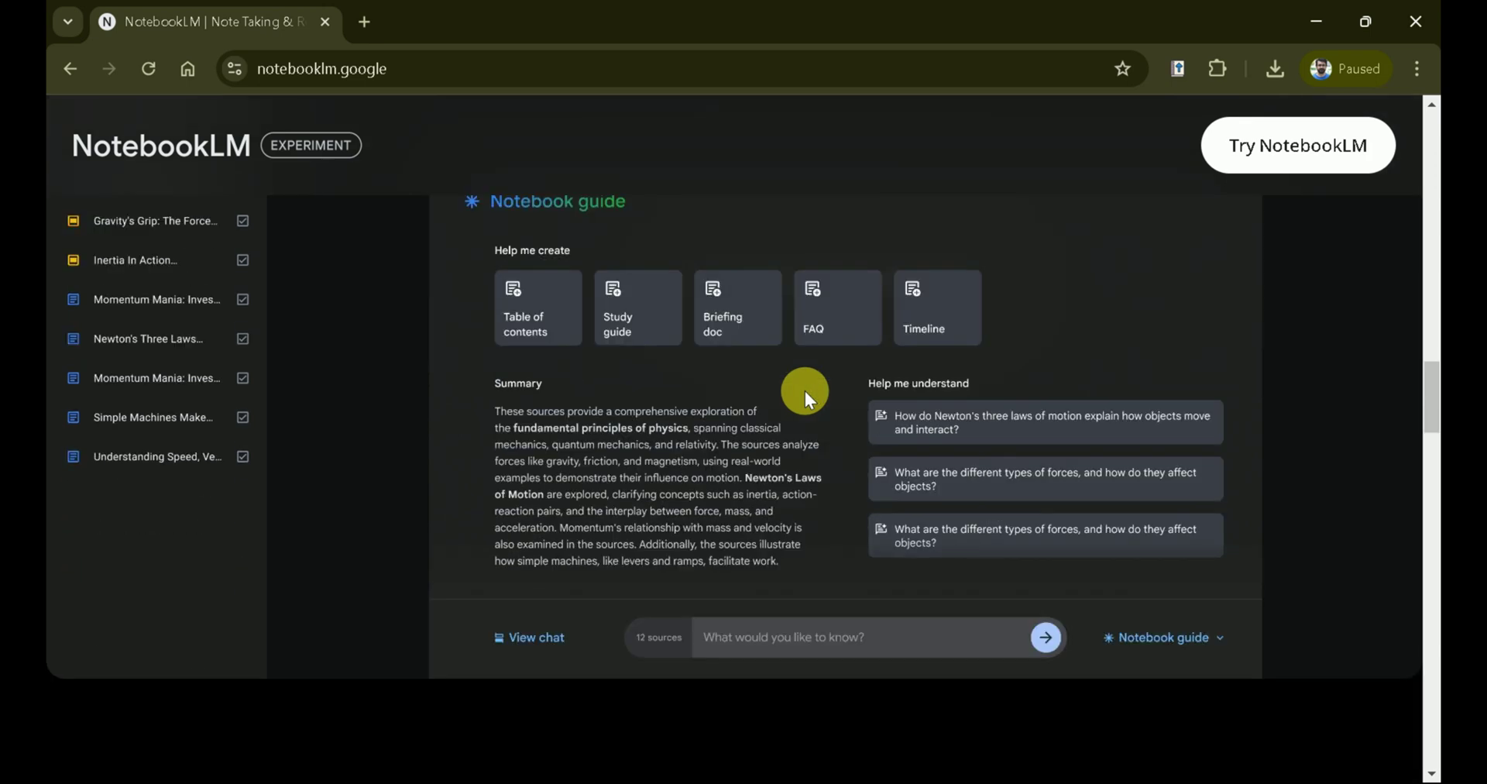
{"action": "scroll", "coordinate": [805, 390], "scroll_direction": "up", "scroll_amount": 1}
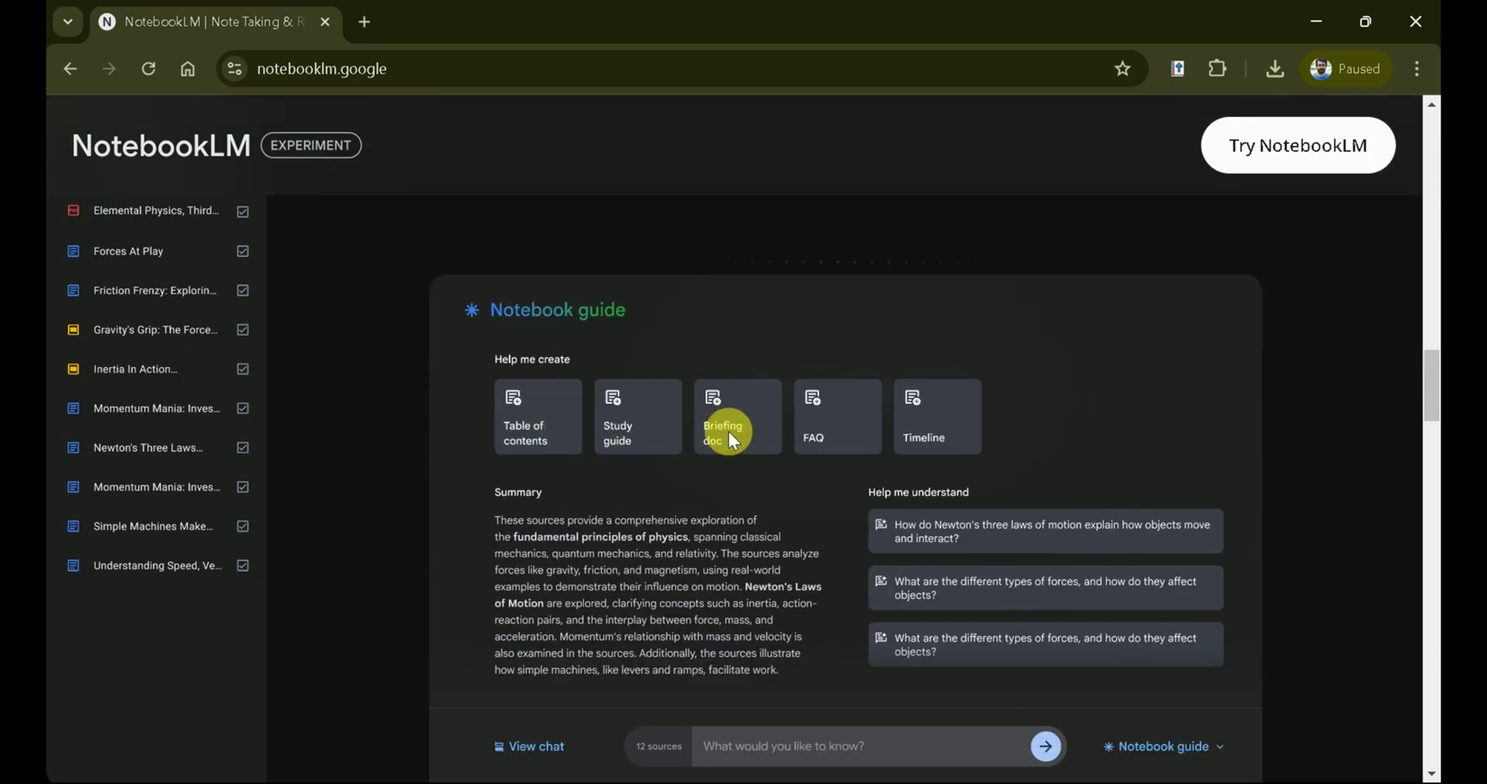
{"action": "scroll", "coordinate": [542, 415], "scroll_direction": "up", "scroll_amount": 5}
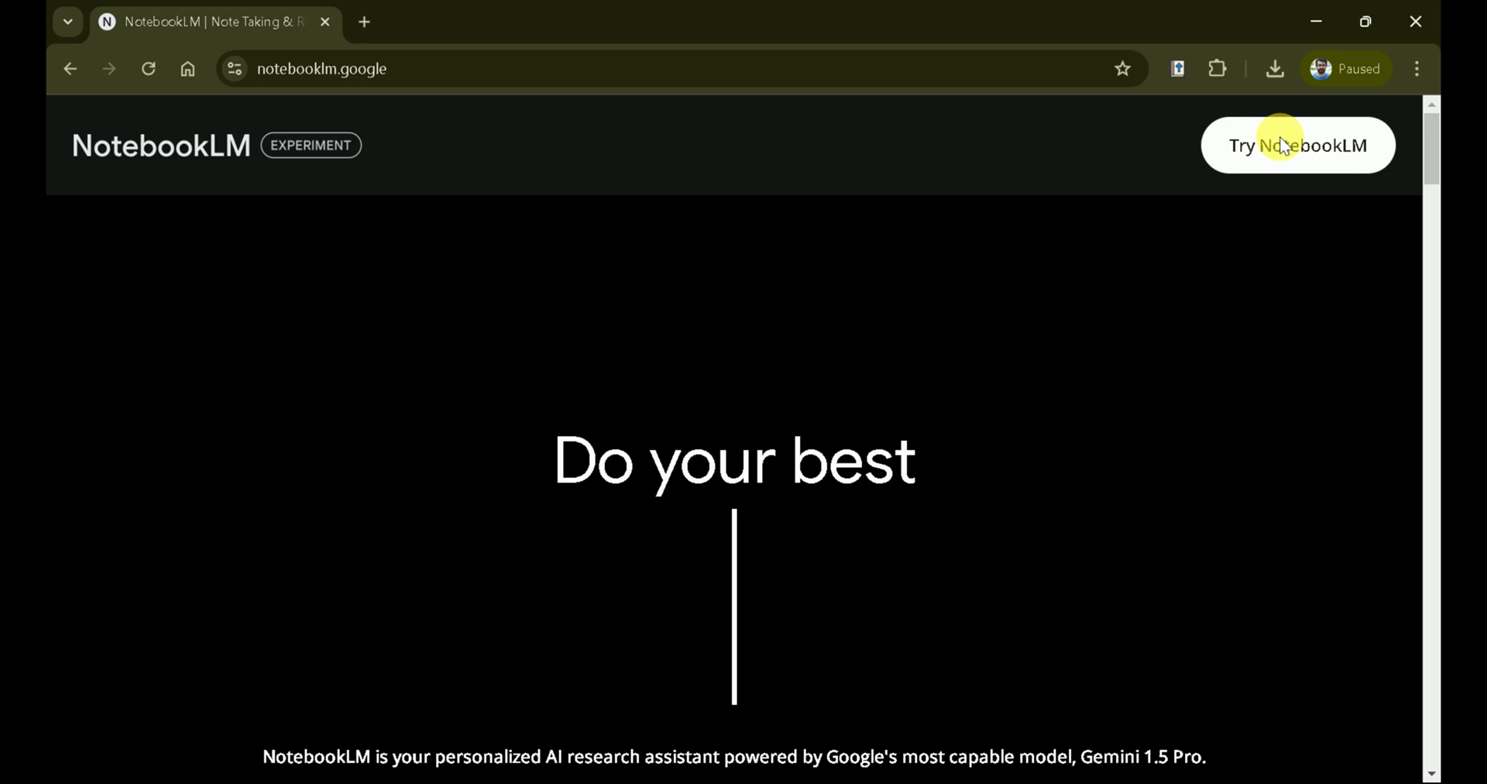
{"action": "left_click", "coordinate": [1279, 137]}
Step: Sign in with the first listed Google account and look through the Example notebooks
{"action": "left_click", "coordinate": [827, 304]}
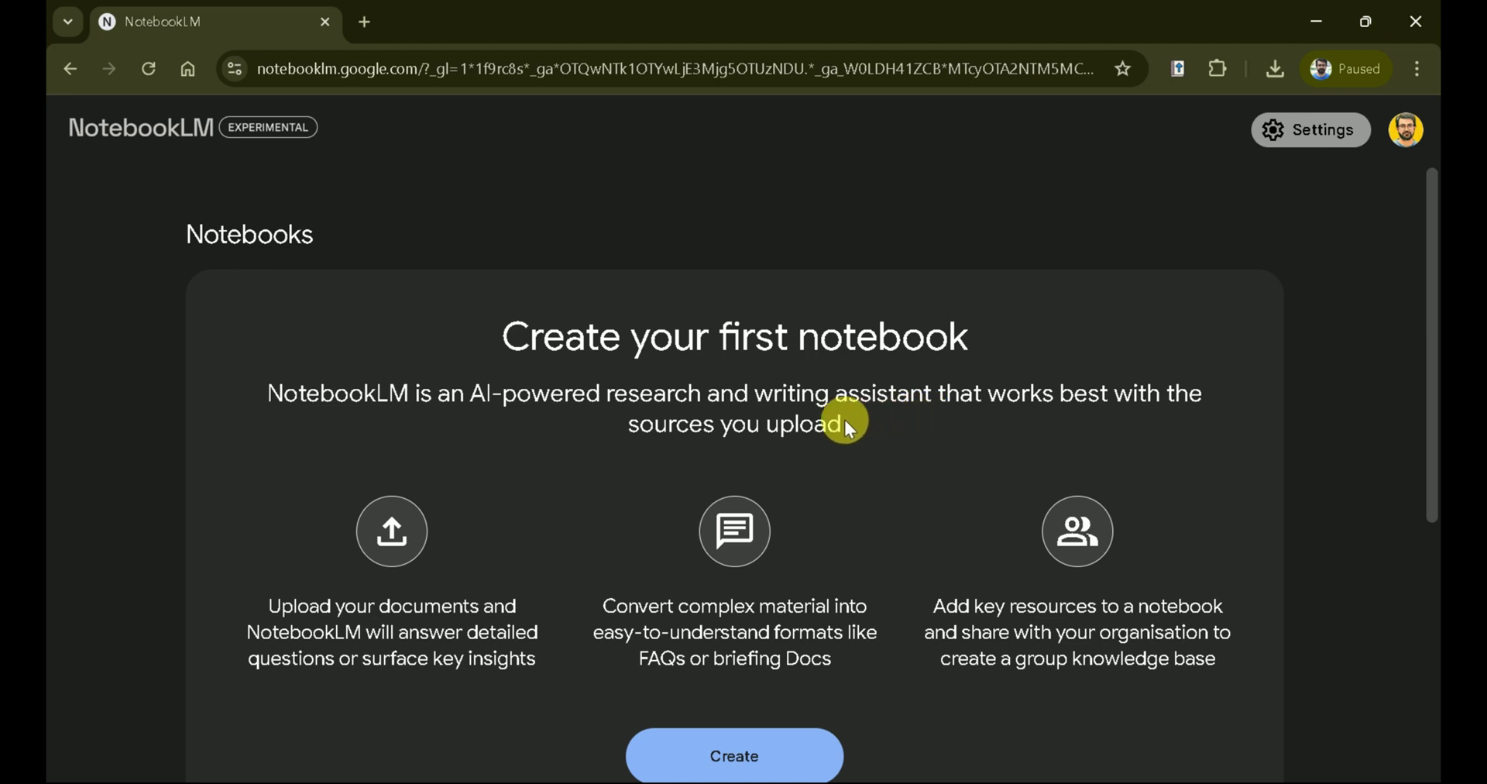
{"action": "scroll", "coordinate": [848, 427], "scroll_direction": "down", "scroll_amount": 1}
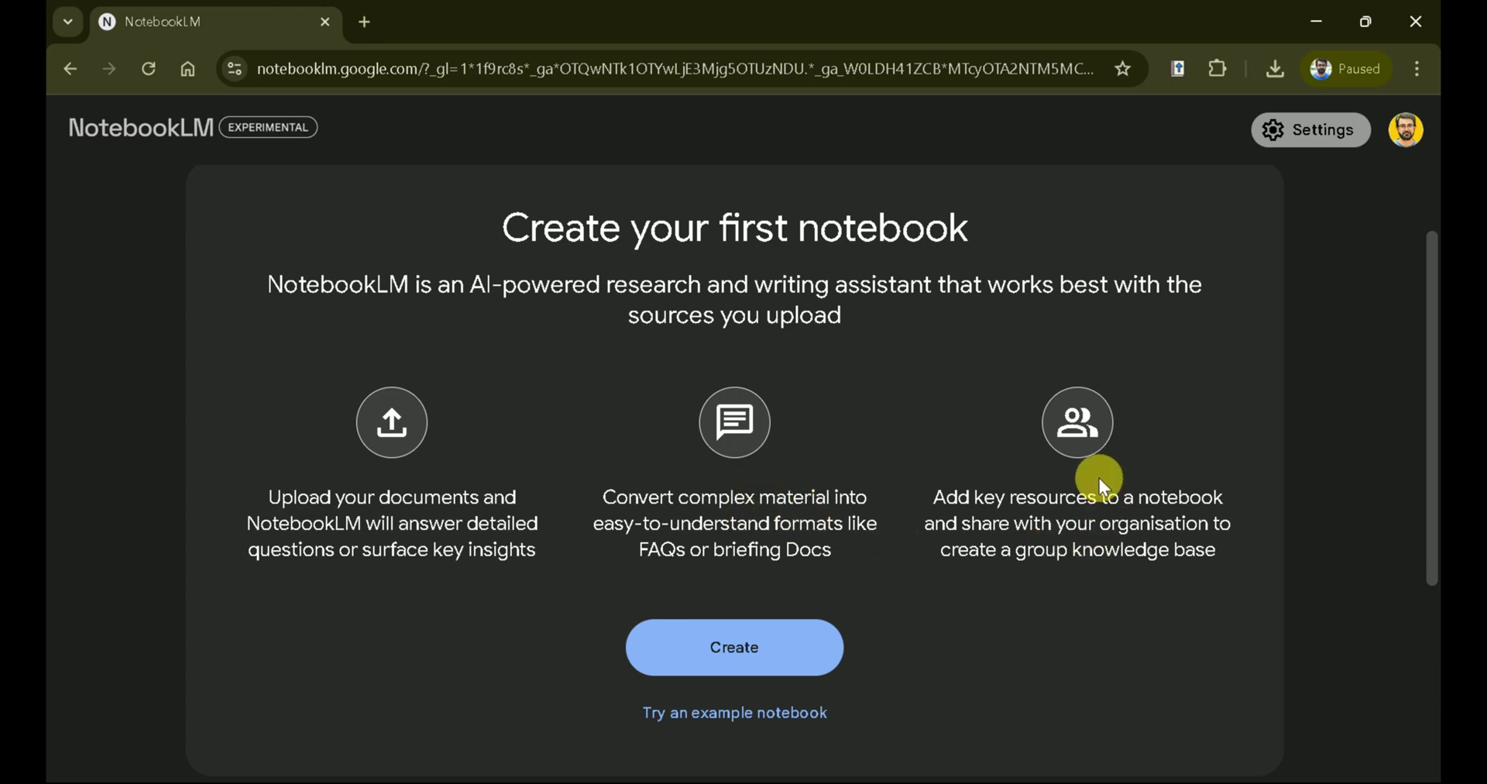
{"action": "scroll", "coordinate": [1099, 477], "scroll_direction": "down", "scroll_amount": 4}
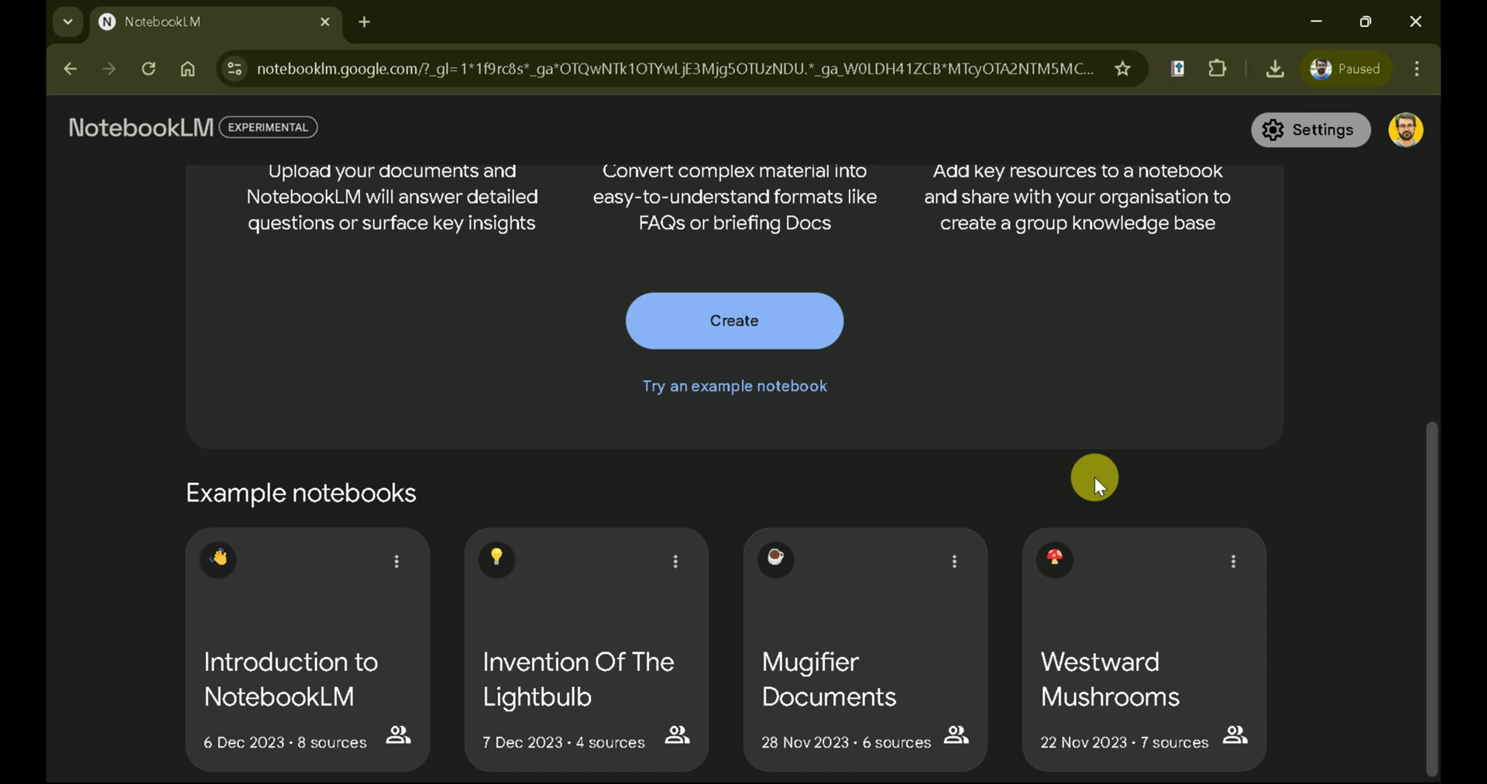
{"action": "scroll", "coordinate": [1094, 477], "scroll_direction": "down", "scroll_amount": 1}
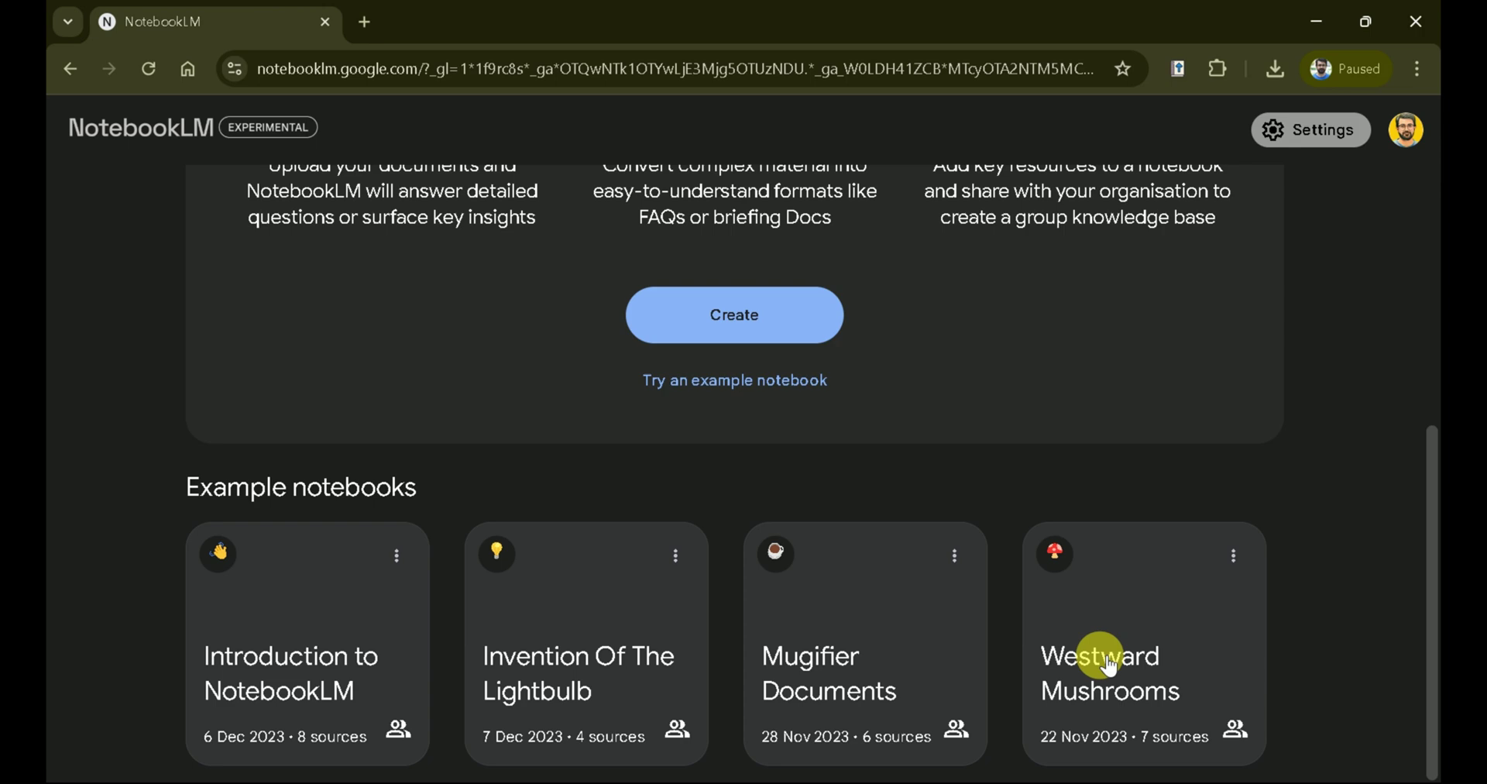
{"action": "scroll", "coordinate": [1107, 659], "scroll_direction": "up", "scroll_amount": 6}
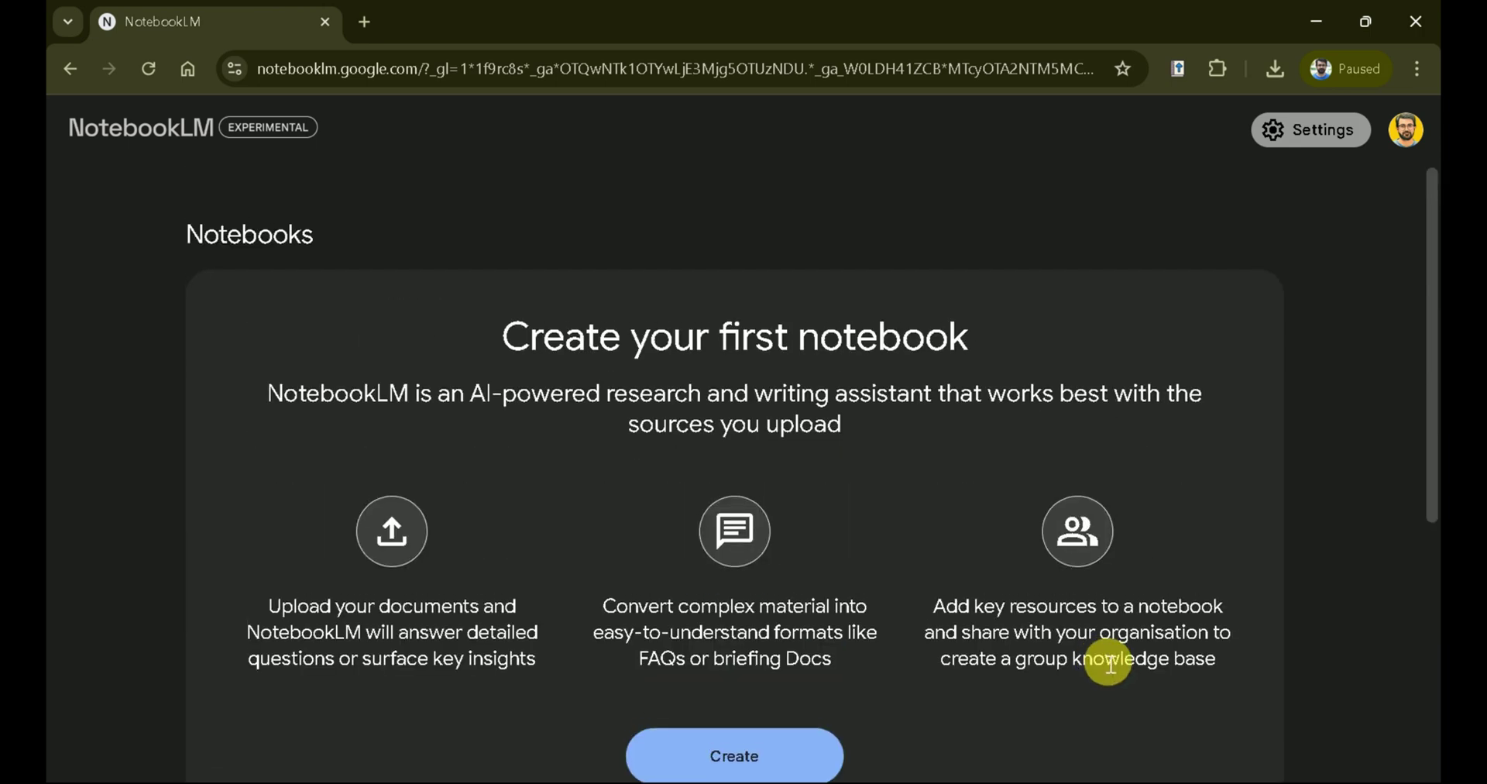
{"action": "scroll", "coordinate": [922, 692], "scroll_direction": "down", "scroll_amount": 2}
Step: Create a new notebook and highlight the supported file types in its Add sources dialog
{"action": "left_click", "coordinate": [800, 649]}
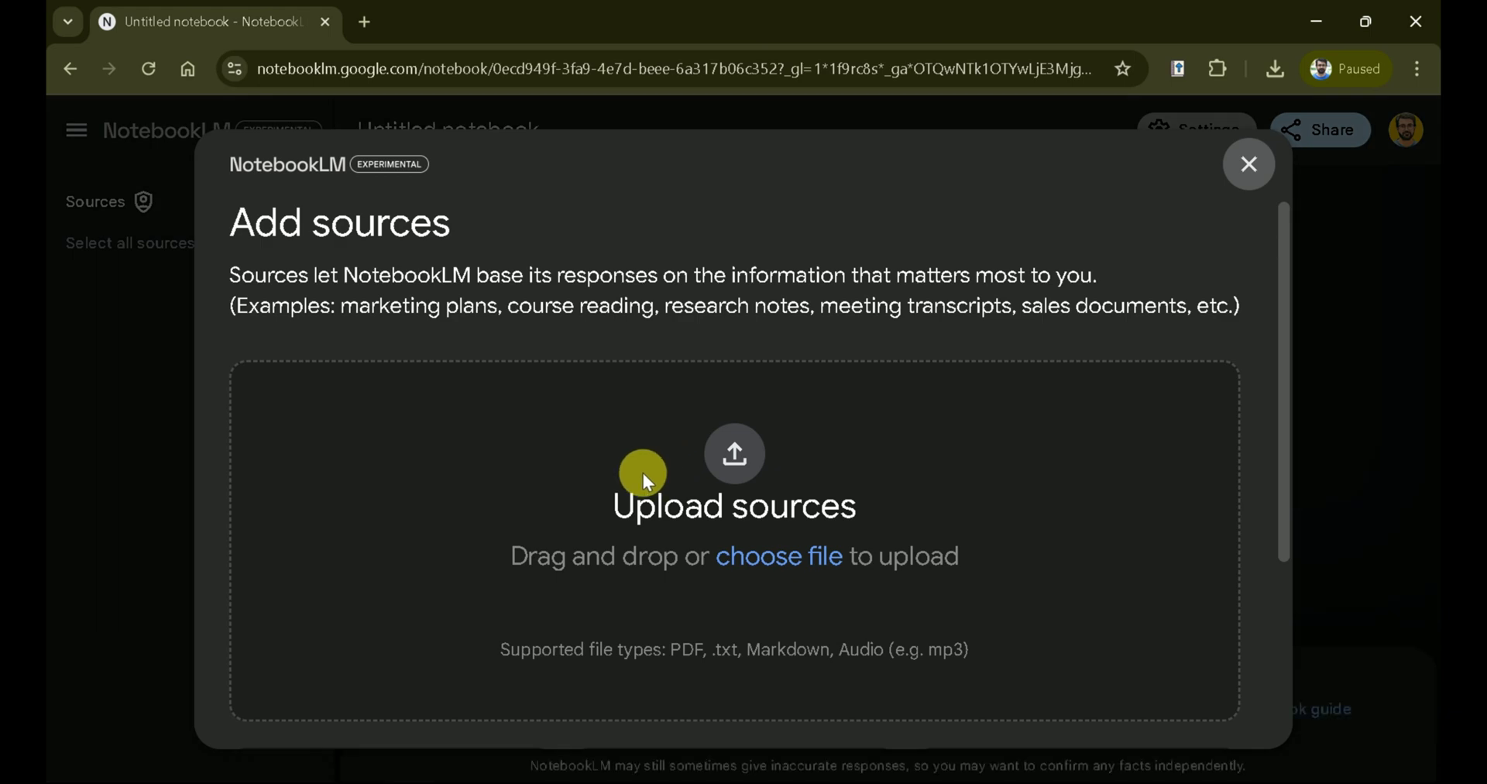
{"action": "scroll", "coordinate": [928, 528], "scroll_direction": "down", "scroll_amount": 4}
{"action": "scroll", "coordinate": [923, 525], "scroll_direction": "up", "scroll_amount": 4}
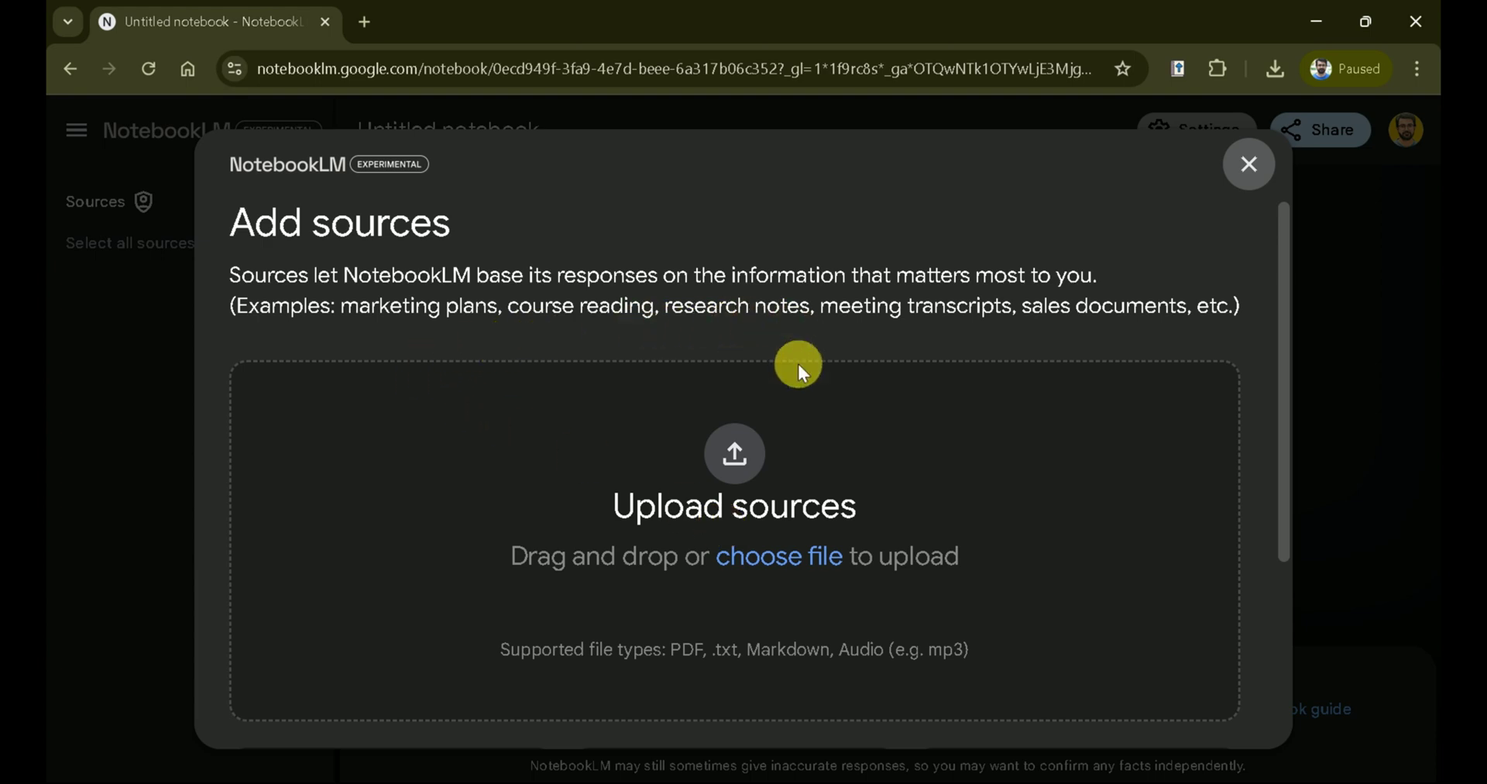
{"action": "scroll", "coordinate": [823, 504], "scroll_direction": "down", "scroll_amount": 4}
{"action": "scroll", "coordinate": [803, 323], "scroll_direction": "up", "scroll_amount": 4}
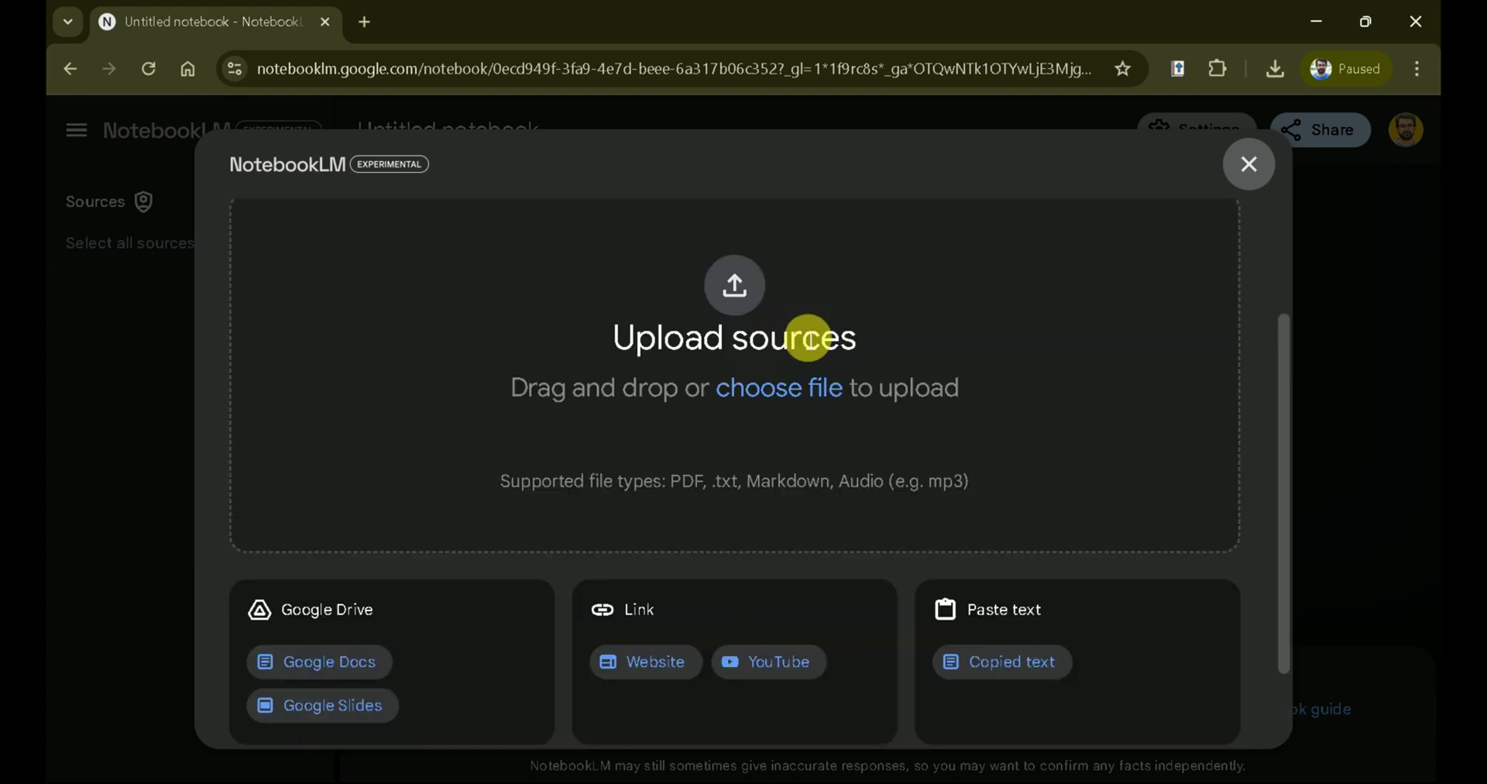
{"action": "left_click_drag", "start_coordinate": [679, 602], "coordinate": [921, 608]}
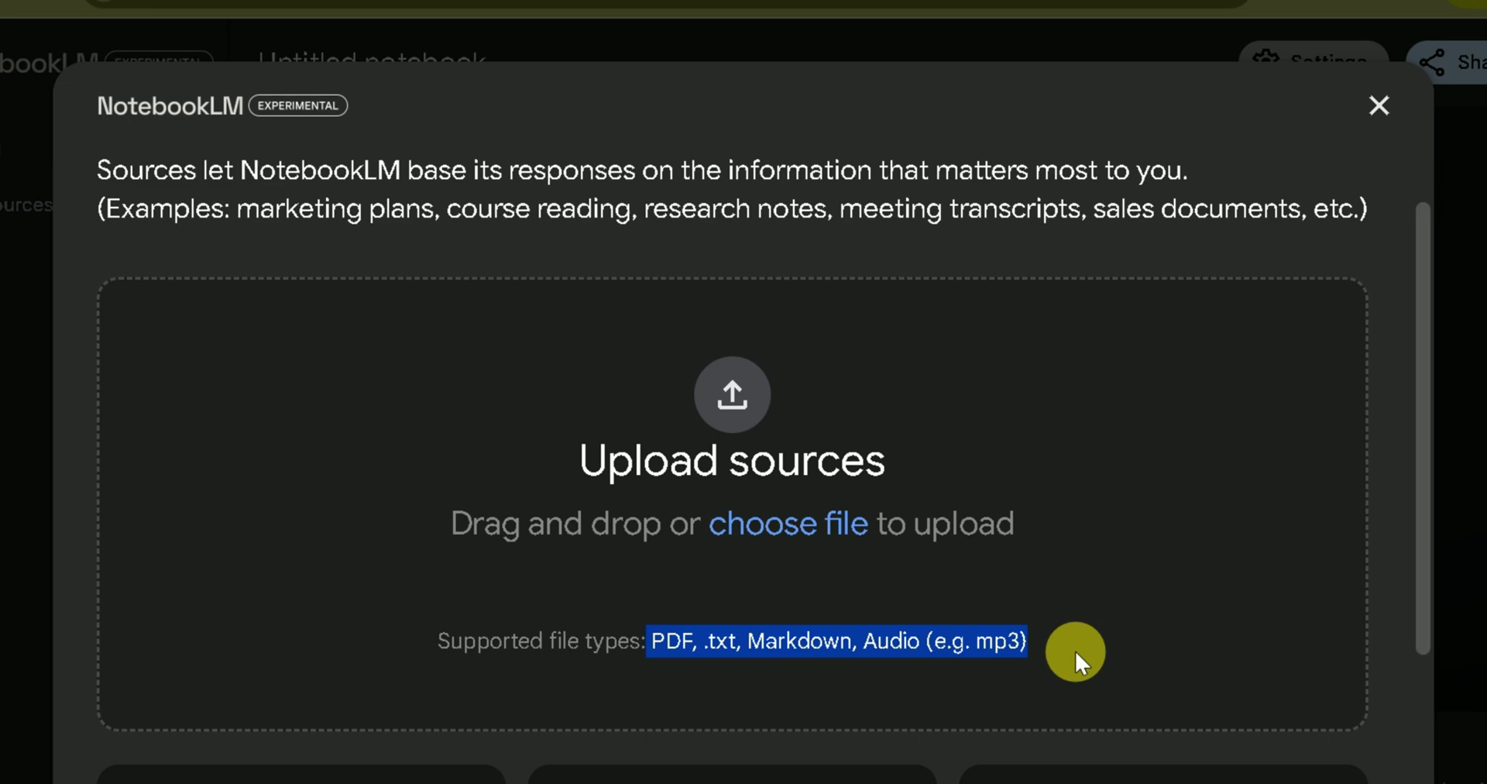
{"action": "left_click", "coordinate": [1007, 597]}
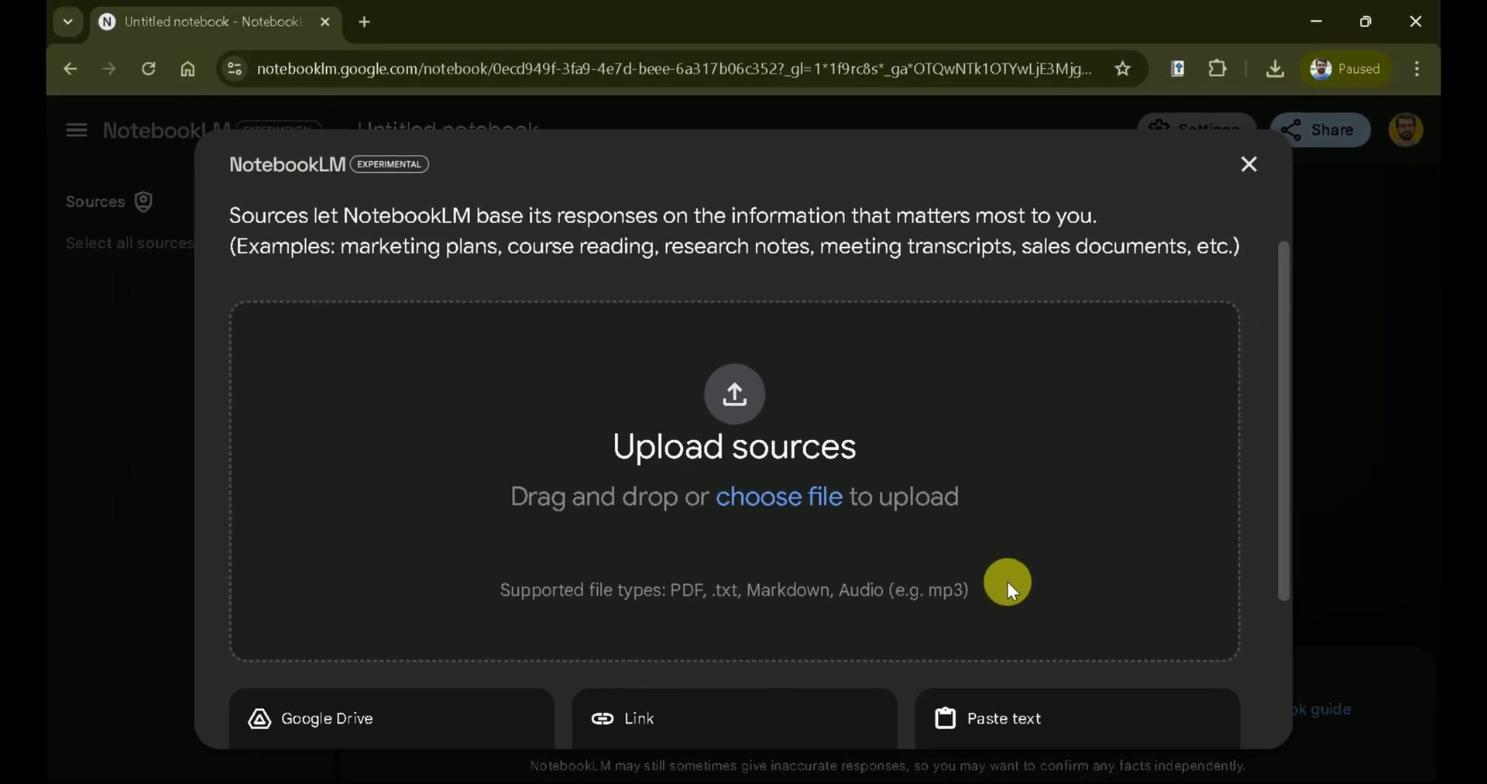
Step: Scroll through the Add sources options and highlight a paper's title line
{"action": "scroll", "coordinate": [1055, 619], "scroll_direction": "down", "scroll_amount": 3}
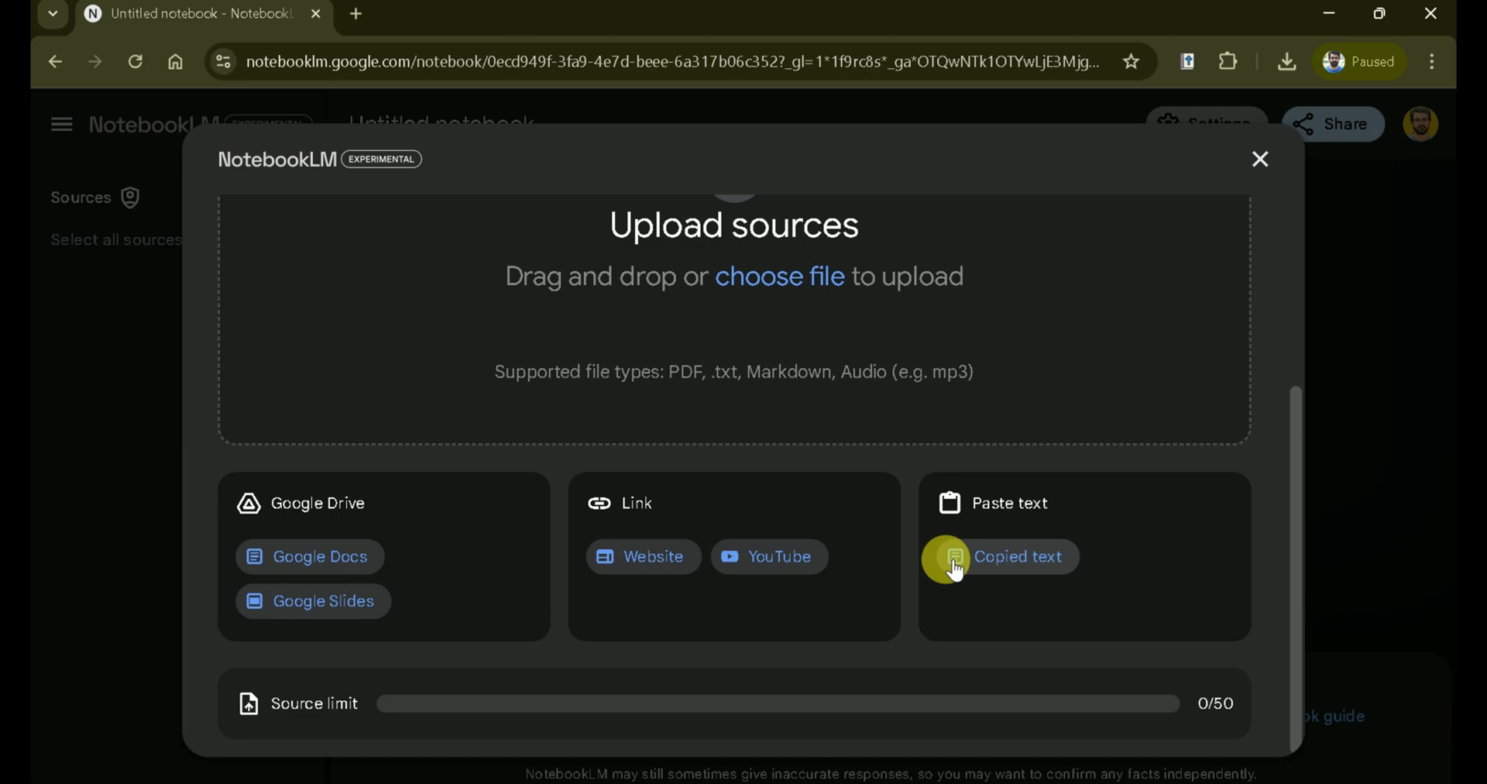
{"action": "scroll", "coordinate": [1096, 405], "scroll_direction": "up", "scroll_amount": 4}
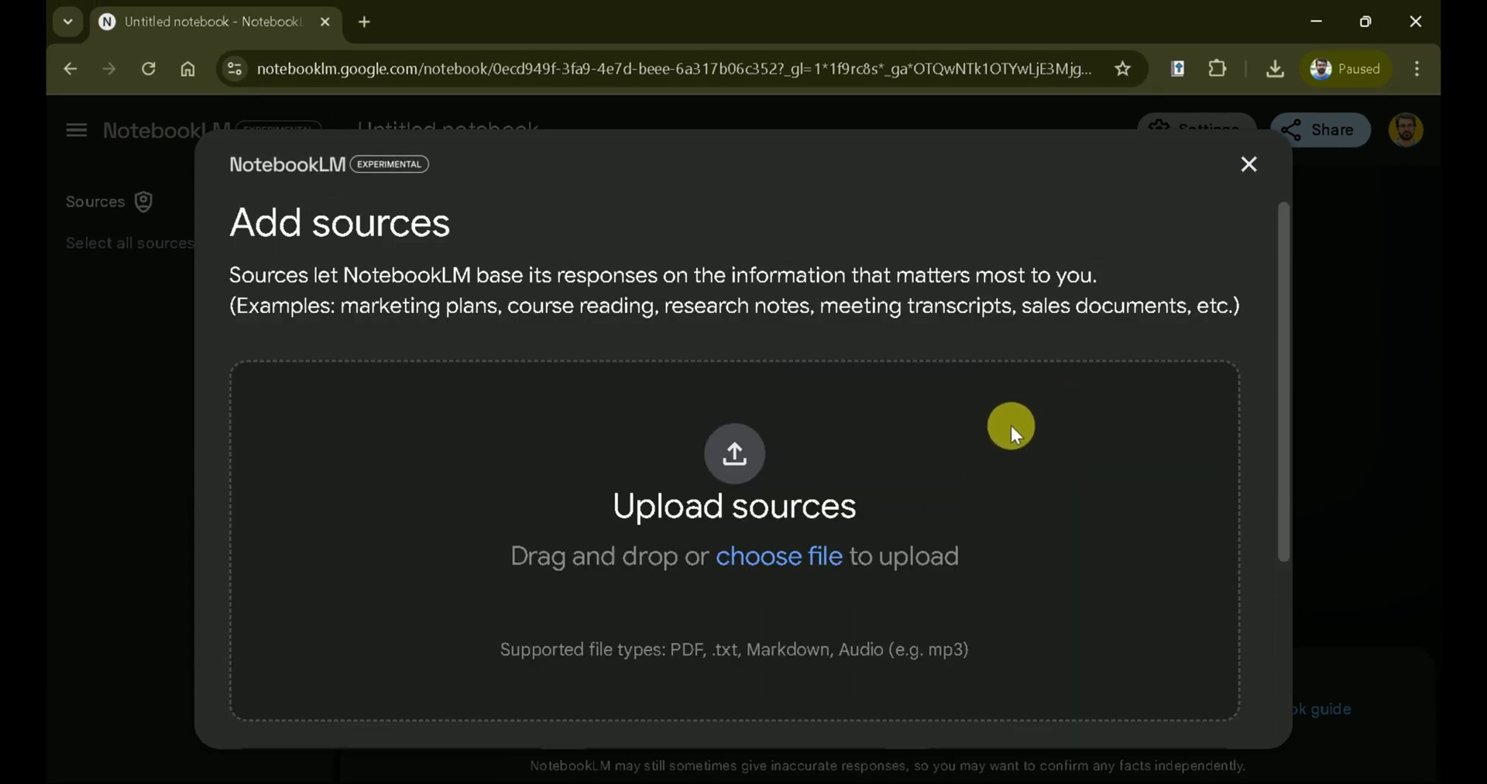
{"action": "scroll", "coordinate": [823, 564], "scroll_direction": "down", "scroll_amount": 3}
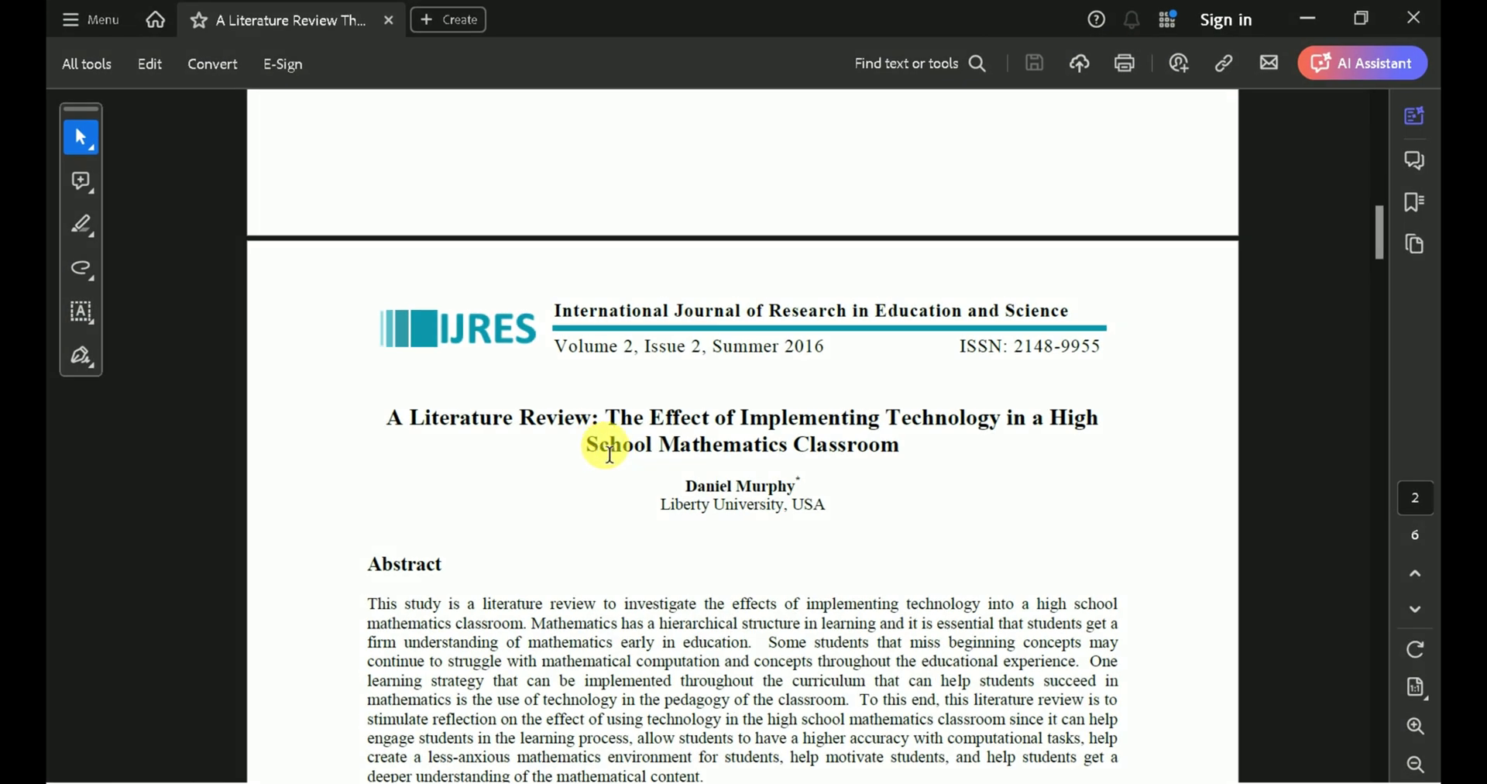
{"action": "left_click_drag", "start_coordinate": [610, 454], "coordinate": [893, 462]}
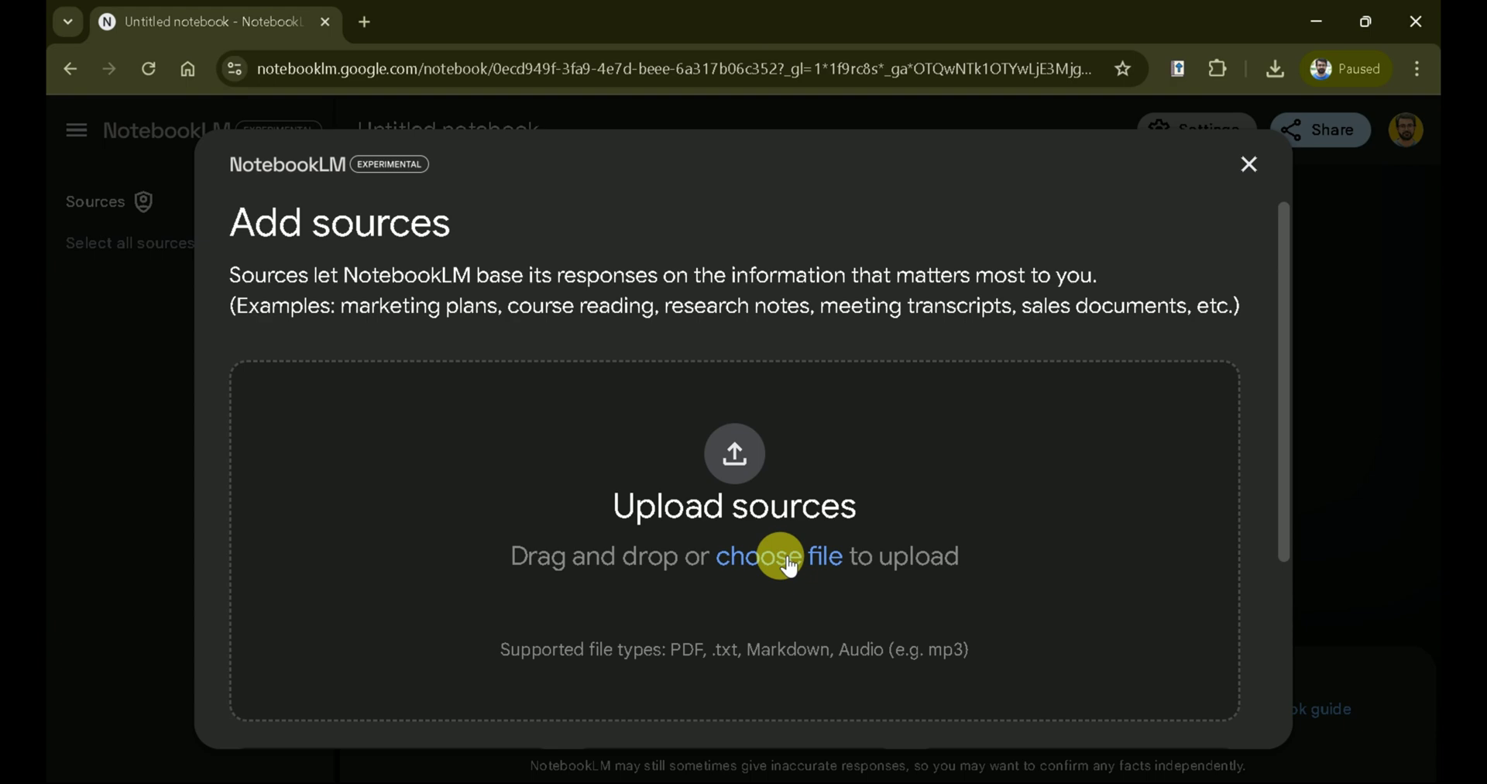
Step: Upload the five PDF papers as sources and begin renaming the notebook to 'School Mathematics'
{"action": "left_click", "coordinate": [786, 558]}
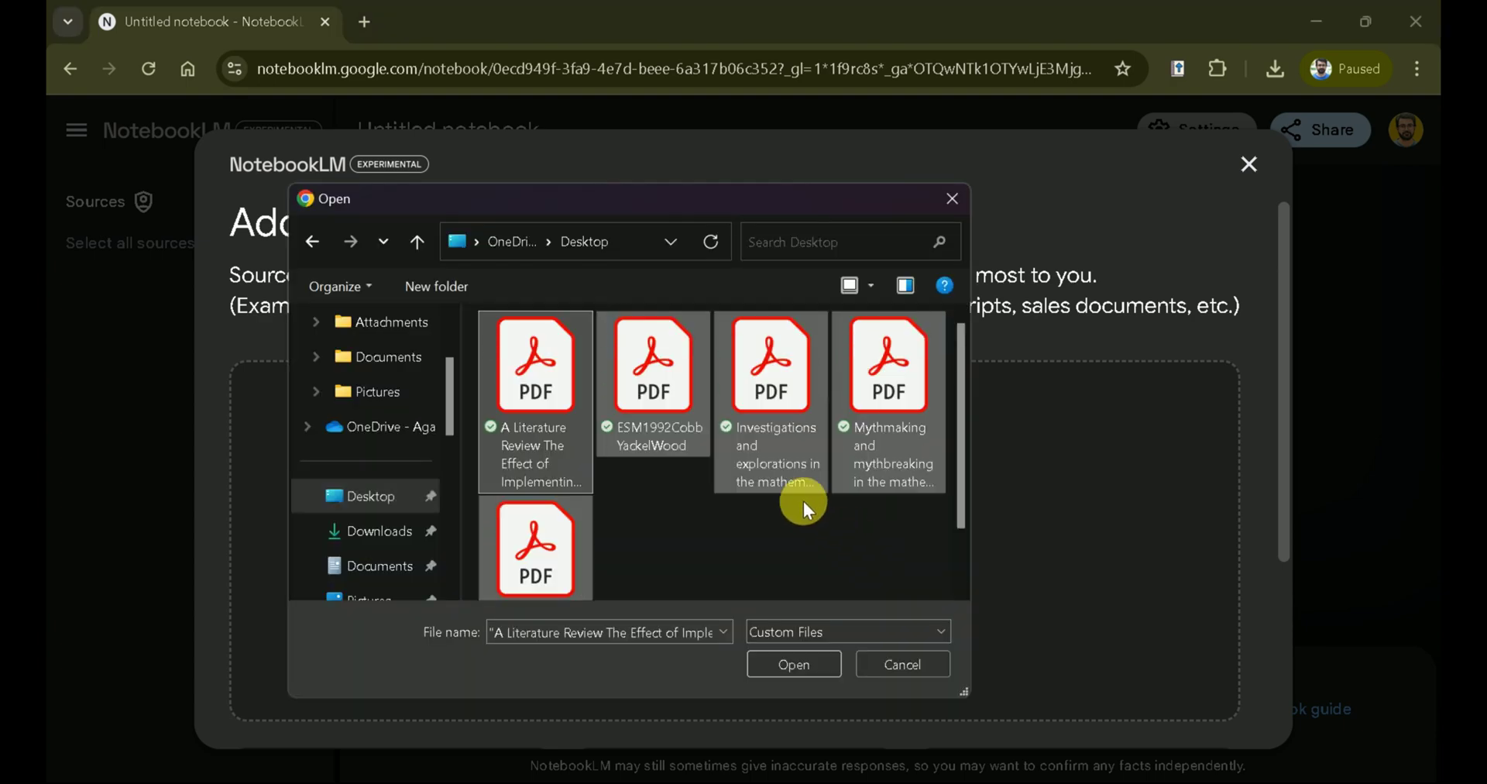
{"action": "left_click", "coordinate": [805, 666]}
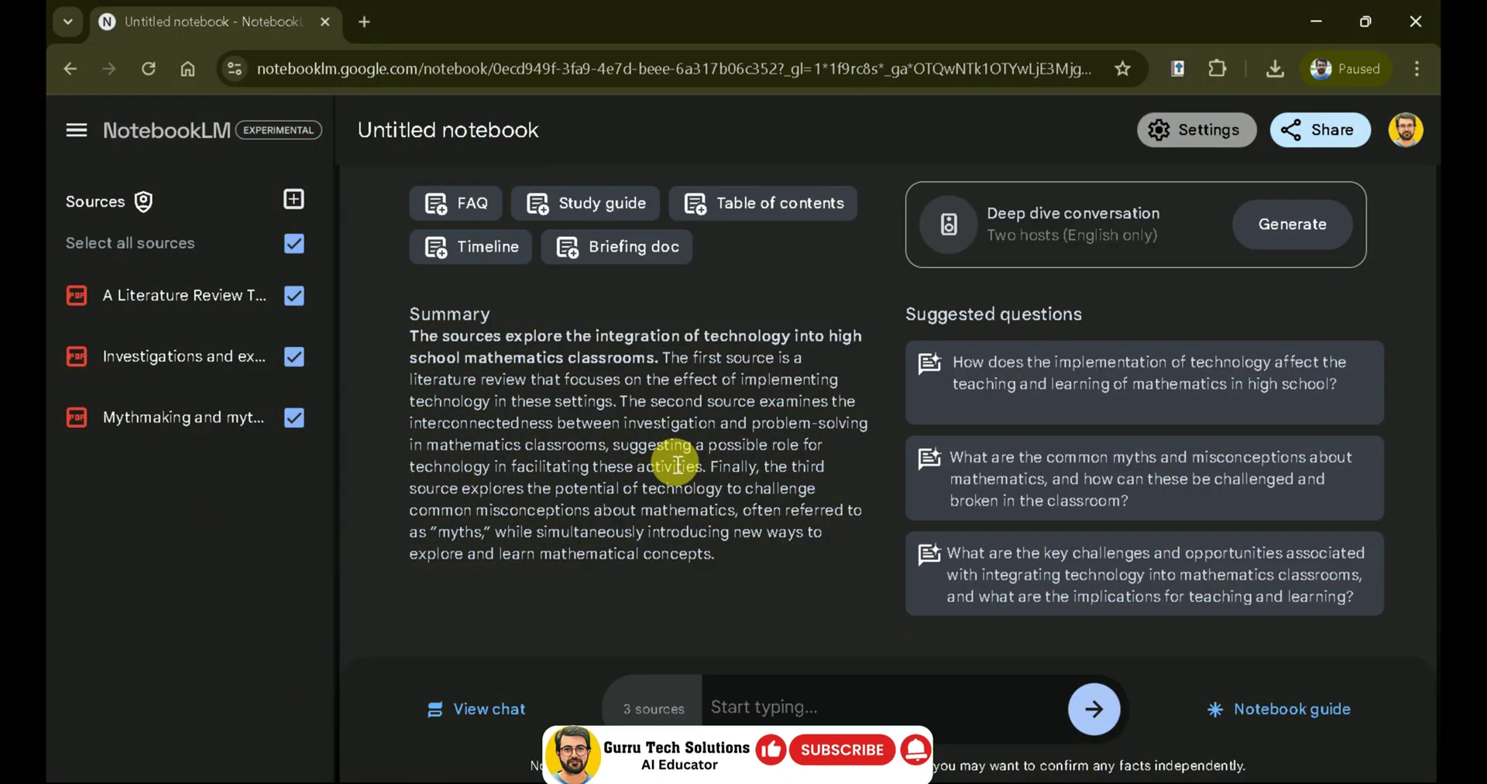
{"action": "left_click", "coordinate": [366, 153]}
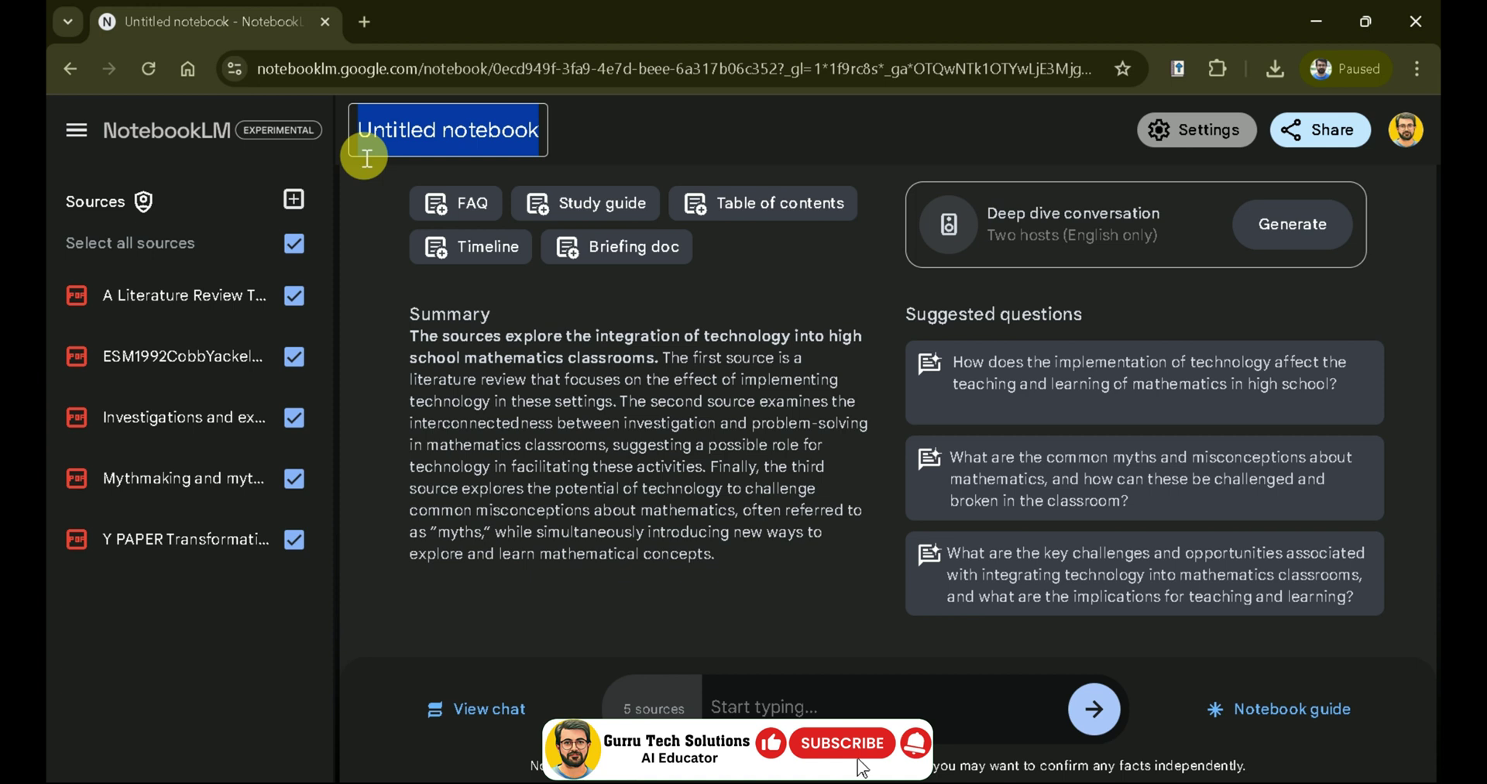
{"action": "type", "text": "Aca"}
{"action": "type", "text": "ool M"}
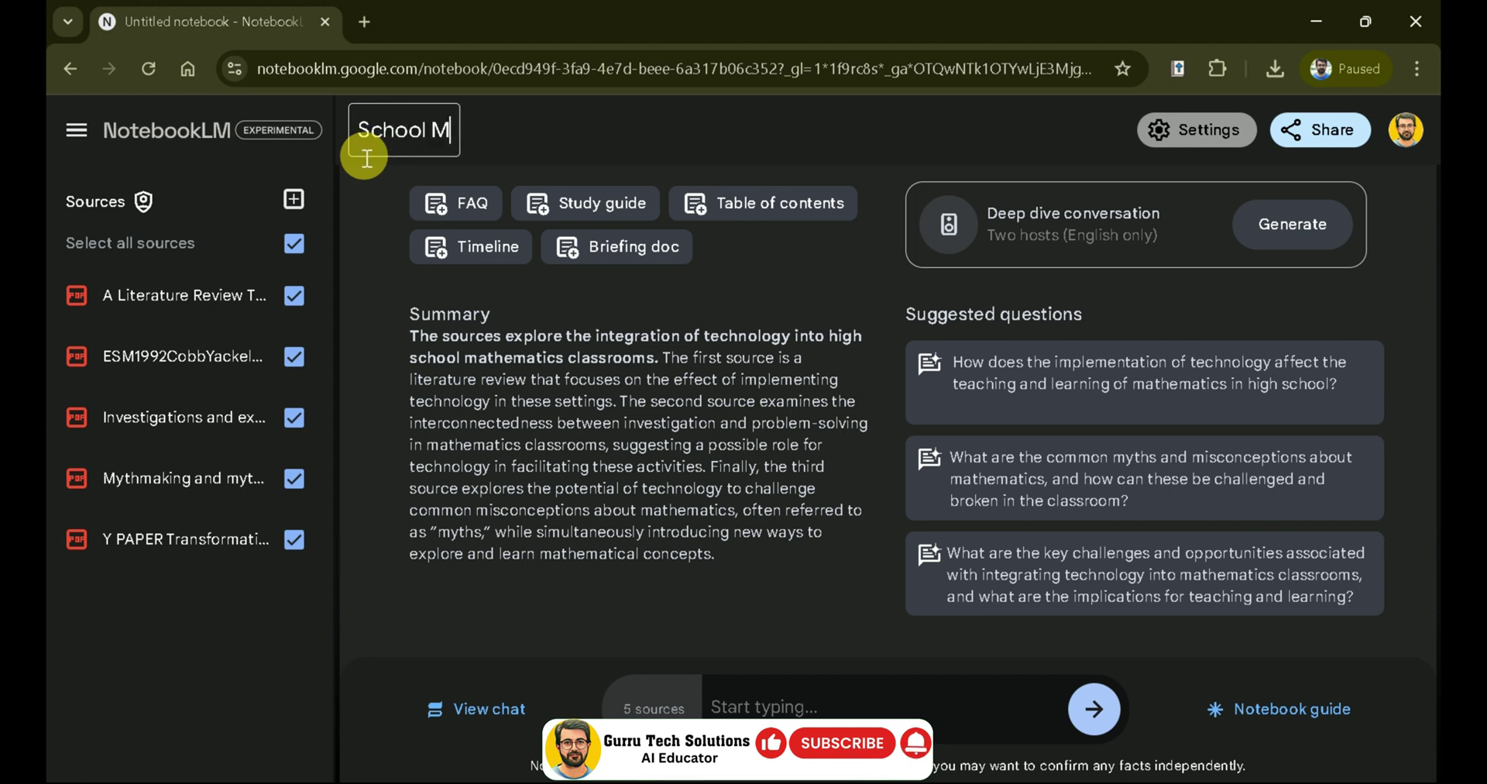
{"action": "type", "text": "athematics"}
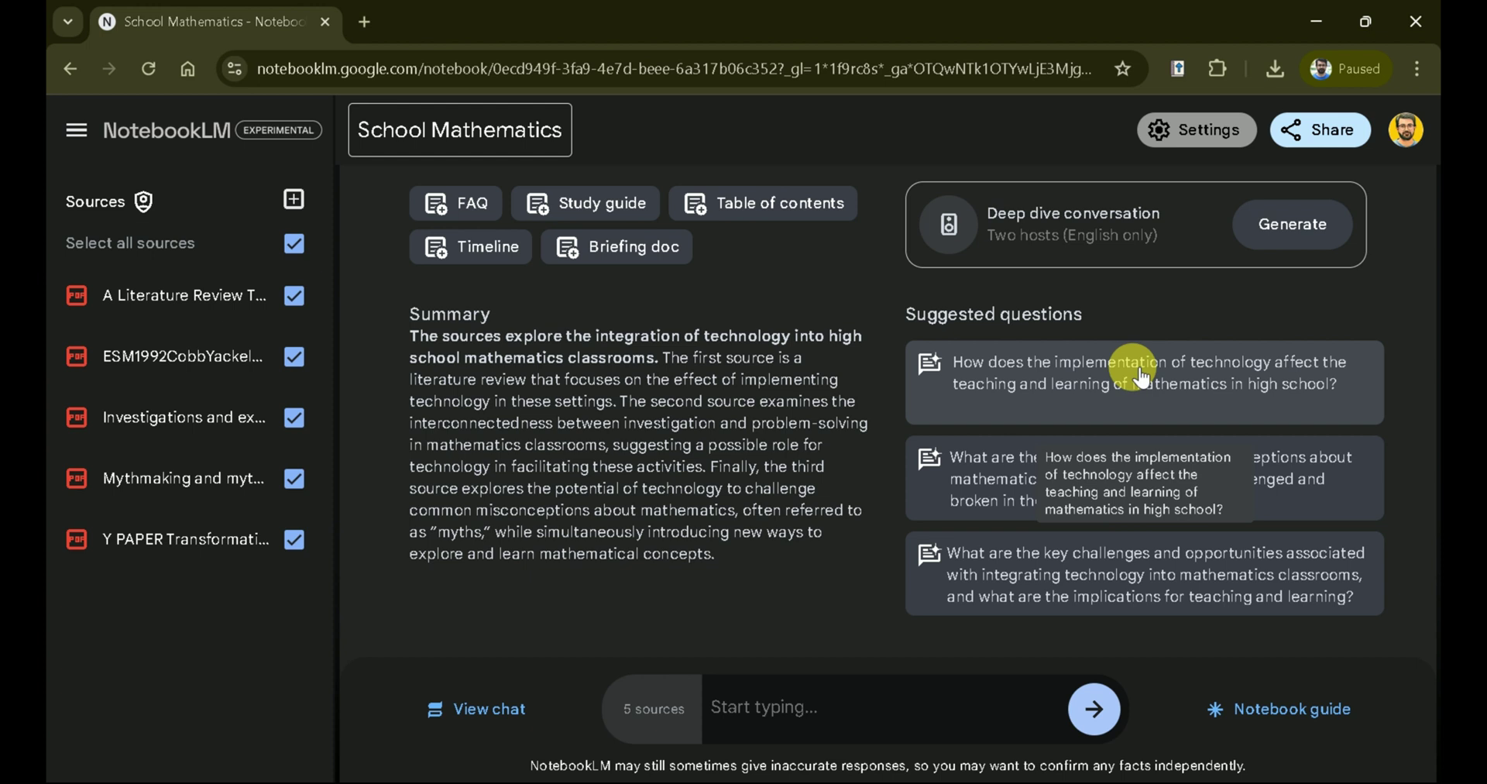
{"action": "left_click", "coordinate": [293, 243]}
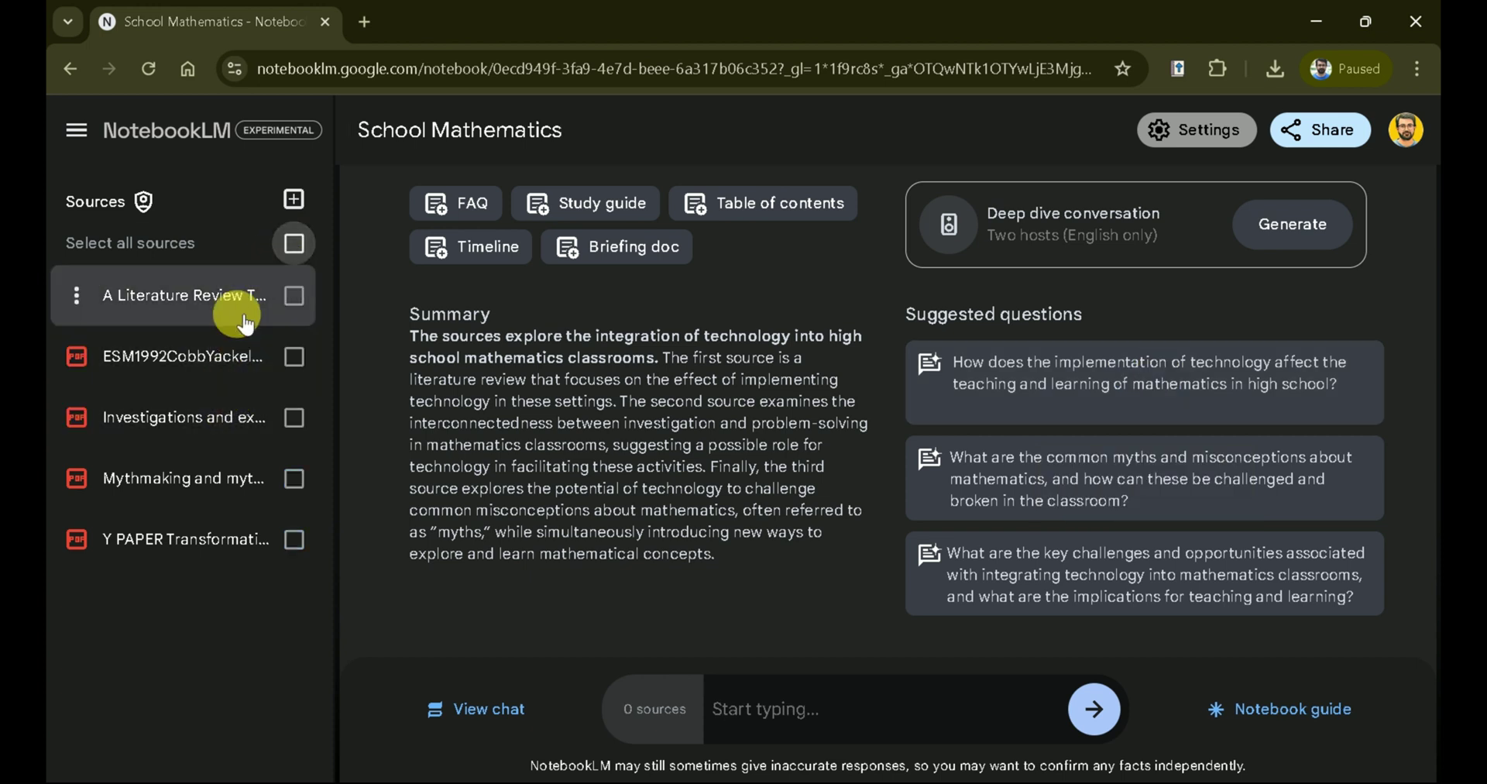
{"action": "left_click", "coordinate": [294, 244]}
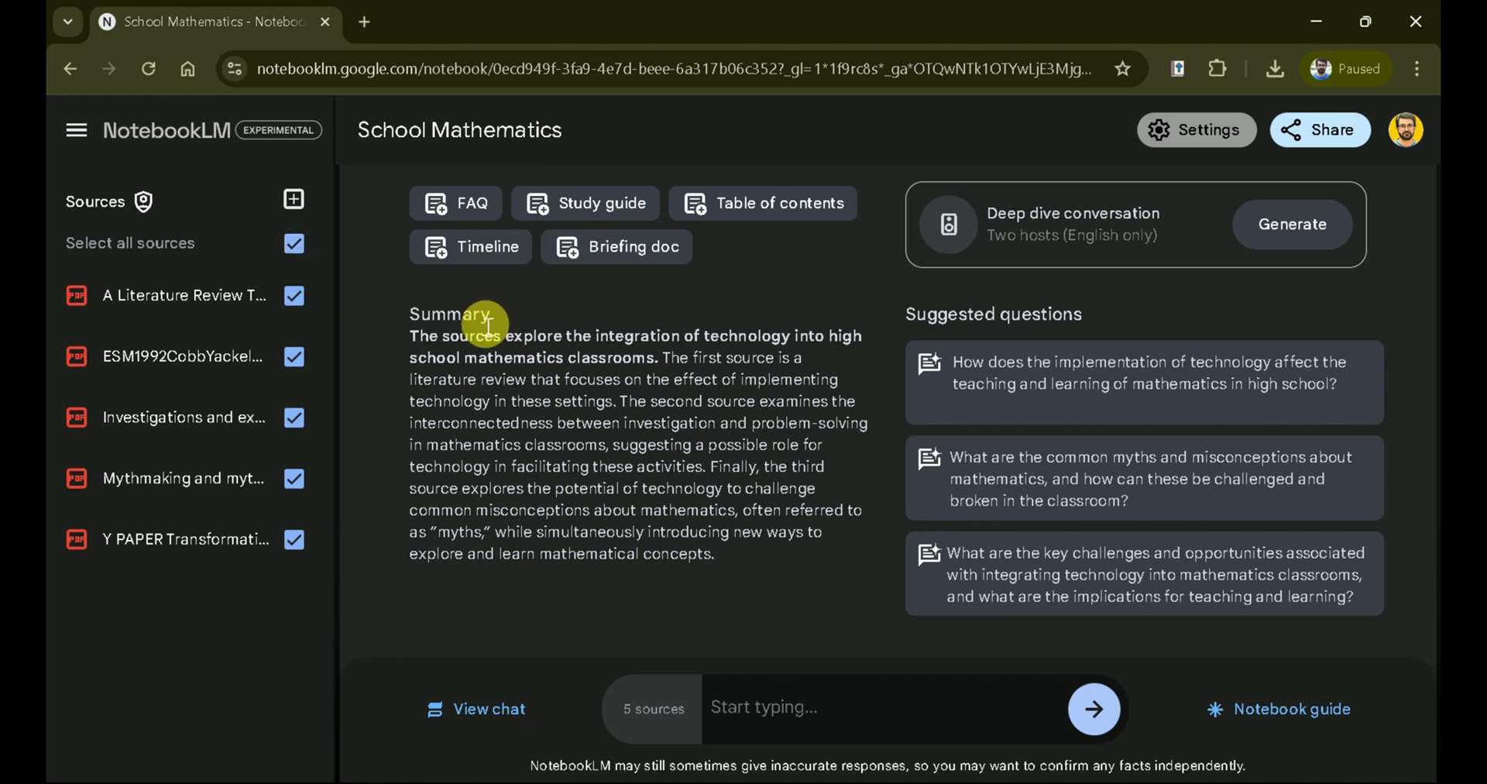
{"action": "left_click_drag", "start_coordinate": [492, 314], "coordinate": [434, 332]}
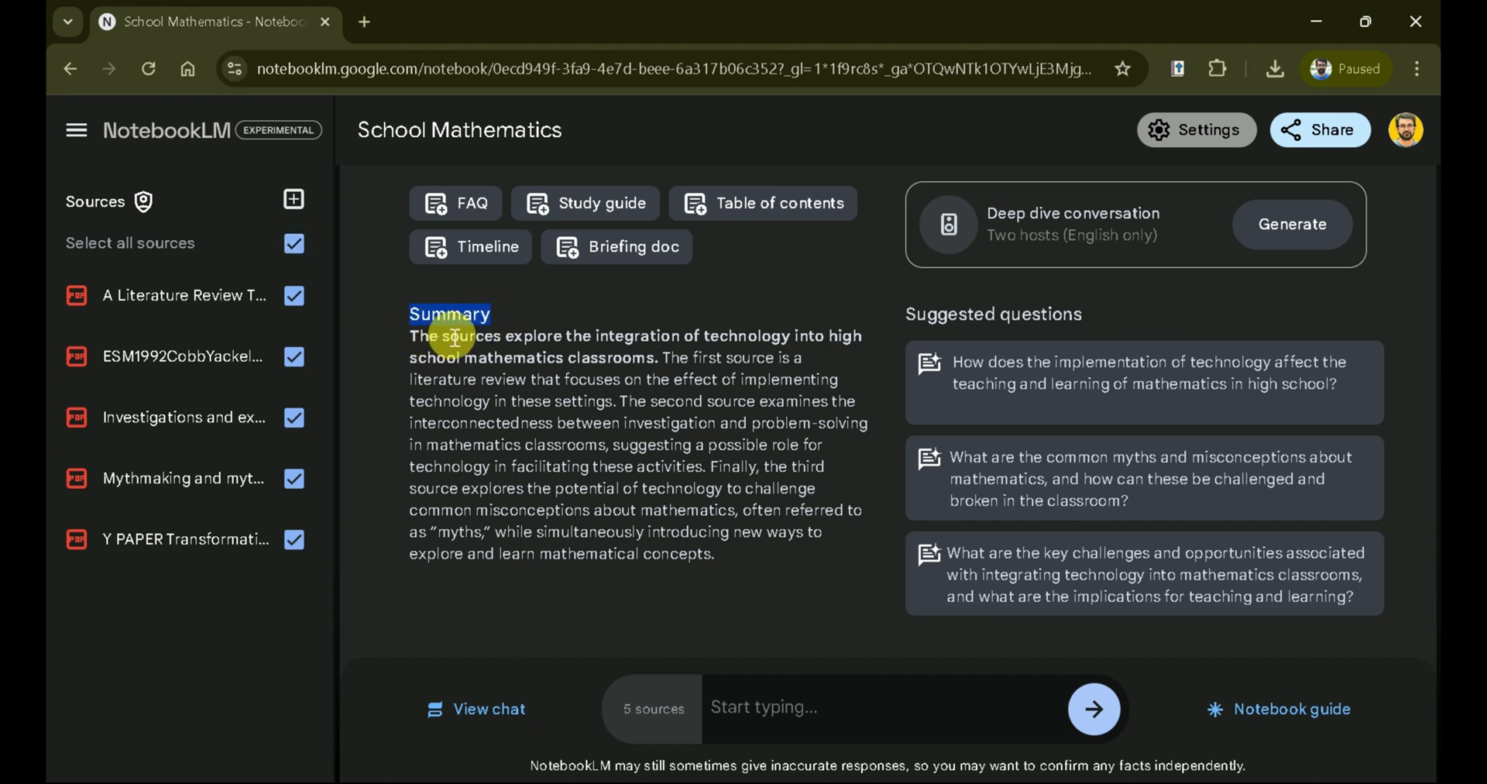
{"action": "left_click", "coordinate": [524, 377]}
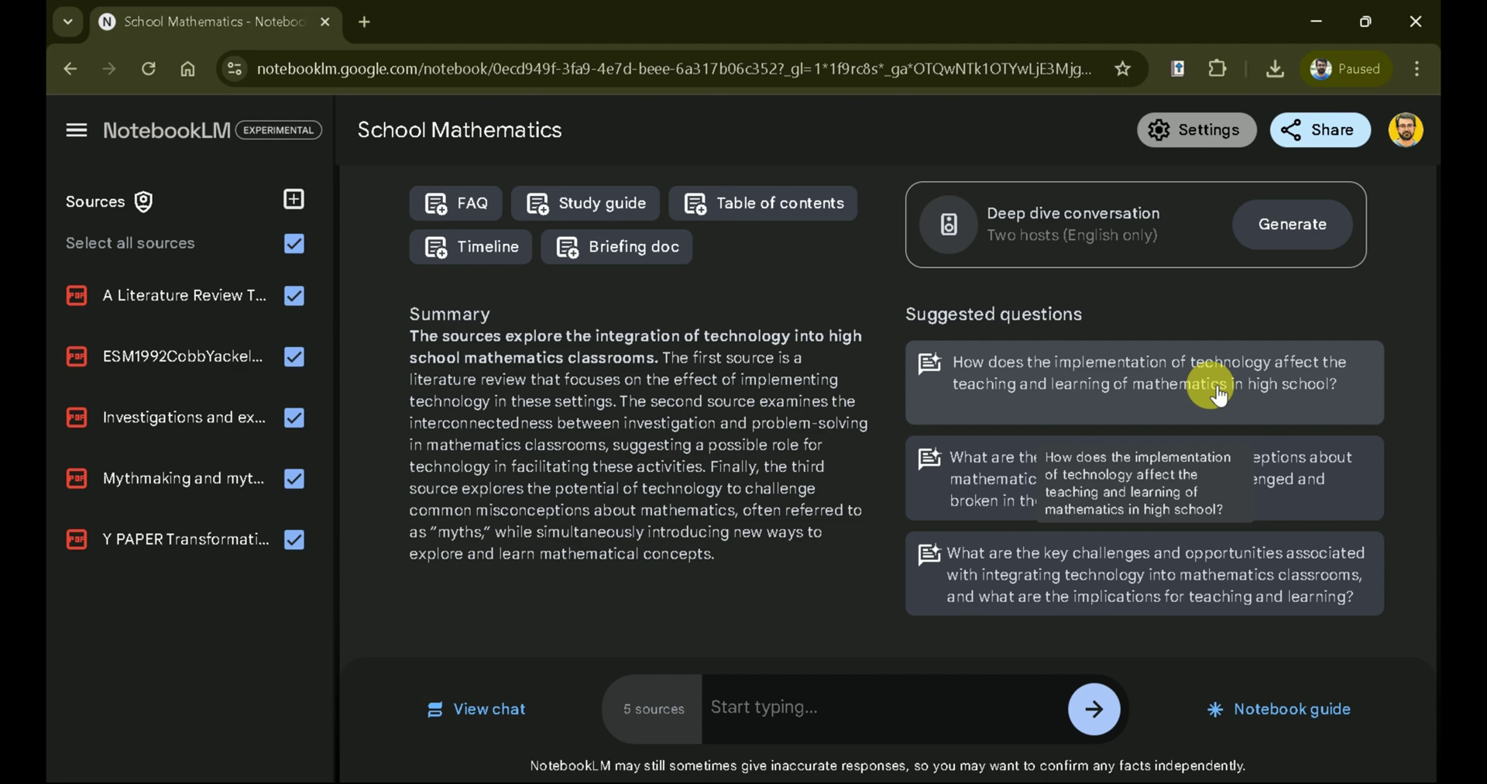
Step: Ask the first suggested technology question and review the 'Impact of Technology on High School Mathematics Education' answer
{"action": "left_click", "coordinate": [1080, 384]}
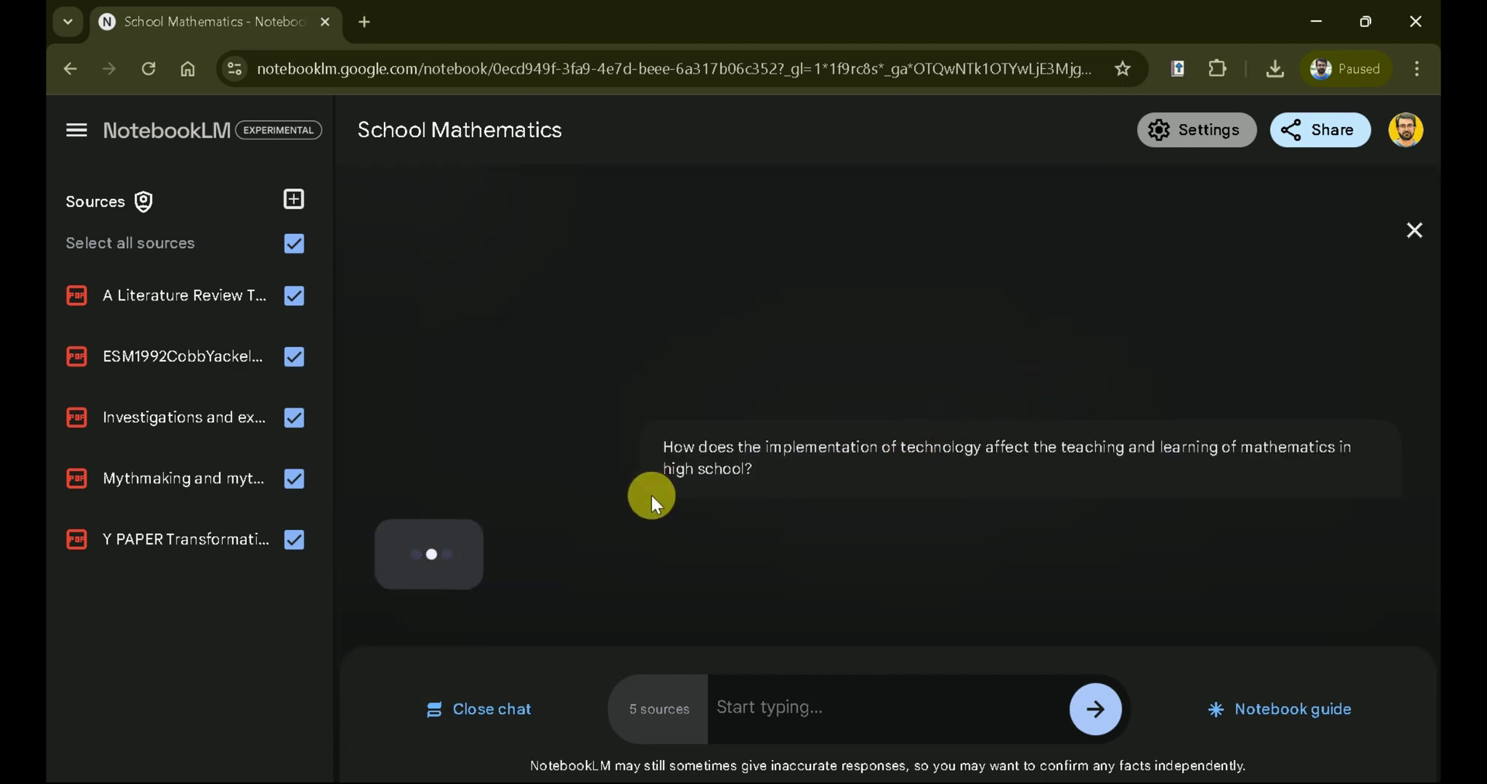
{"action": "left_click_drag", "start_coordinate": [679, 457], "coordinate": [770, 472]}
{"action": "left_click", "coordinate": [798, 438]}
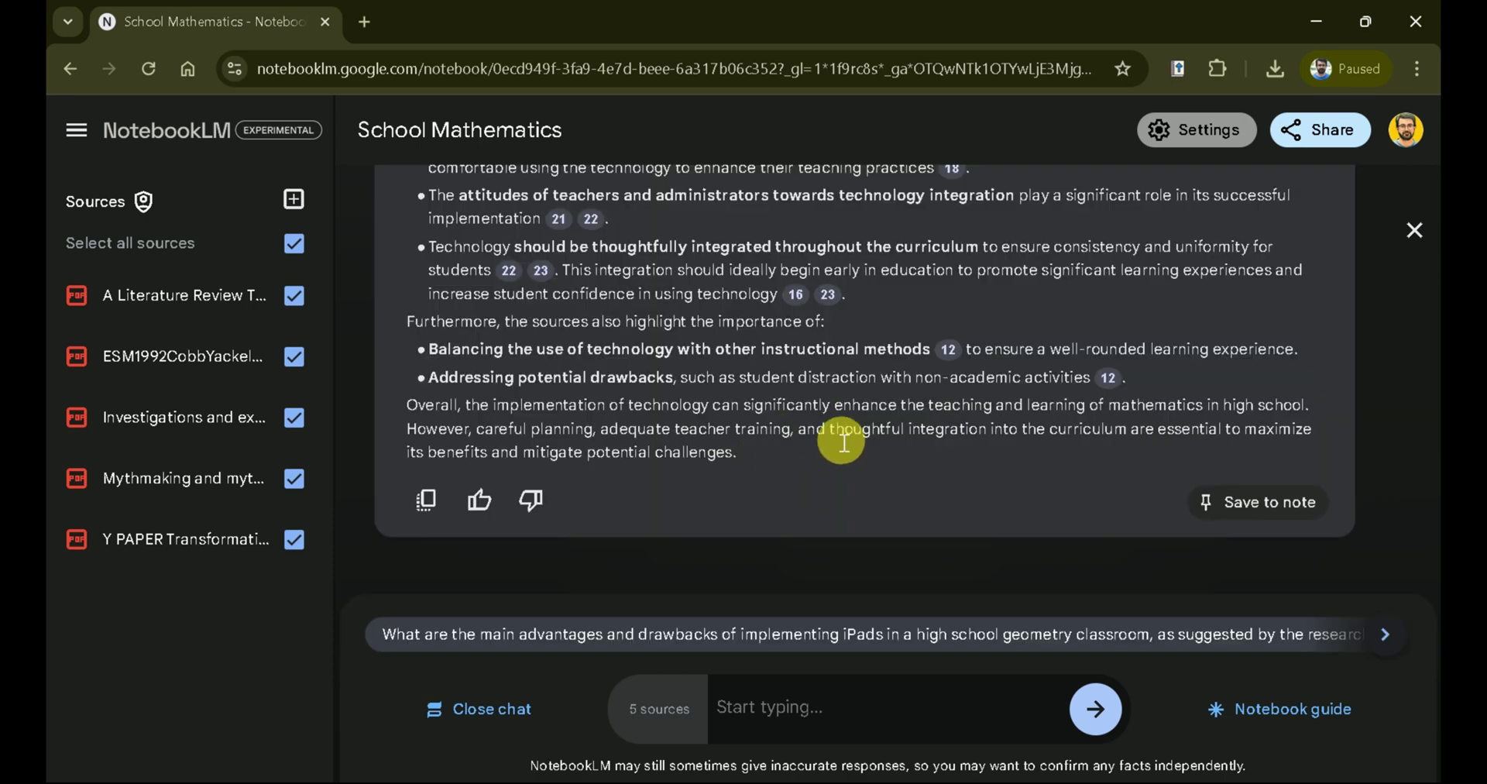
{"action": "scroll", "coordinate": [397, 271], "scroll_direction": "up", "scroll_amount": 10}
{"action": "left_click_drag", "start_coordinate": [406, 259], "coordinate": [1073, 271]}
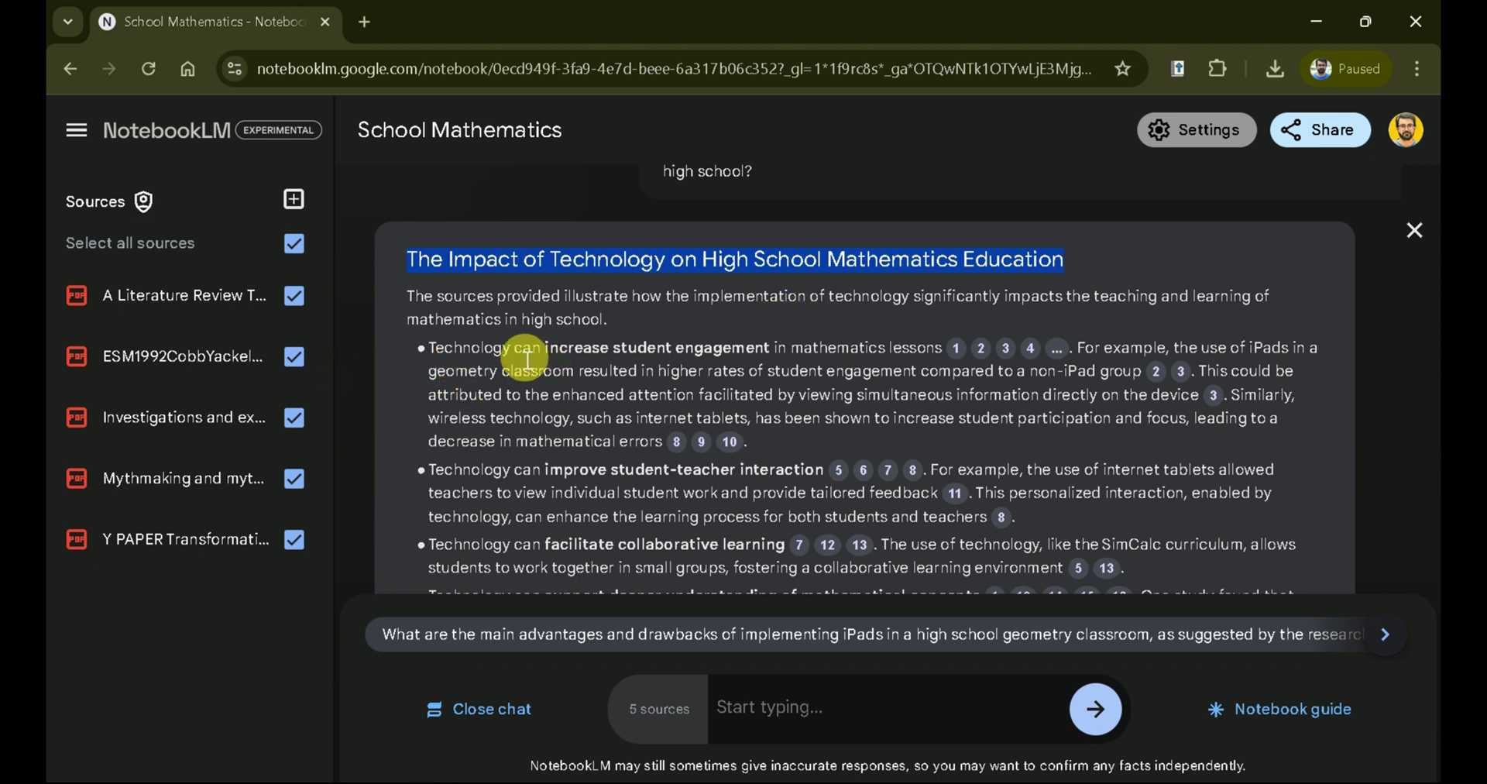
{"action": "left_click_drag", "start_coordinate": [516, 356], "coordinate": [949, 357]}
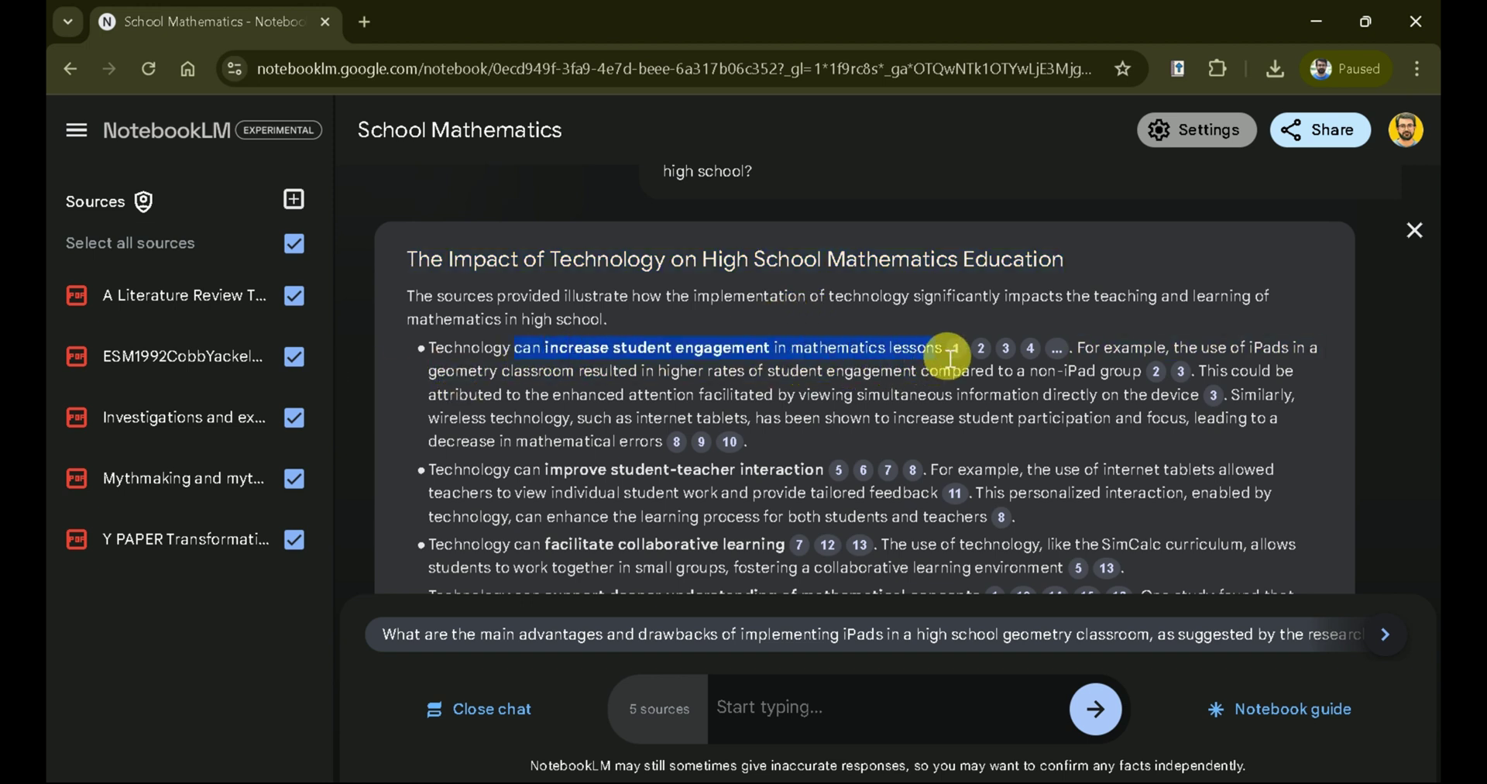
{"action": "left_click", "coordinate": [960, 351]}
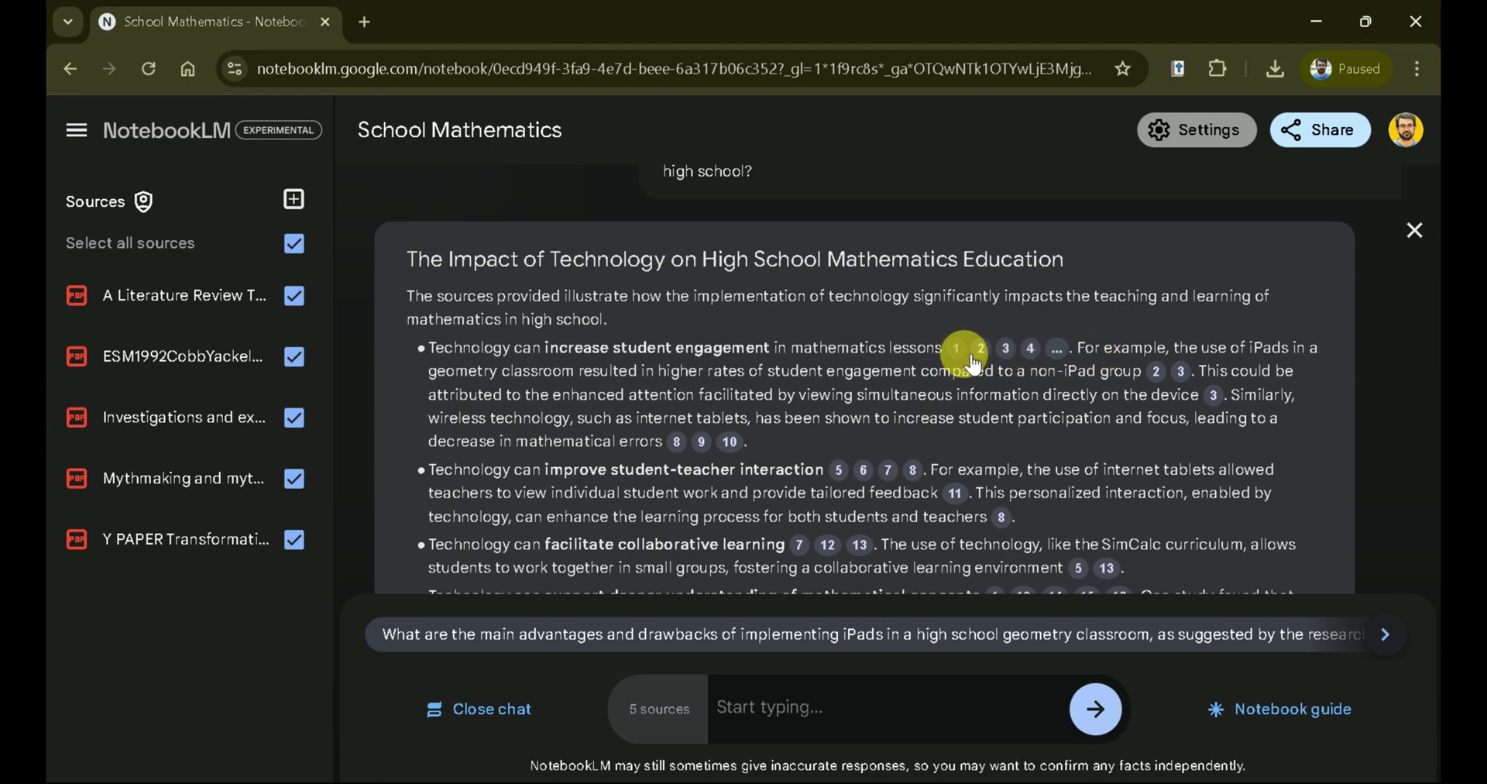
{"action": "left_click", "coordinate": [982, 350]}
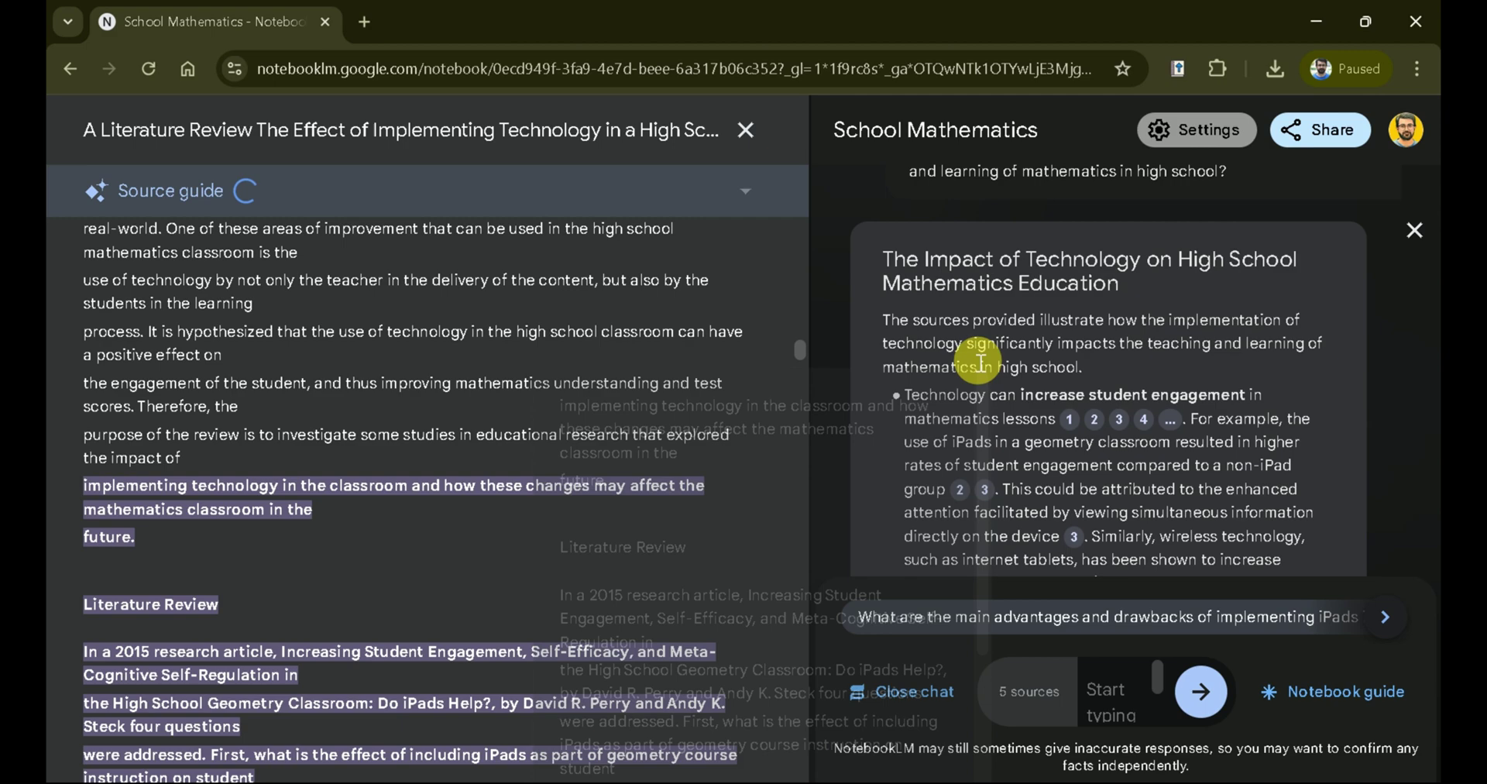
{"action": "scroll", "coordinate": [543, 423], "scroll_direction": "up", "scroll_amount": 15}
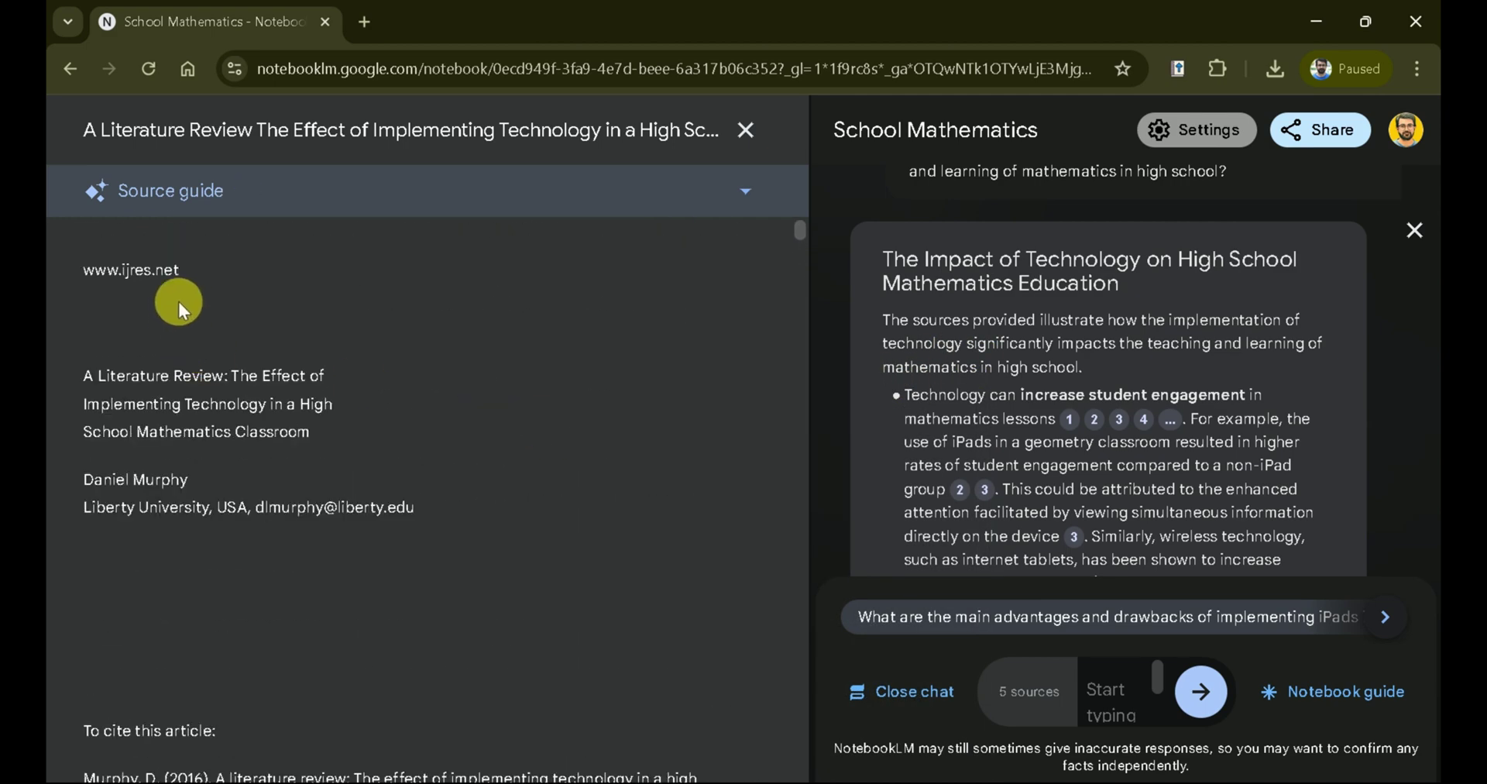
{"action": "scroll", "coordinate": [178, 379], "scroll_direction": "down", "scroll_amount": 15}
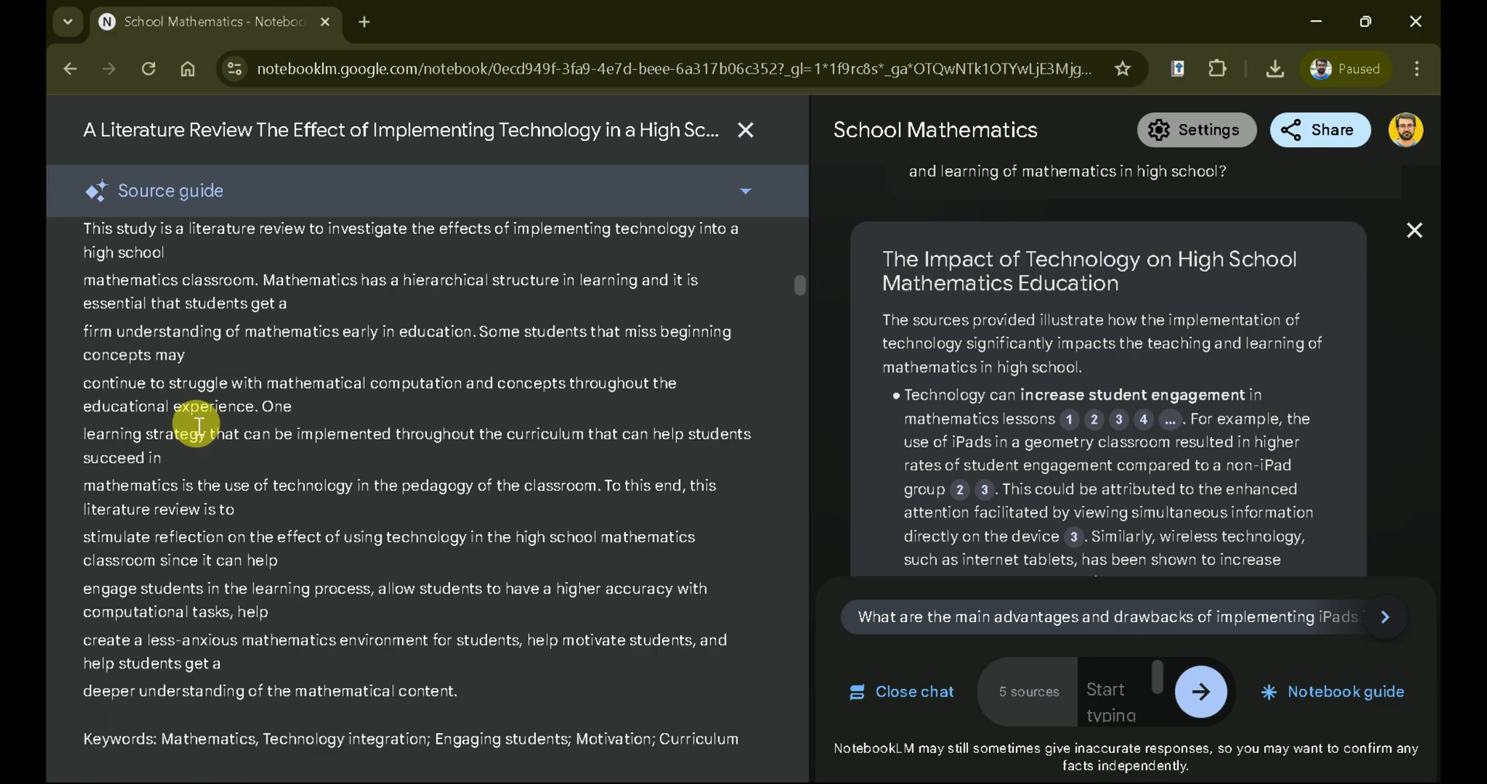
{"action": "scroll", "coordinate": [212, 473], "scroll_direction": "down", "scroll_amount": 10}
{"action": "scroll", "coordinate": [255, 535], "scroll_direction": "up", "scroll_amount": 2}
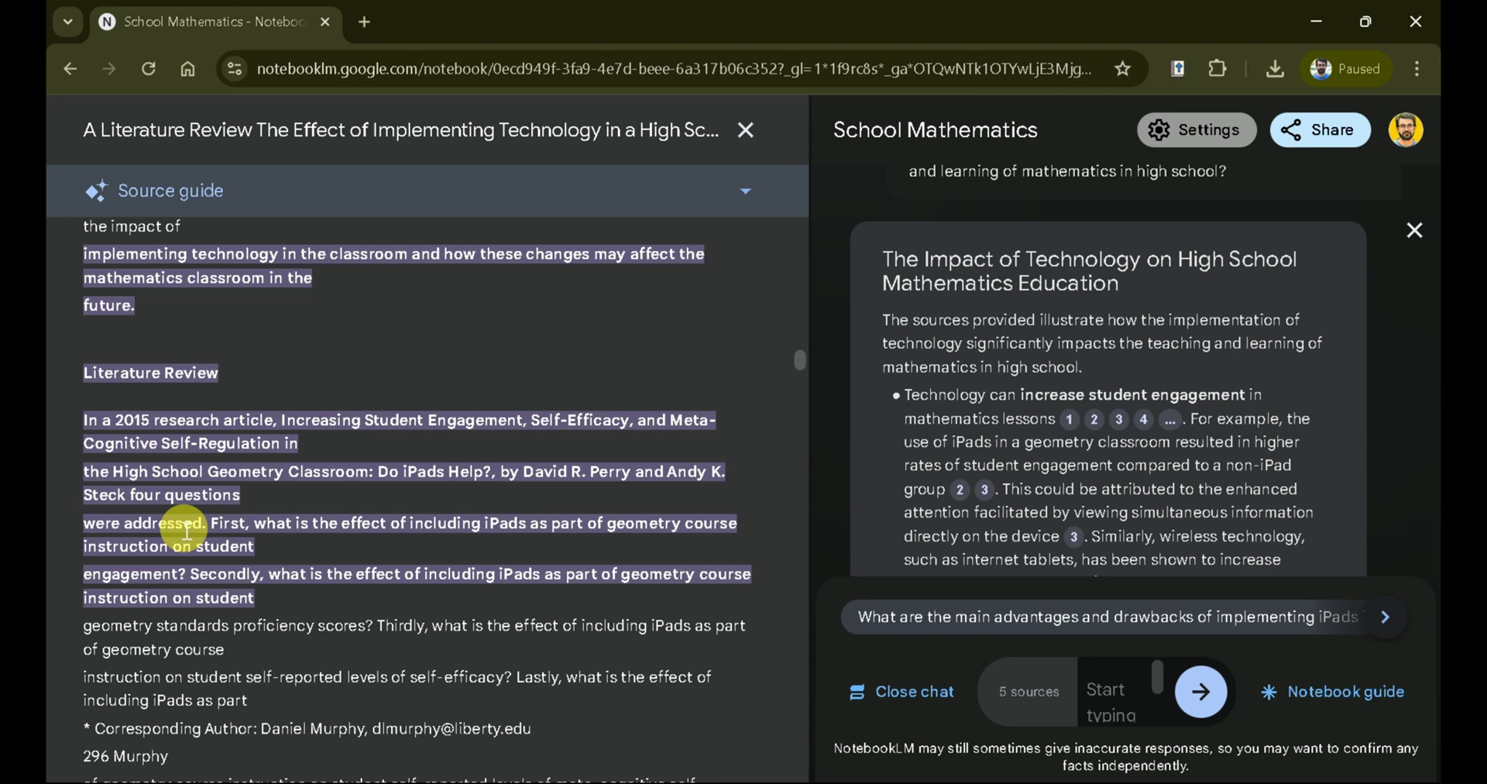
{"action": "left_click", "coordinate": [745, 131]}
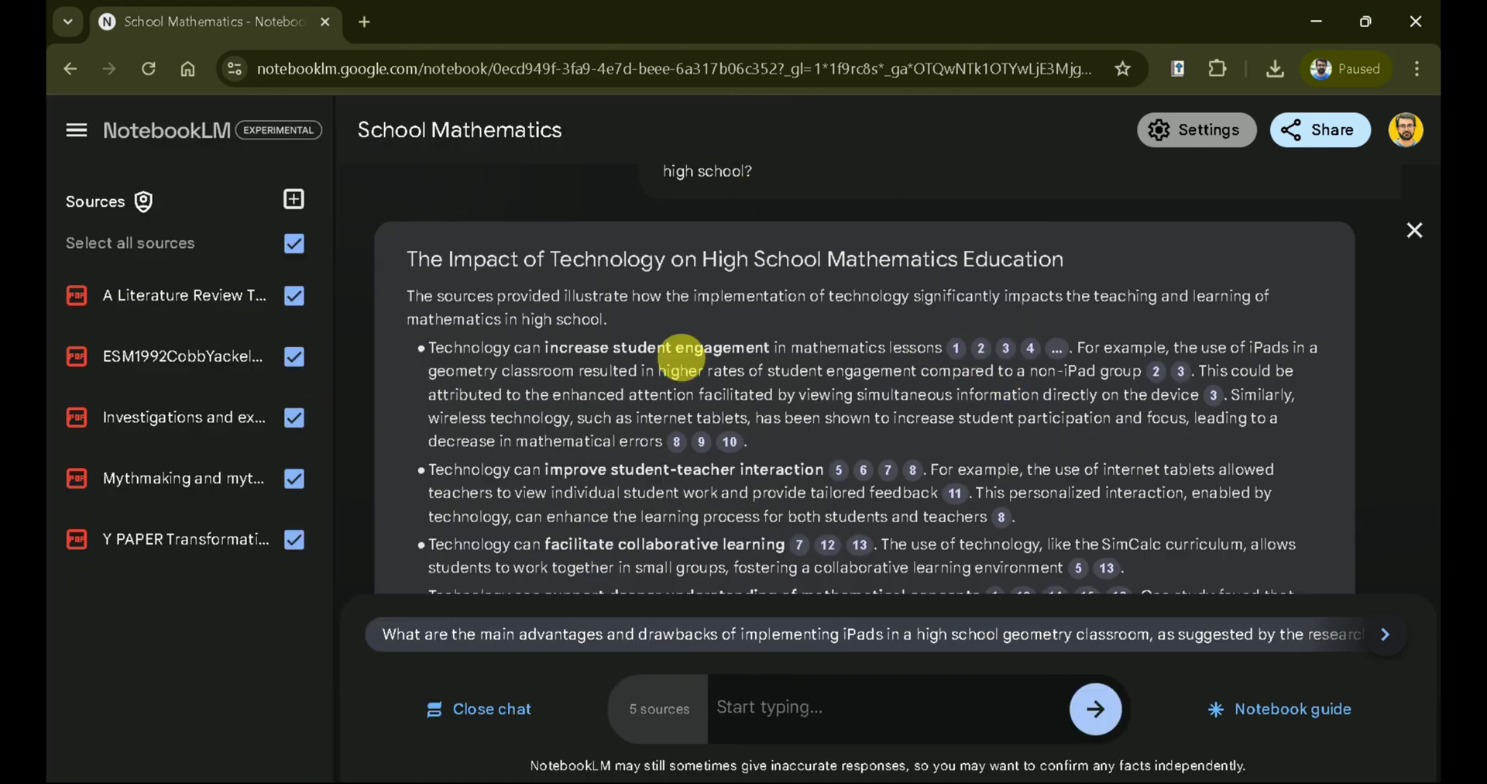
{"action": "scroll", "coordinate": [674, 369], "scroll_direction": "down", "scroll_amount": 1}
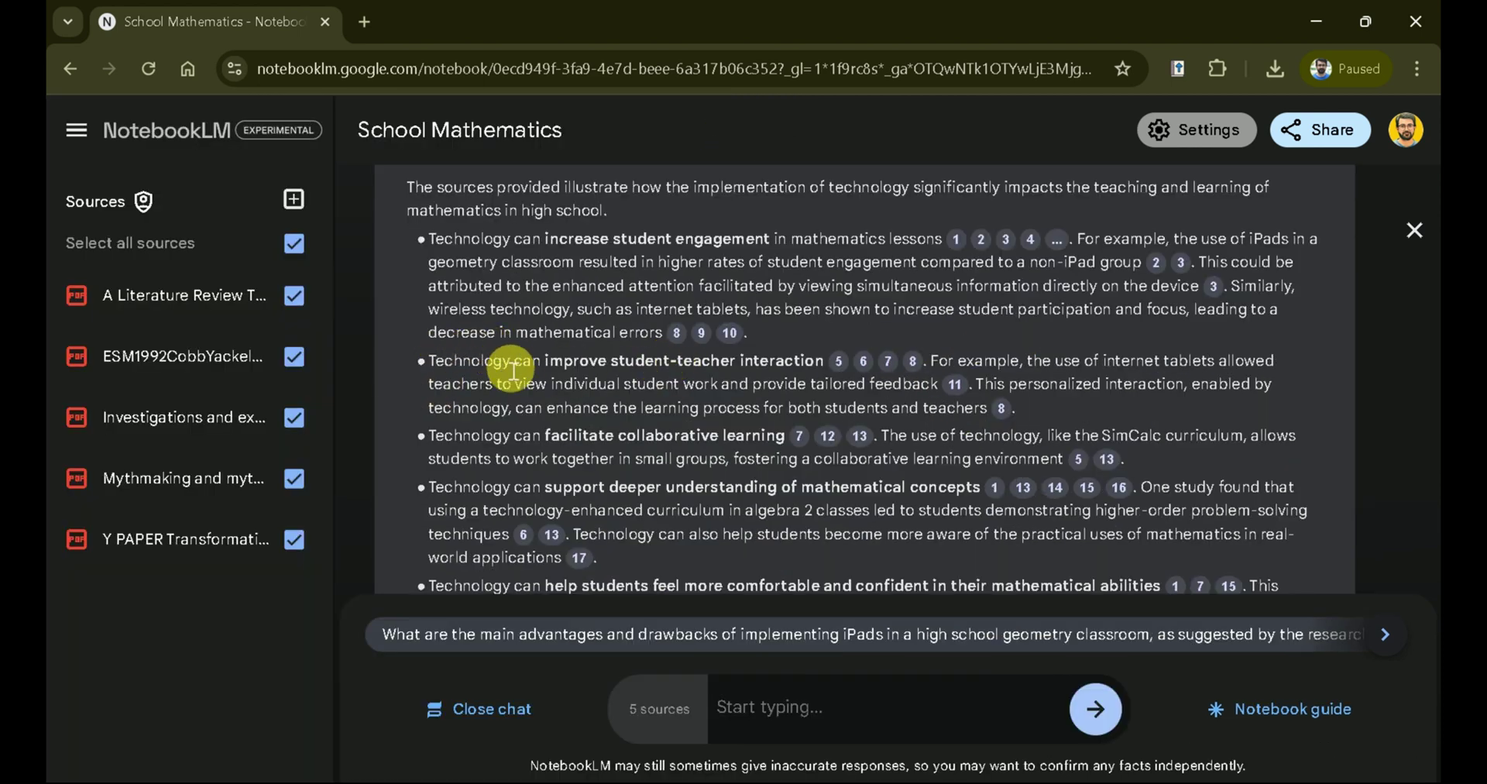
{"action": "left_click_drag", "start_coordinate": [439, 374], "coordinate": [798, 378]}
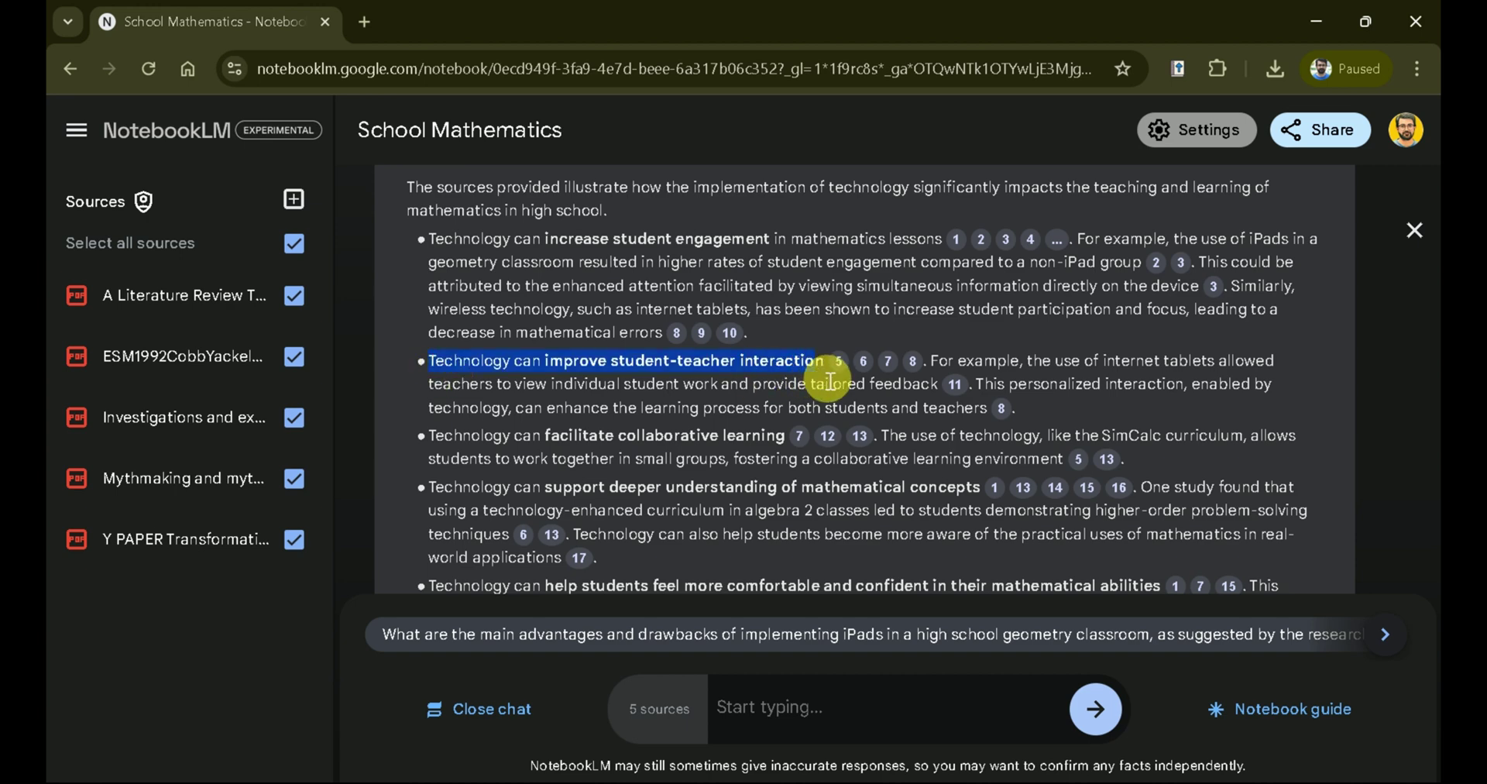
{"action": "left_click", "coordinate": [825, 364]}
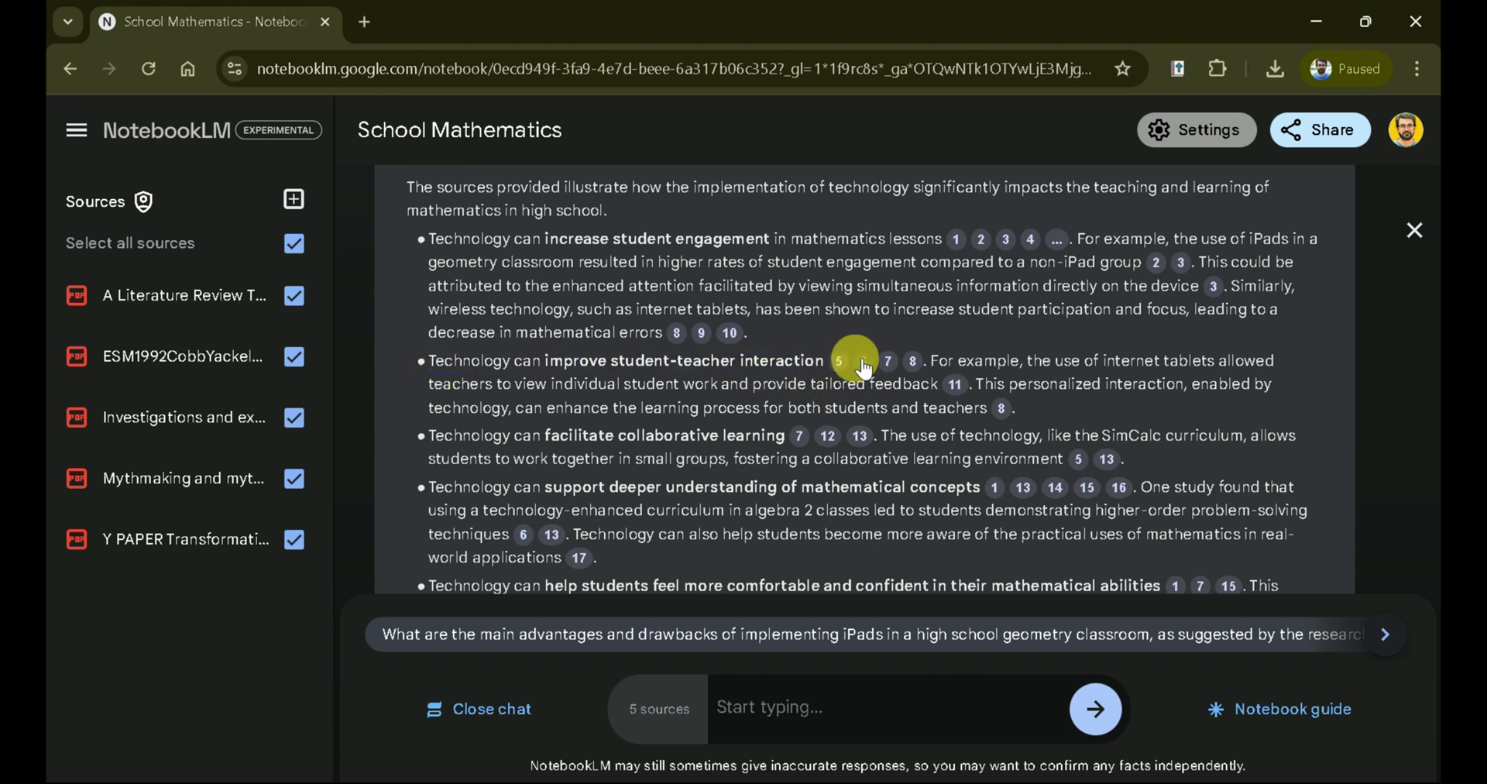
{"action": "left_click", "coordinate": [889, 362]}
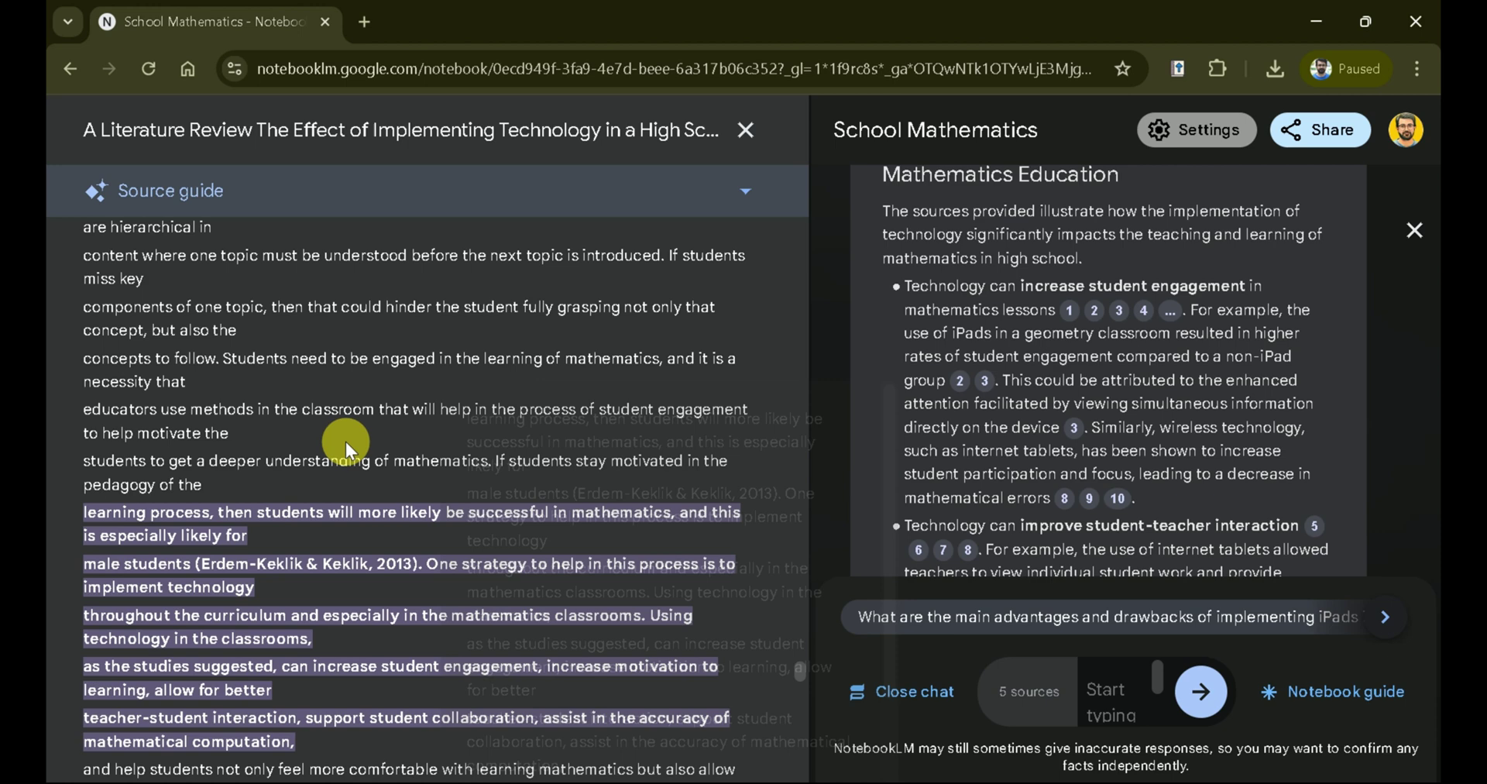
{"action": "scroll", "coordinate": [290, 476], "scroll_direction": "down", "scroll_amount": 1}
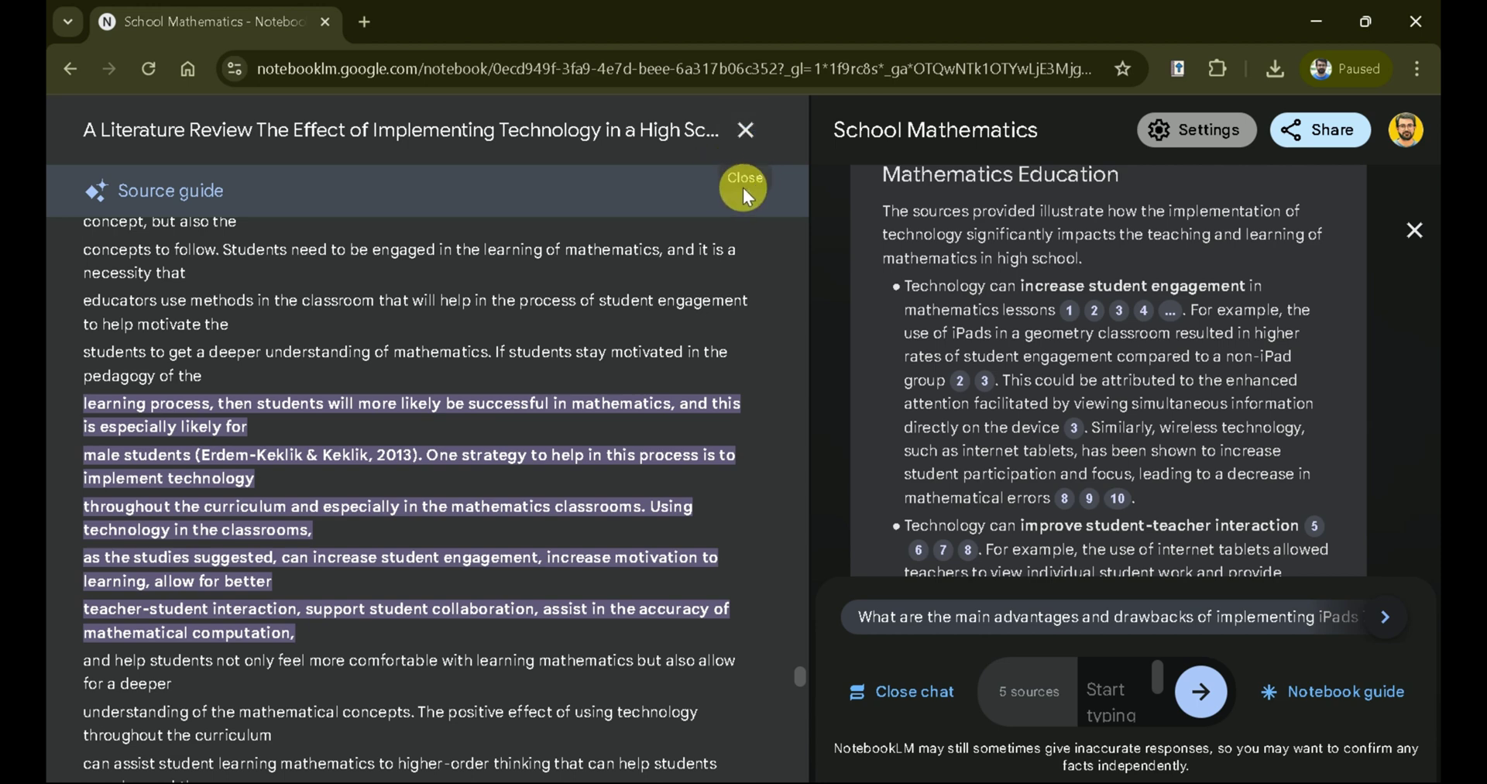
{"action": "left_click", "coordinate": [746, 152]}
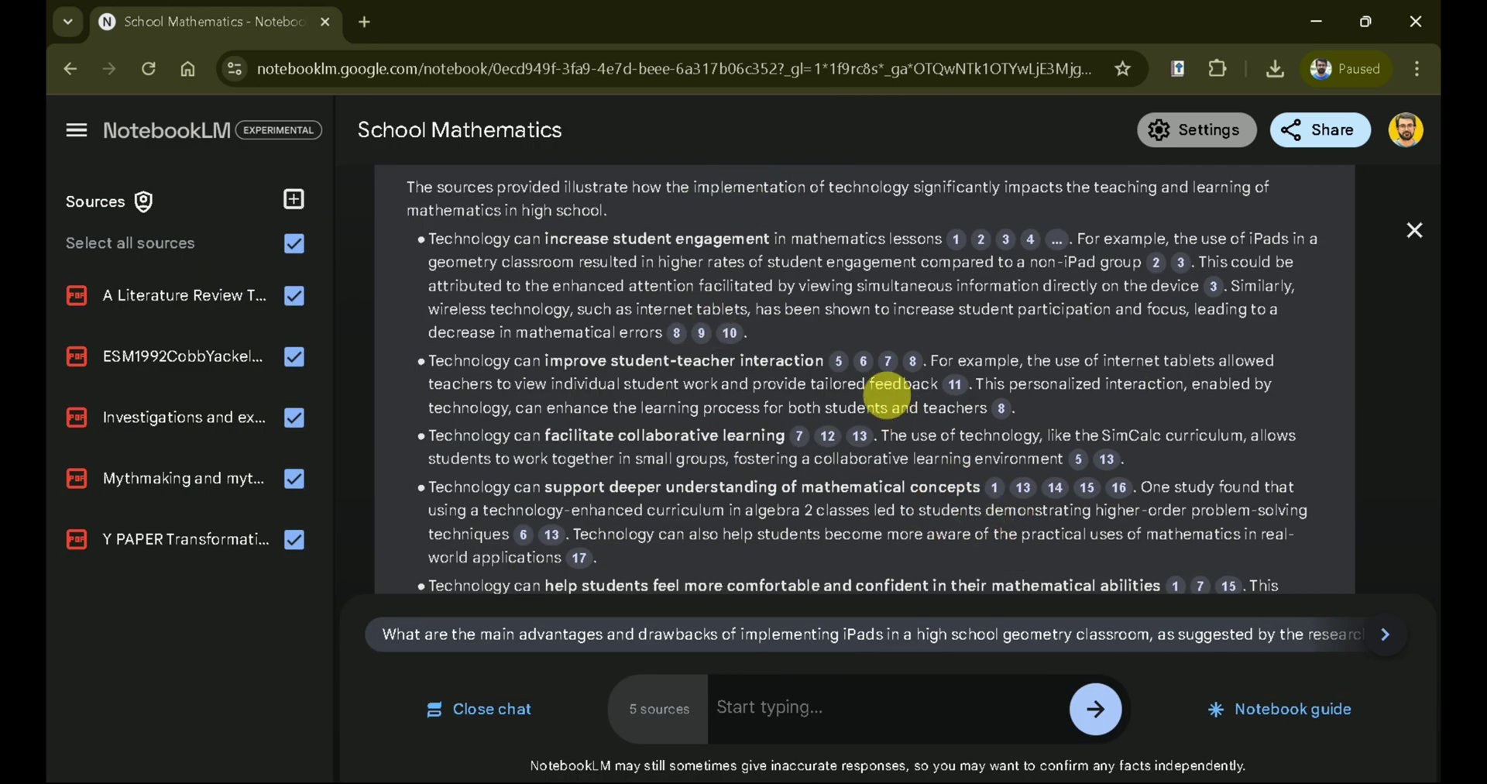
{"action": "scroll", "coordinate": [891, 395], "scroll_direction": "up", "scroll_amount": 2}
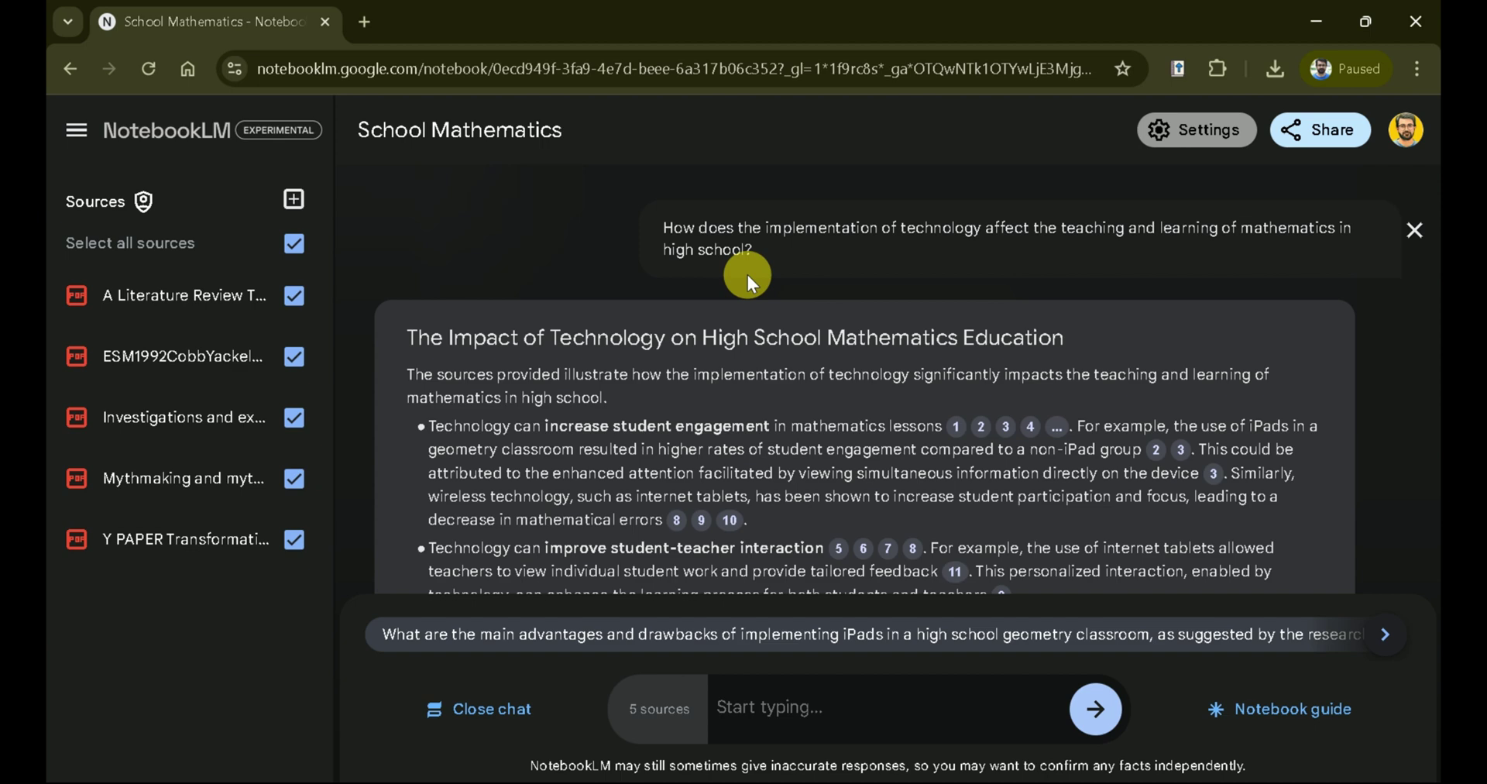
Step: Cycle through suggested follow-ups, then type 'What is the role of technology in mathematics classr…'
{"action": "left_click", "coordinate": [1386, 635]}
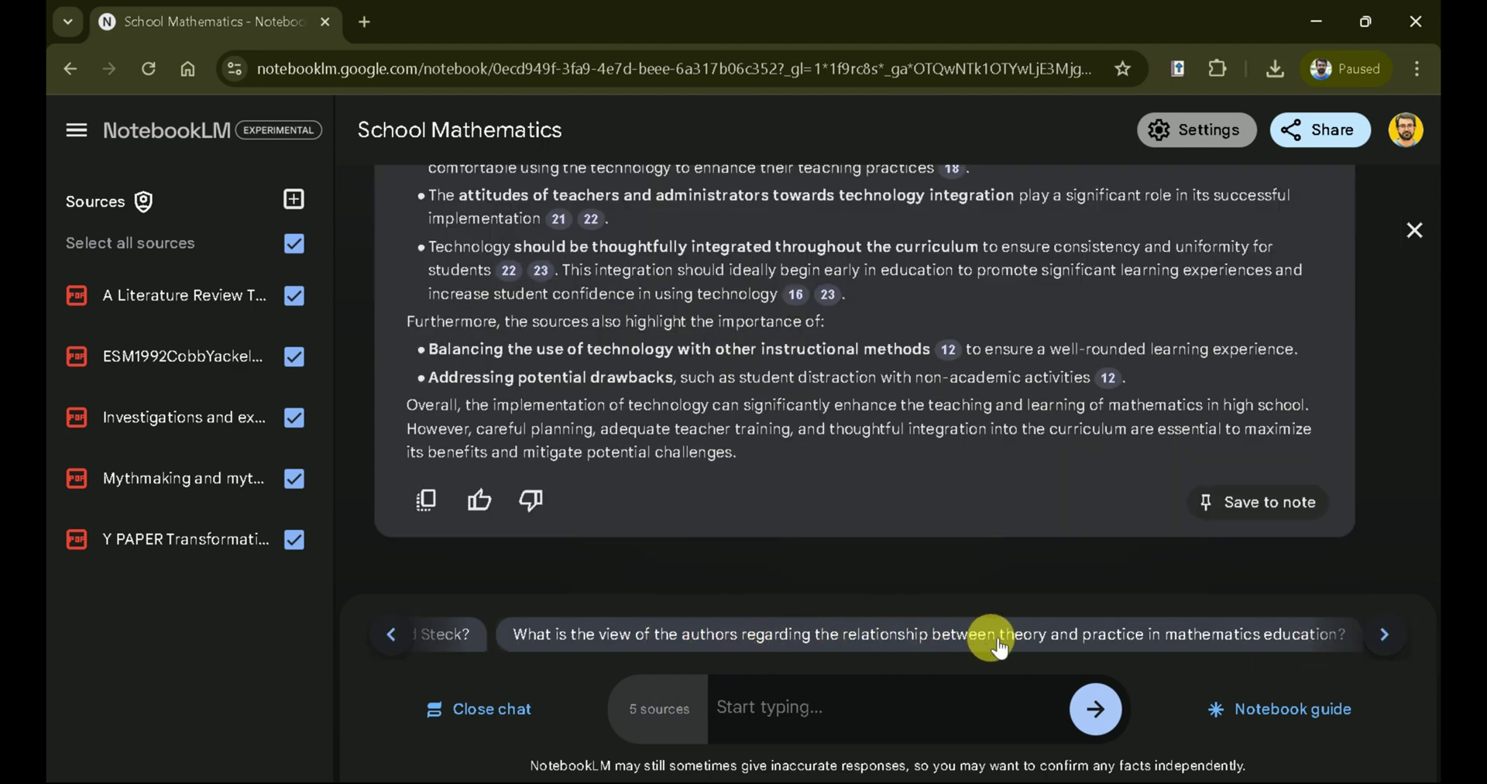
{"action": "left_click", "coordinate": [1380, 639]}
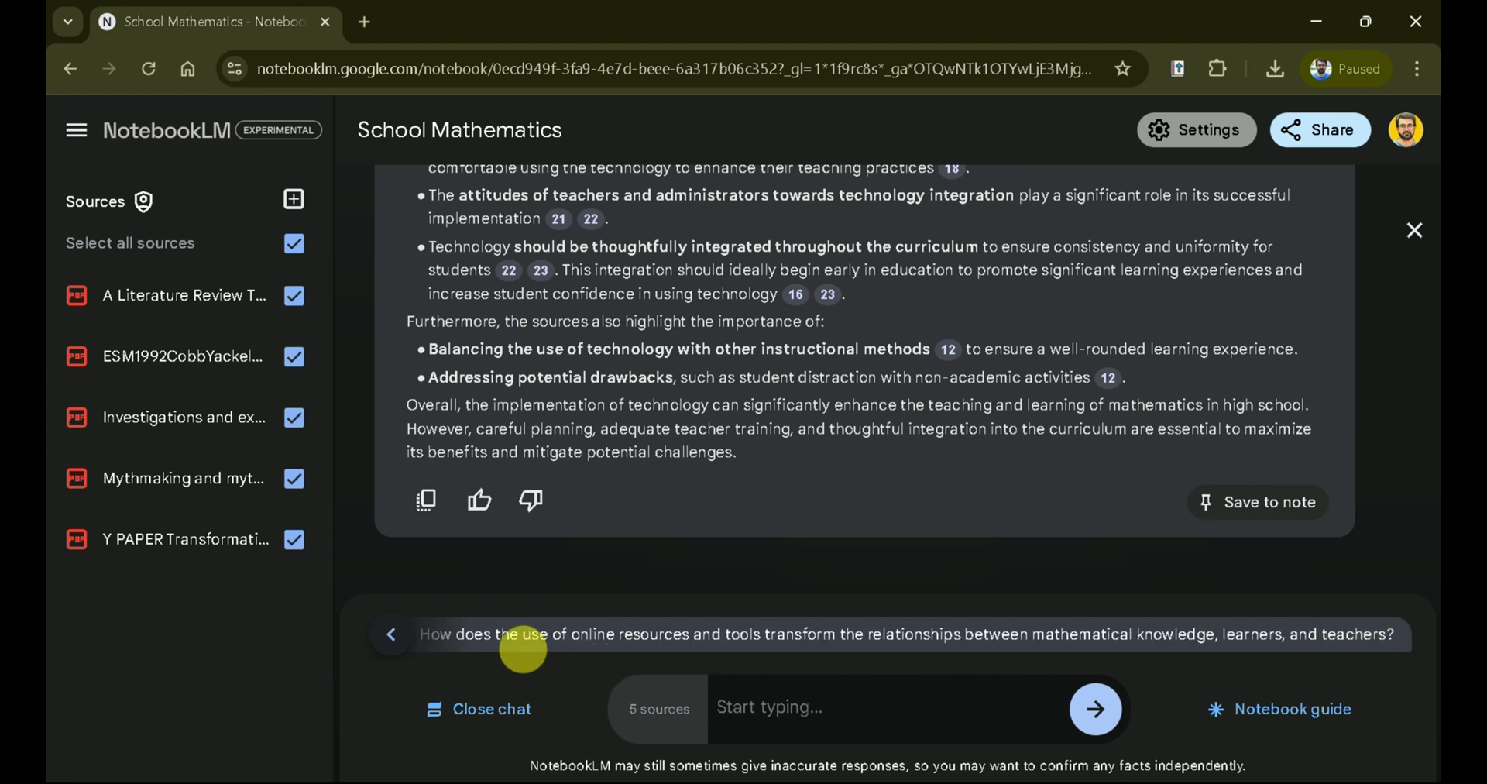
{"action": "left_click", "coordinate": [806, 718]}
{"action": "type", "text": "Wh"}
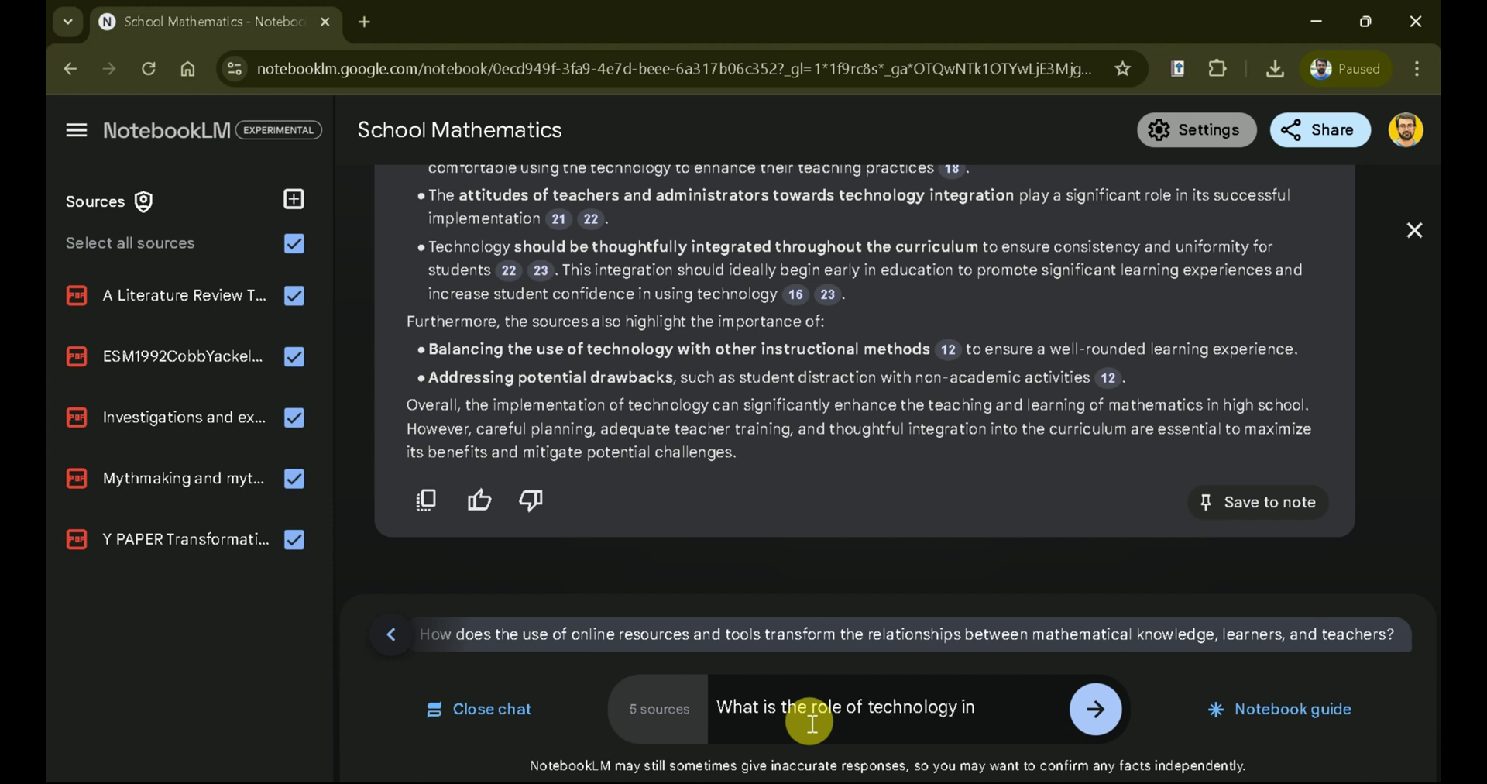
{"action": "type", "text": "ematics classroom?"}
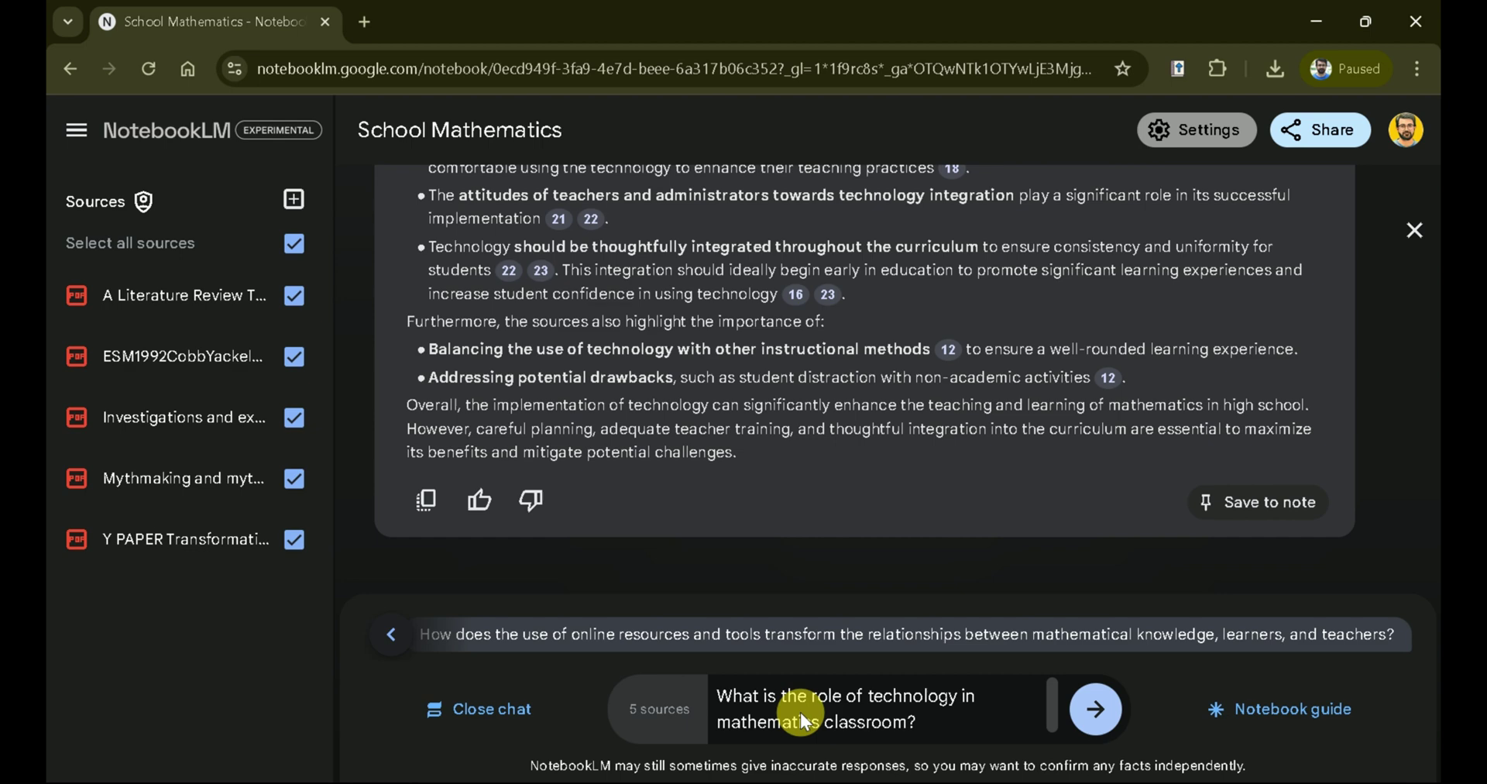
Step: Send the technology-role question and highlight the answer's title and opening sentence
{"action": "key", "text": "Return"}
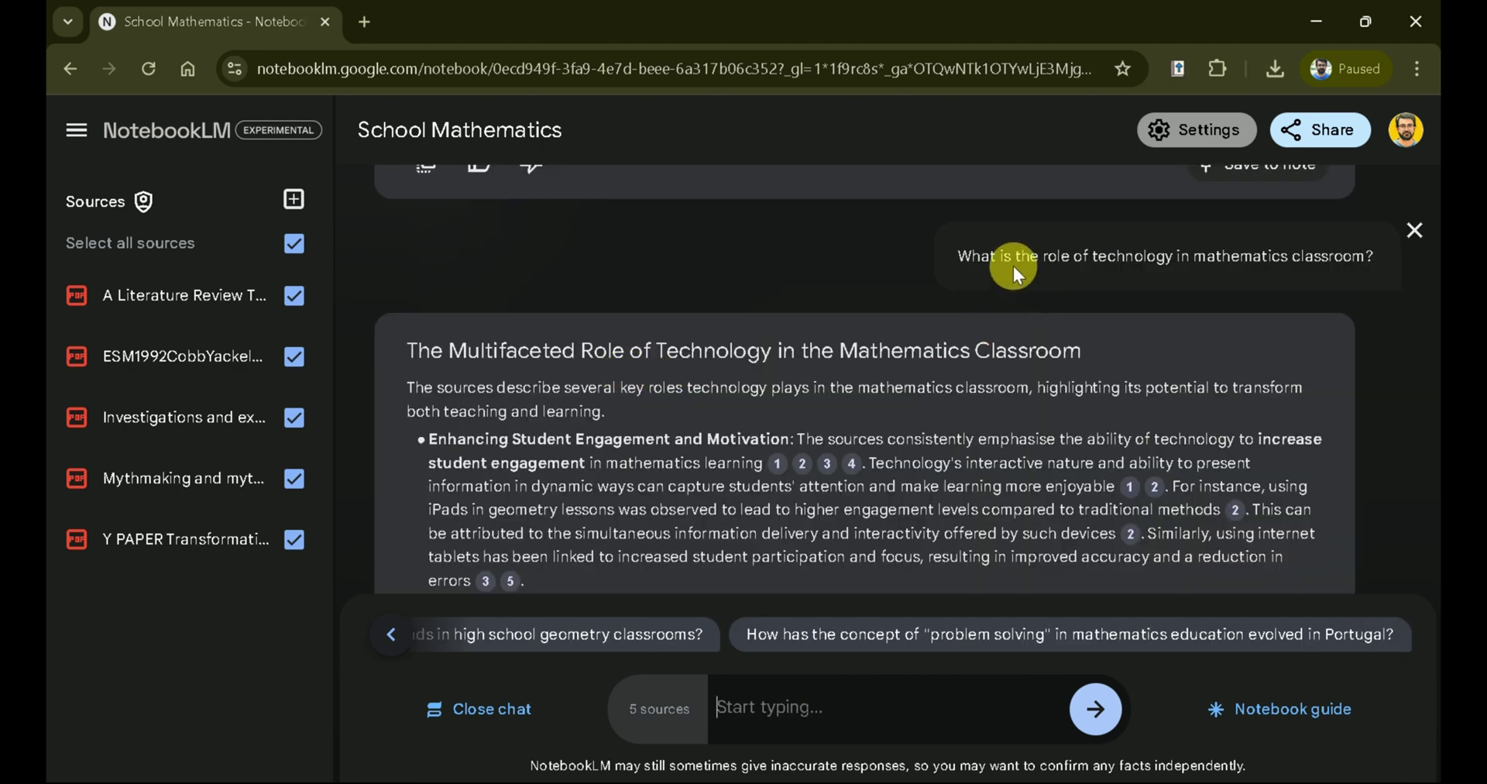
{"action": "left_click_drag", "start_coordinate": [419, 353], "coordinate": [1093, 367]}
{"action": "left_click", "coordinate": [963, 412]}
{"action": "scroll", "coordinate": [963, 412], "scroll_direction": "down", "scroll_amount": 1}
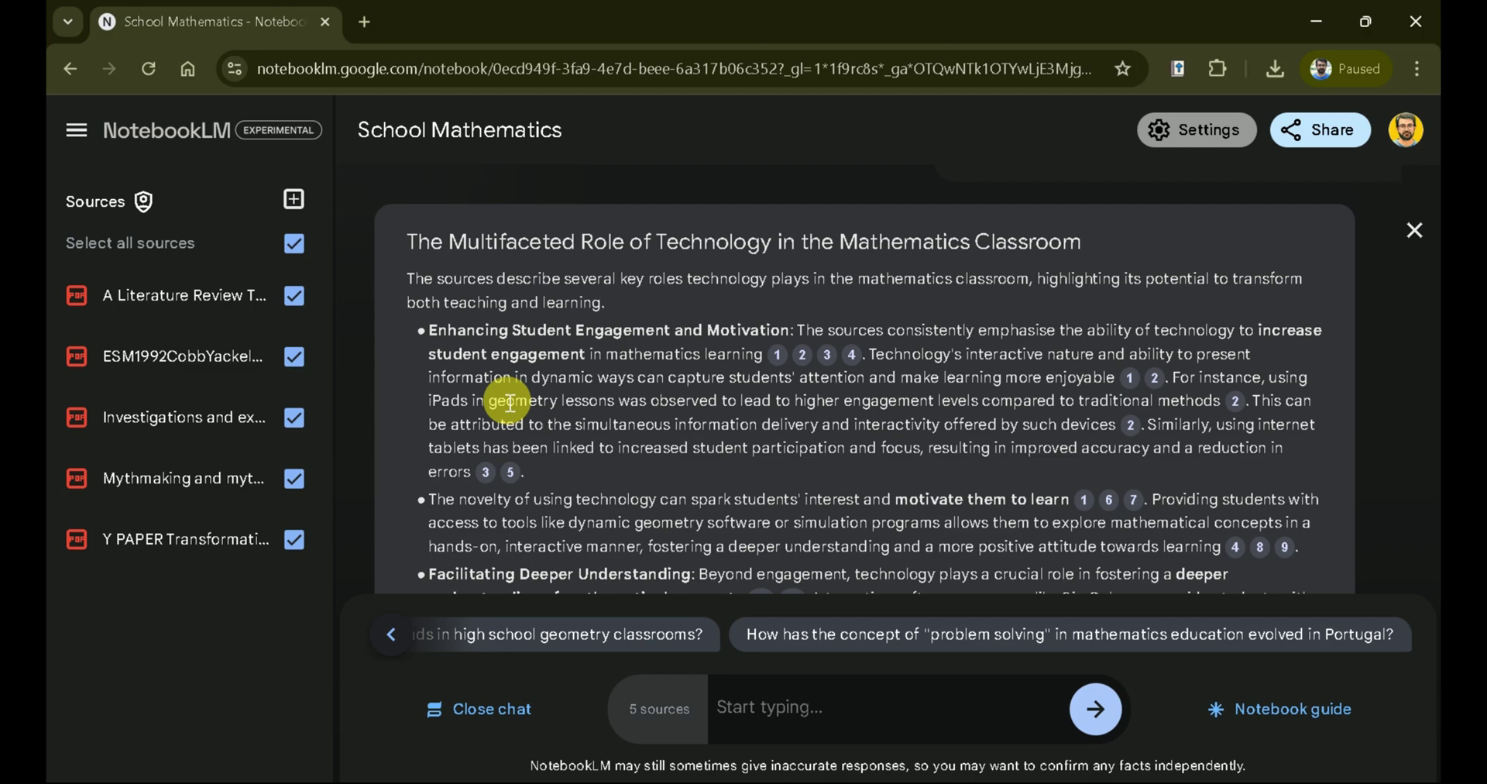
{"action": "left_click_drag", "start_coordinate": [498, 282], "coordinate": [705, 331]}
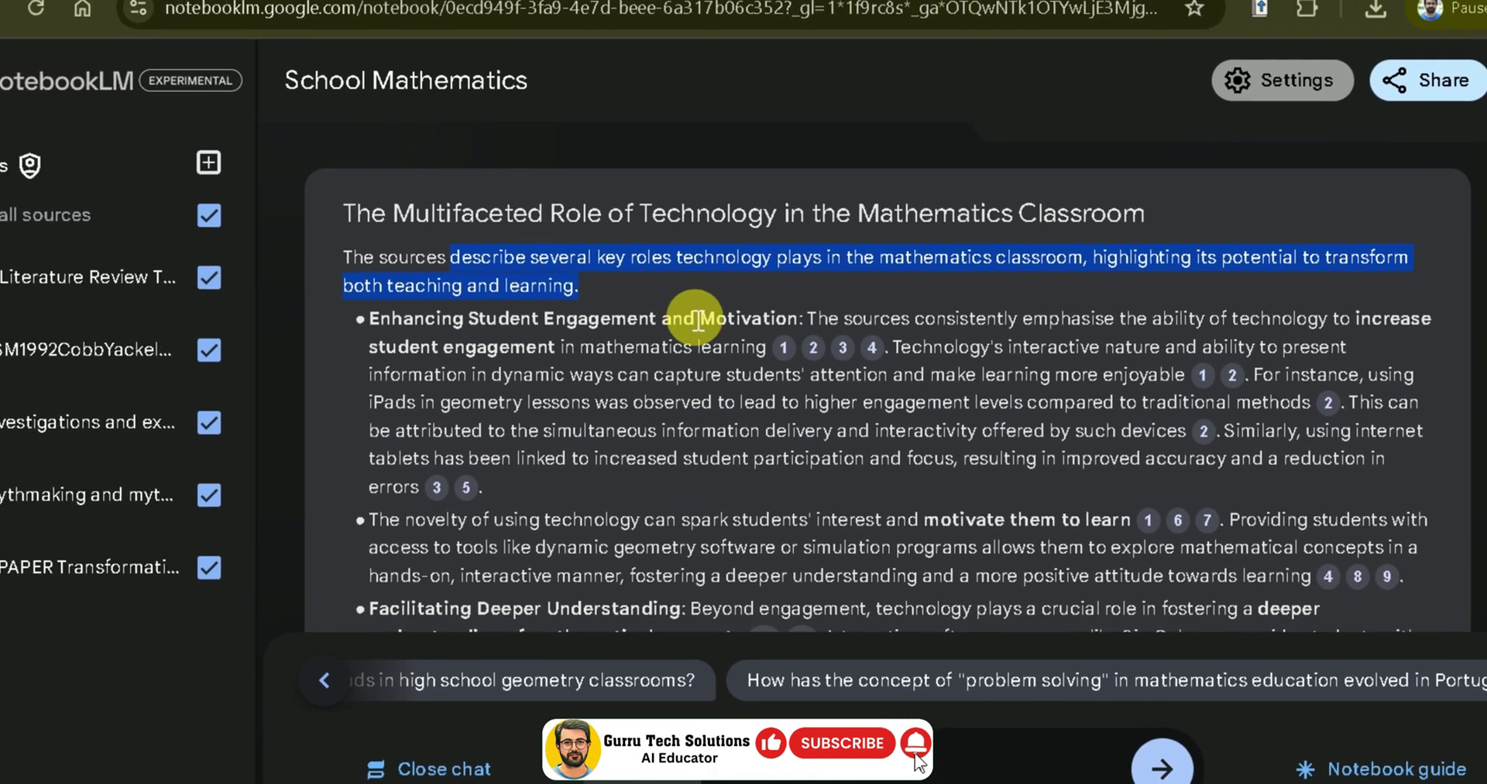
{"action": "left_click", "coordinate": [697, 319]}
Step: Highlight the 'Enhancing Student Engagement and Motivation' and 'Transforming the Nature of the Classroom' headings
{"action": "scroll", "coordinate": [697, 319], "scroll_direction": "down", "scroll_amount": 1}
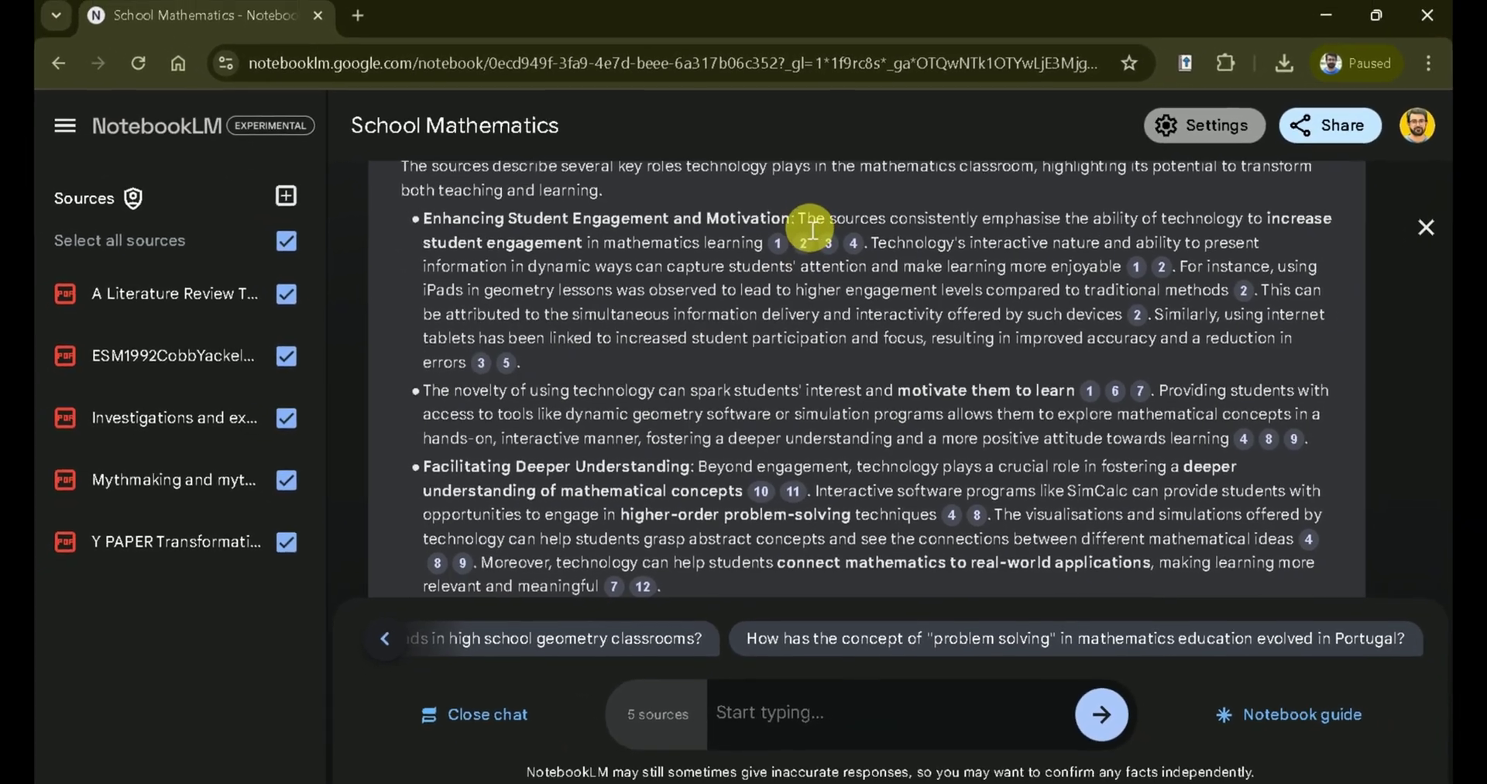
{"action": "left_click_drag", "start_coordinate": [798, 221], "coordinate": [448, 237]}
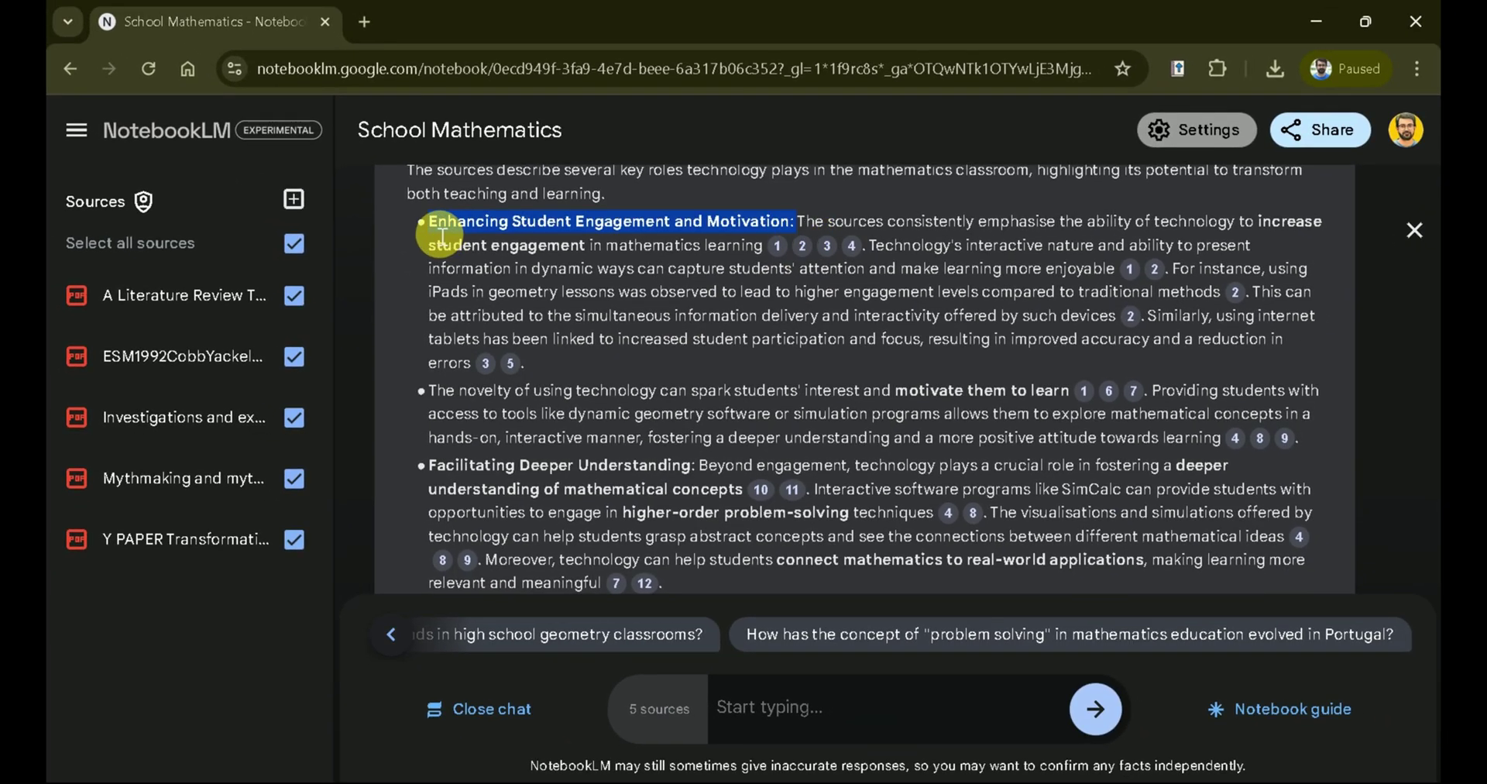
{"action": "scroll", "coordinate": [656, 403], "scroll_direction": "down", "scroll_amount": 1}
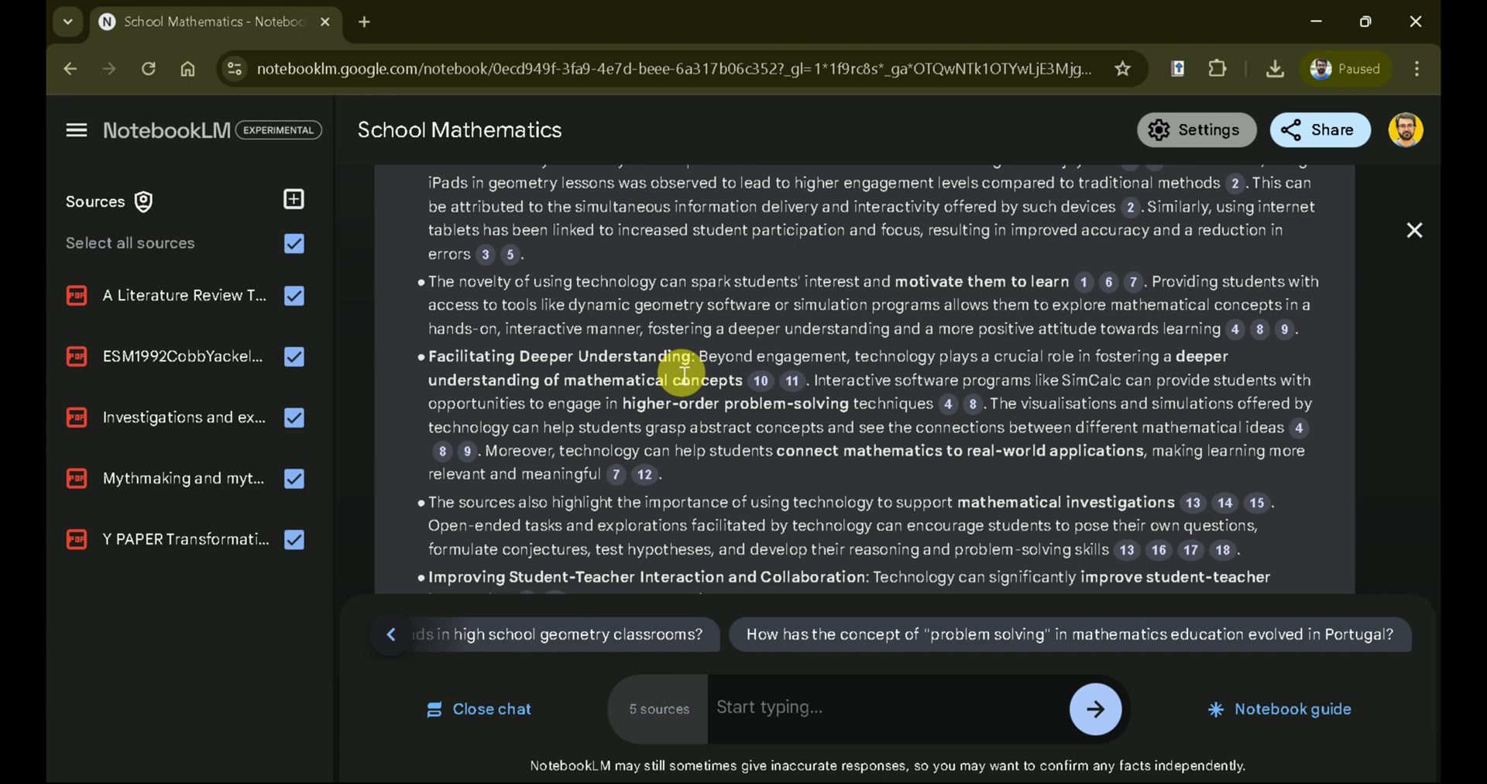
{"action": "left_click_drag", "start_coordinate": [697, 361], "coordinate": [431, 357]}
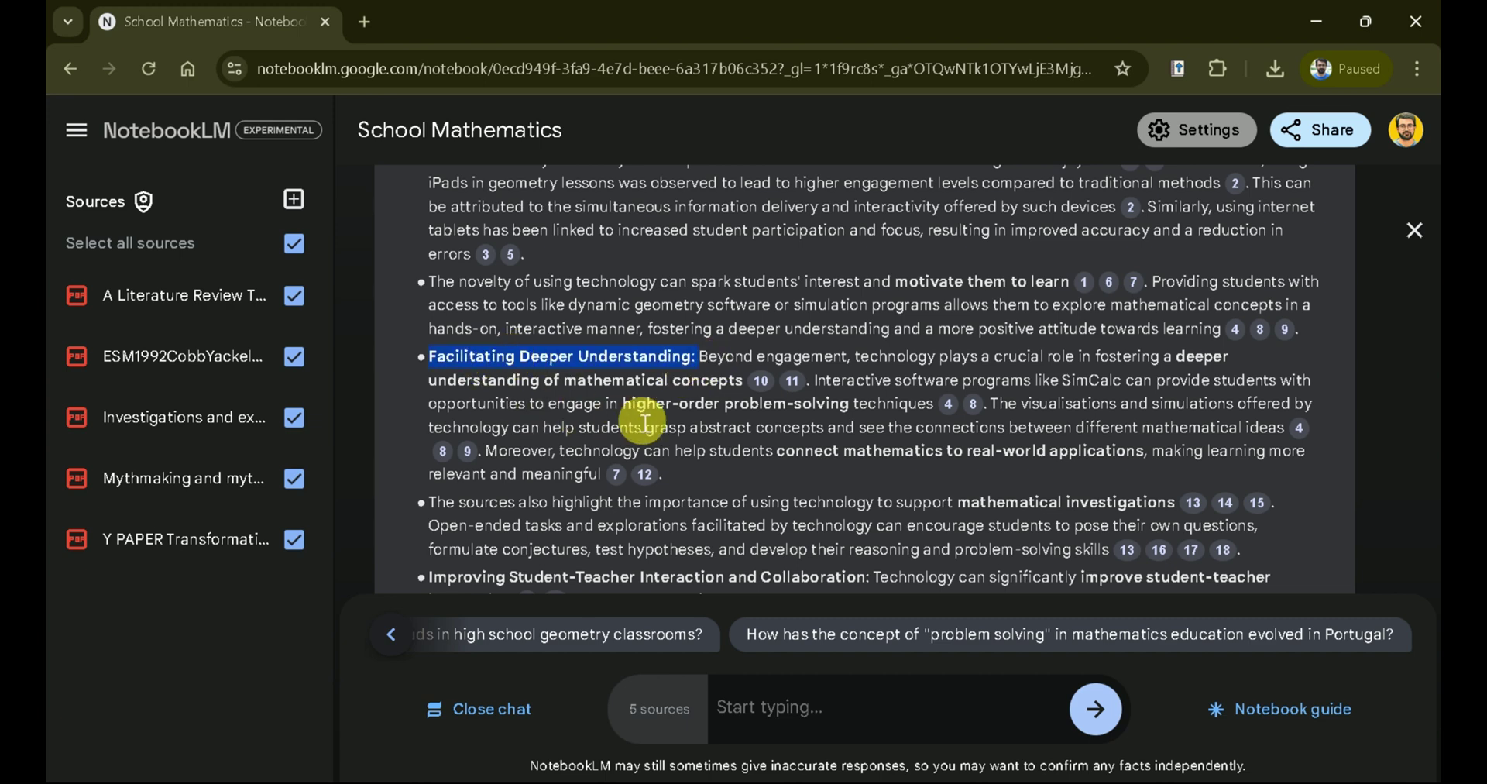
{"action": "scroll", "coordinate": [633, 415], "scroll_direction": "down", "scroll_amount": 2}
{"action": "scroll", "coordinate": [634, 416], "scroll_direction": "down", "scroll_amount": 1}
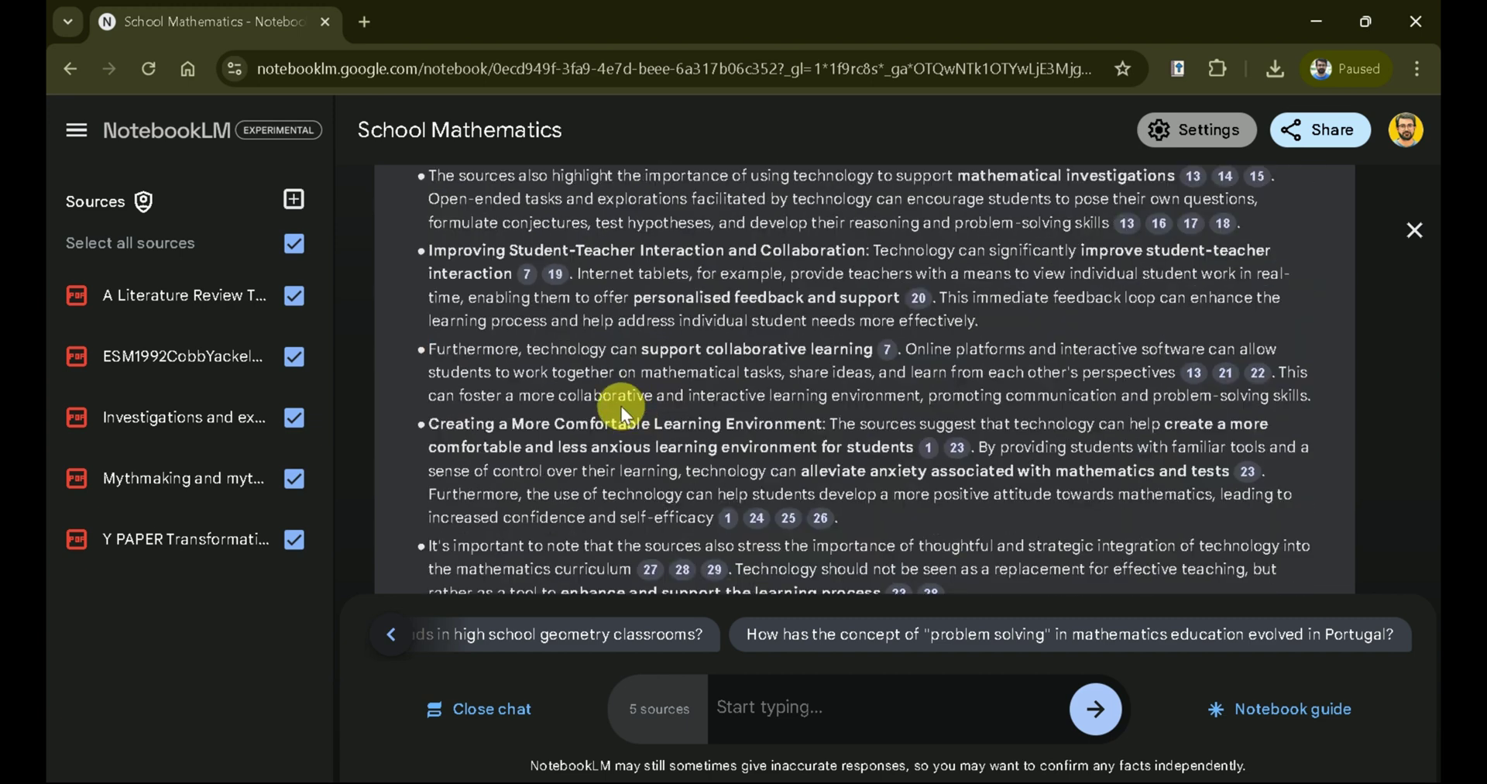
{"action": "scroll", "coordinate": [624, 410], "scroll_direction": "down", "scroll_amount": 2}
{"action": "scroll", "coordinate": [625, 418], "scroll_direction": "down", "scroll_amount": 1}
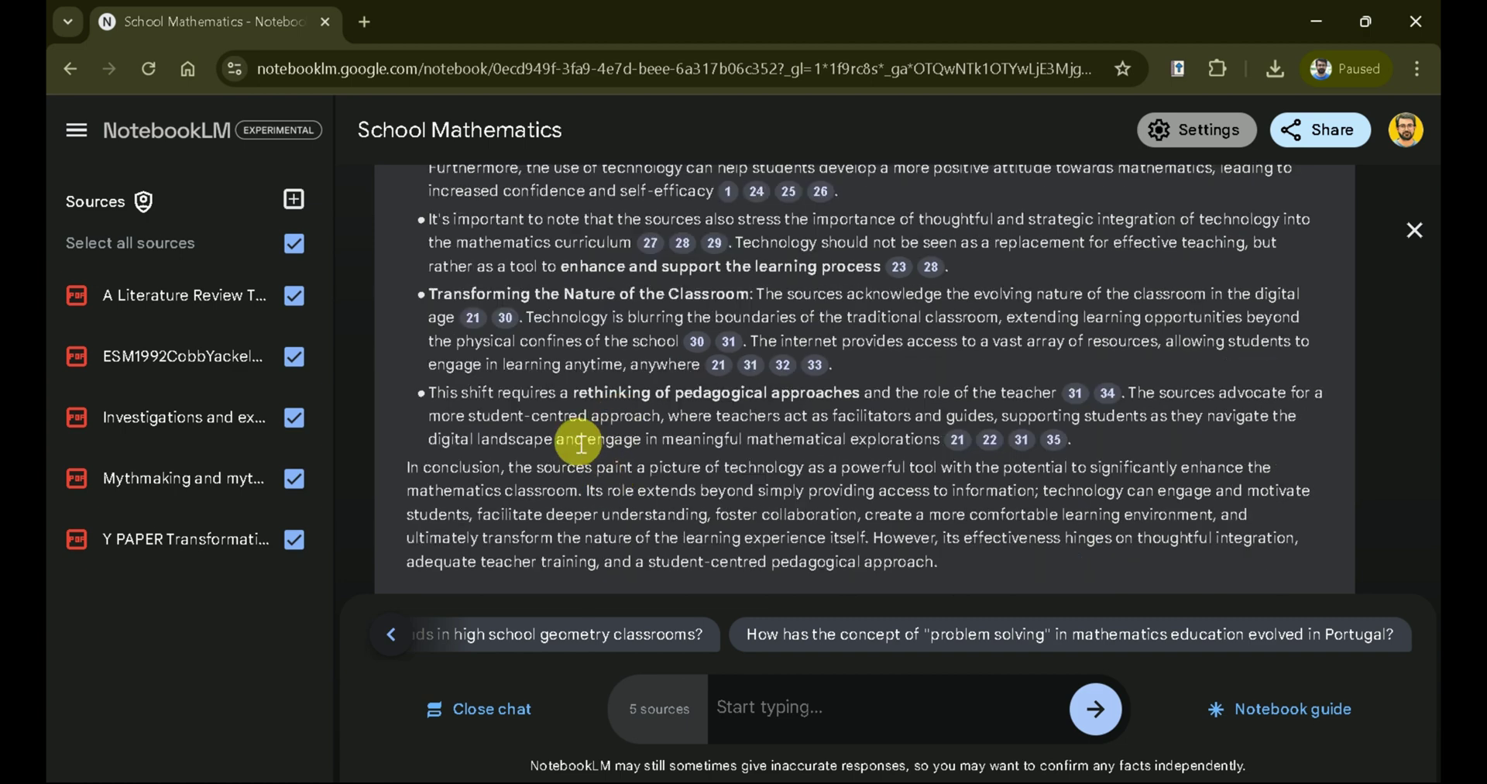
{"action": "left_click_drag", "start_coordinate": [435, 304], "coordinate": [736, 299]}
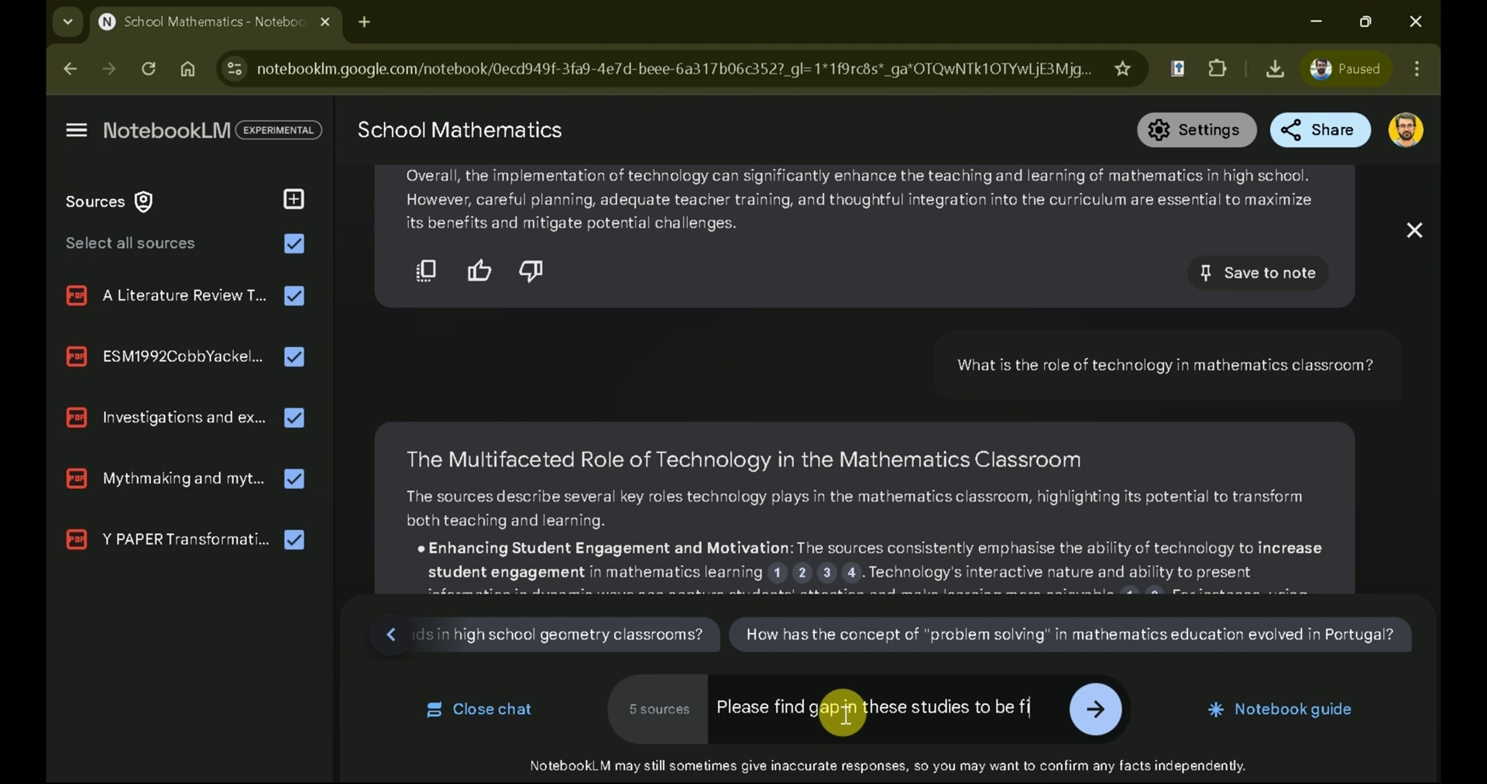
Step: Send 'Please find gap in these studies to be filled?' and highlight the answer's heading
{"action": "type", "text": "lled?"}
{"action": "key", "text": "Return"}
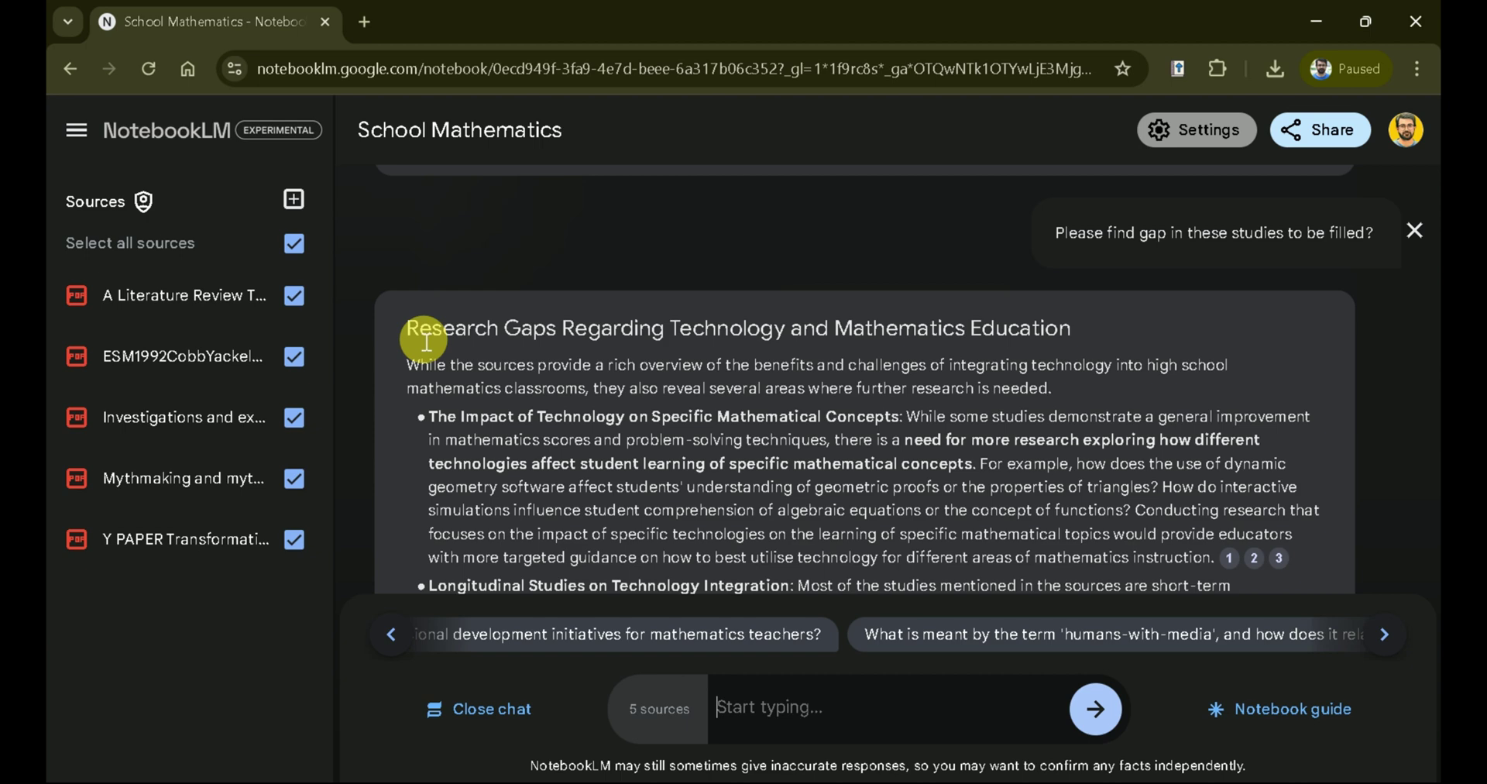
{"action": "left_click_drag", "start_coordinate": [427, 341], "coordinate": [1088, 340]}
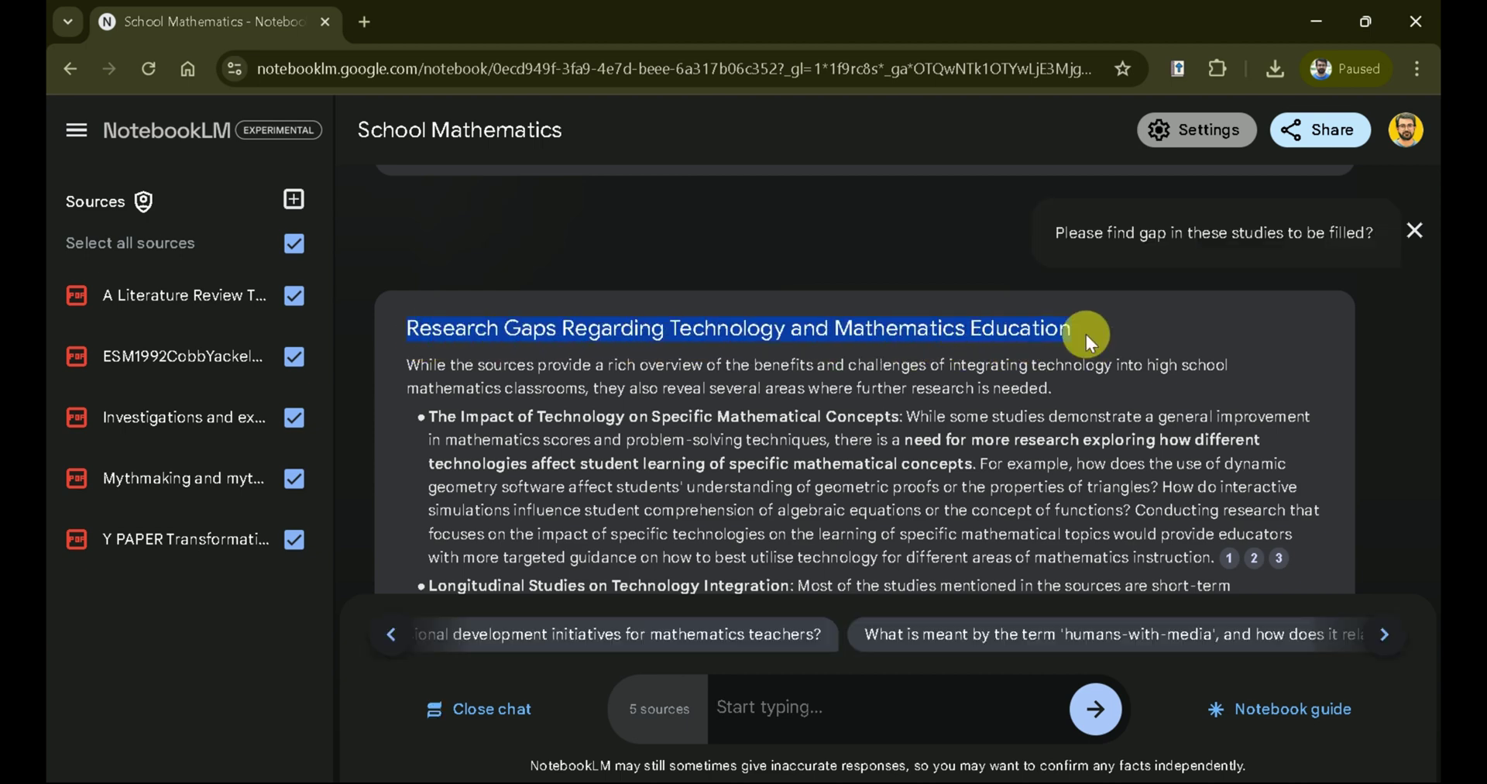
{"action": "left_click", "coordinate": [981, 379]}
Step: Read through the 'Research Gaps Regarding Technology and Mathematics Education' answer
{"action": "scroll", "coordinate": [976, 384], "scroll_direction": "down", "scroll_amount": 3}
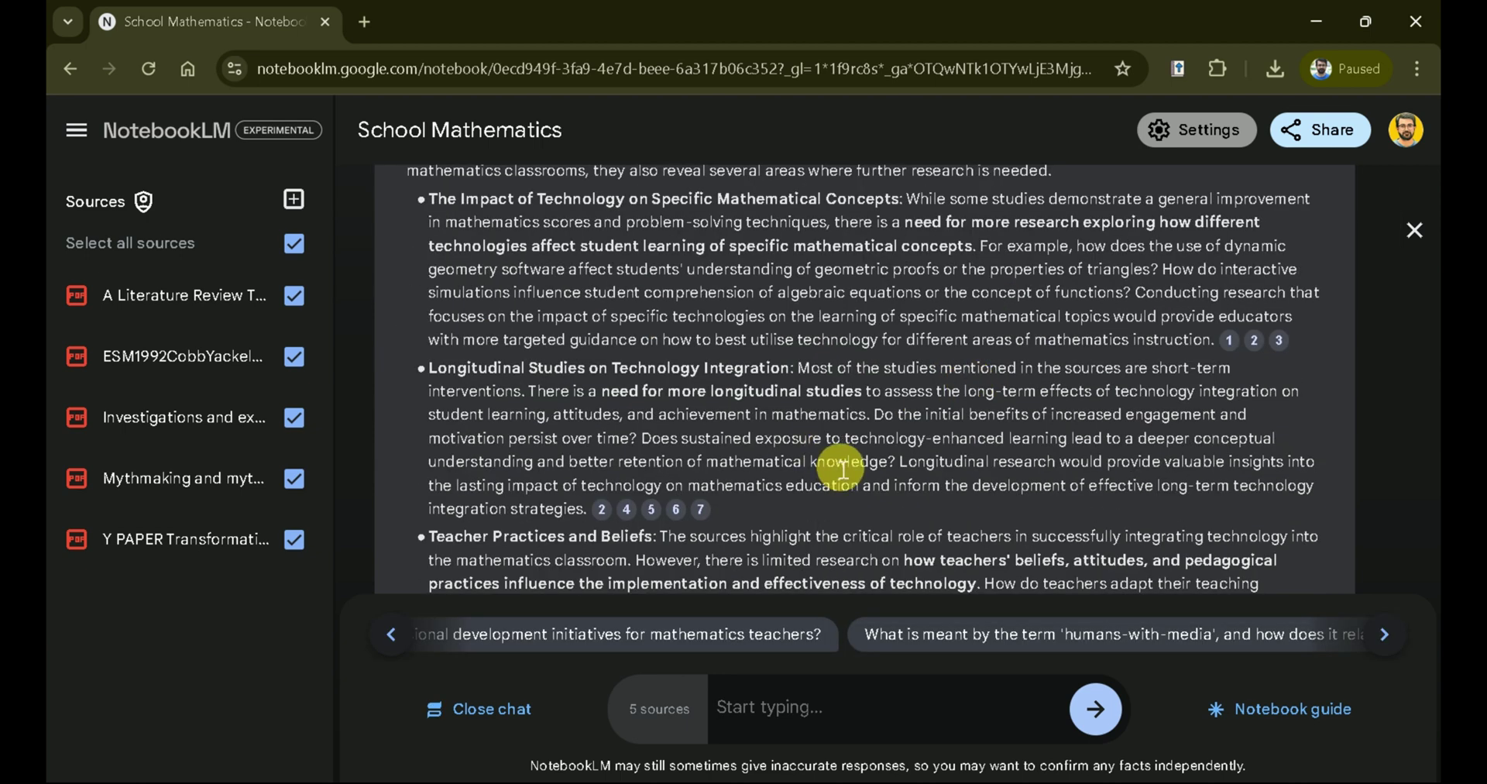
{"action": "scroll", "coordinate": [682, 325], "scroll_direction": "up", "scroll_amount": 2}
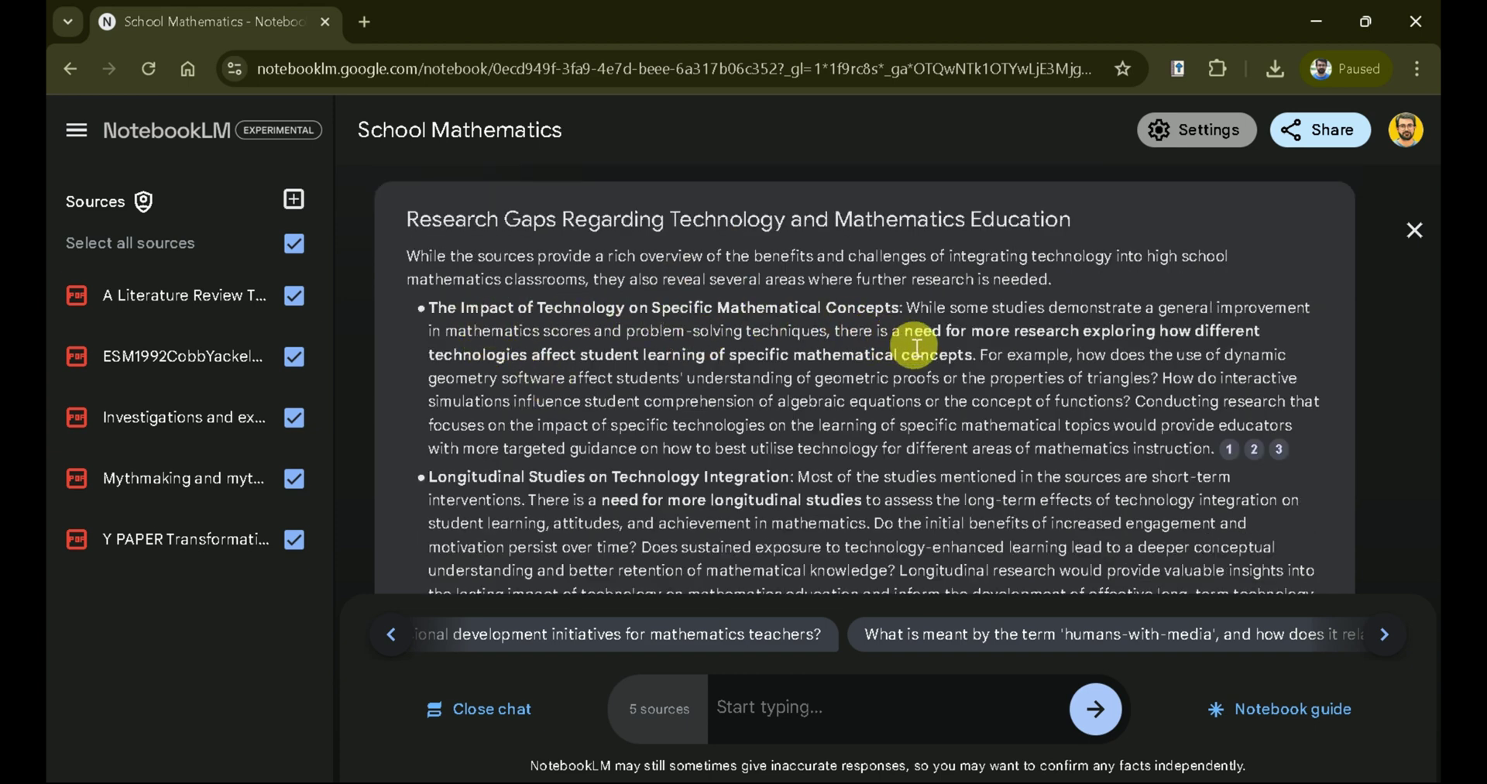
{"action": "scroll", "coordinate": [674, 503], "scroll_direction": "down", "scroll_amount": 4}
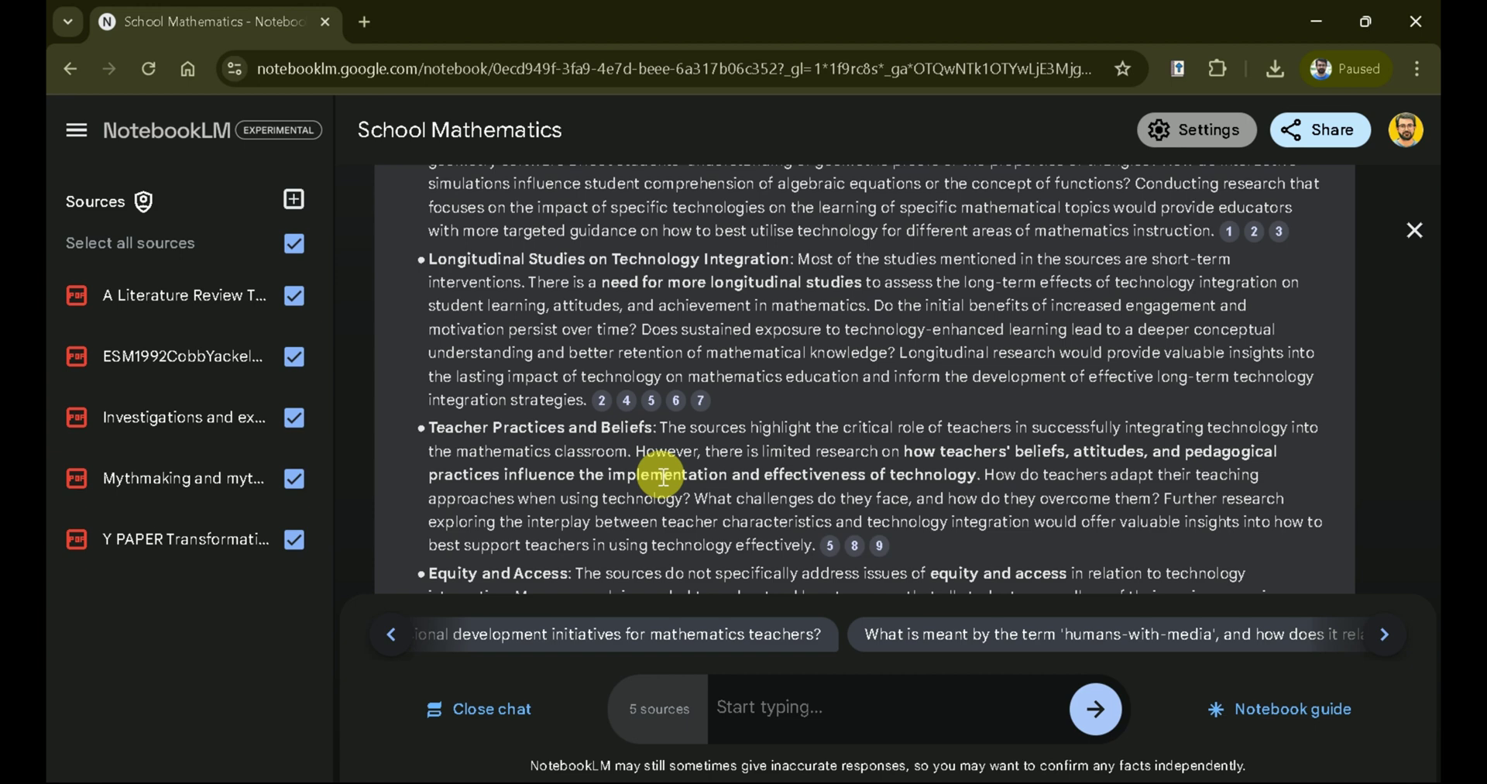
{"action": "scroll", "coordinate": [842, 391], "scroll_direction": "down", "scroll_amount": 3}
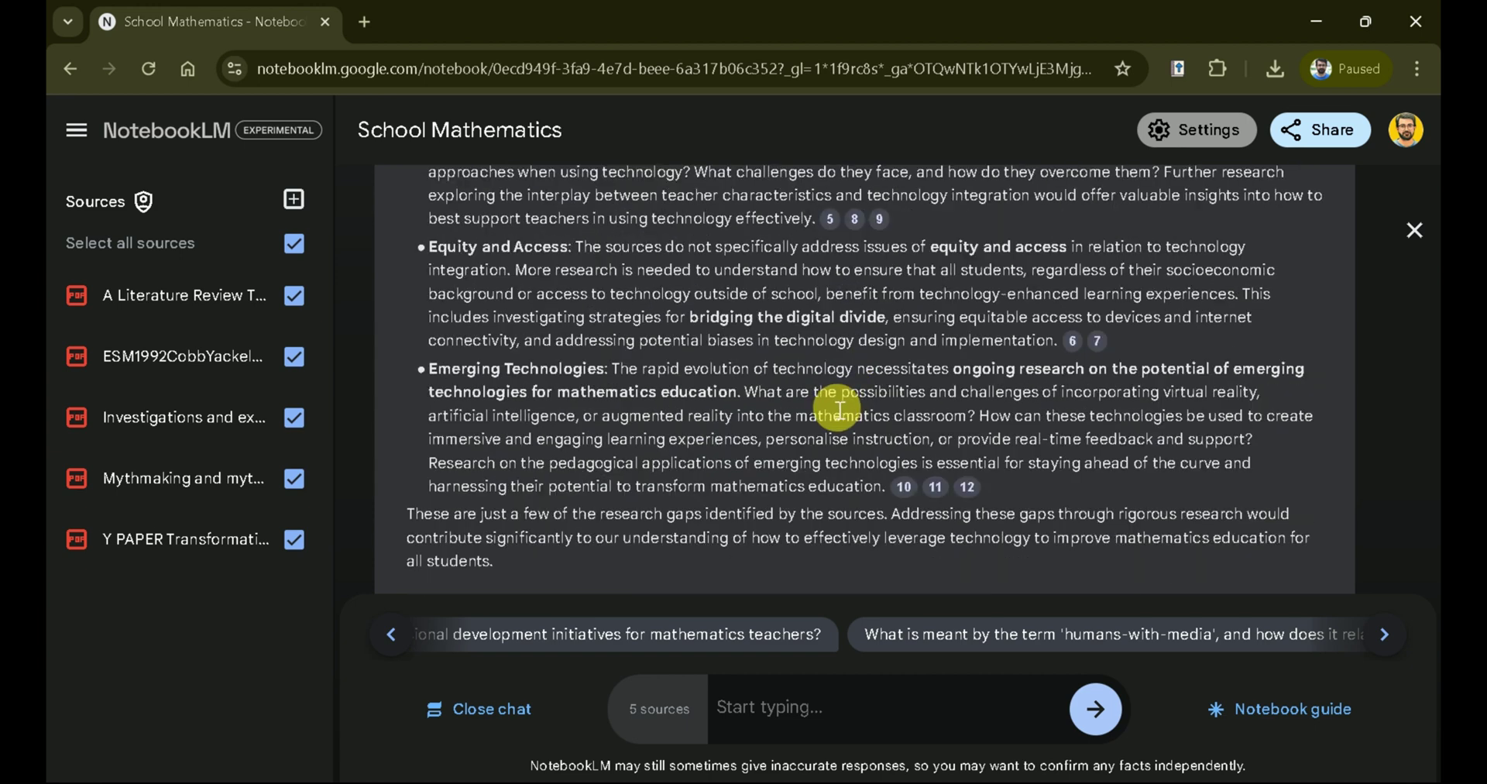
{"action": "scroll", "coordinate": [835, 408], "scroll_direction": "down", "scroll_amount": 2}
{"action": "scroll", "coordinate": [834, 408], "scroll_direction": "up", "scroll_amount": 2}
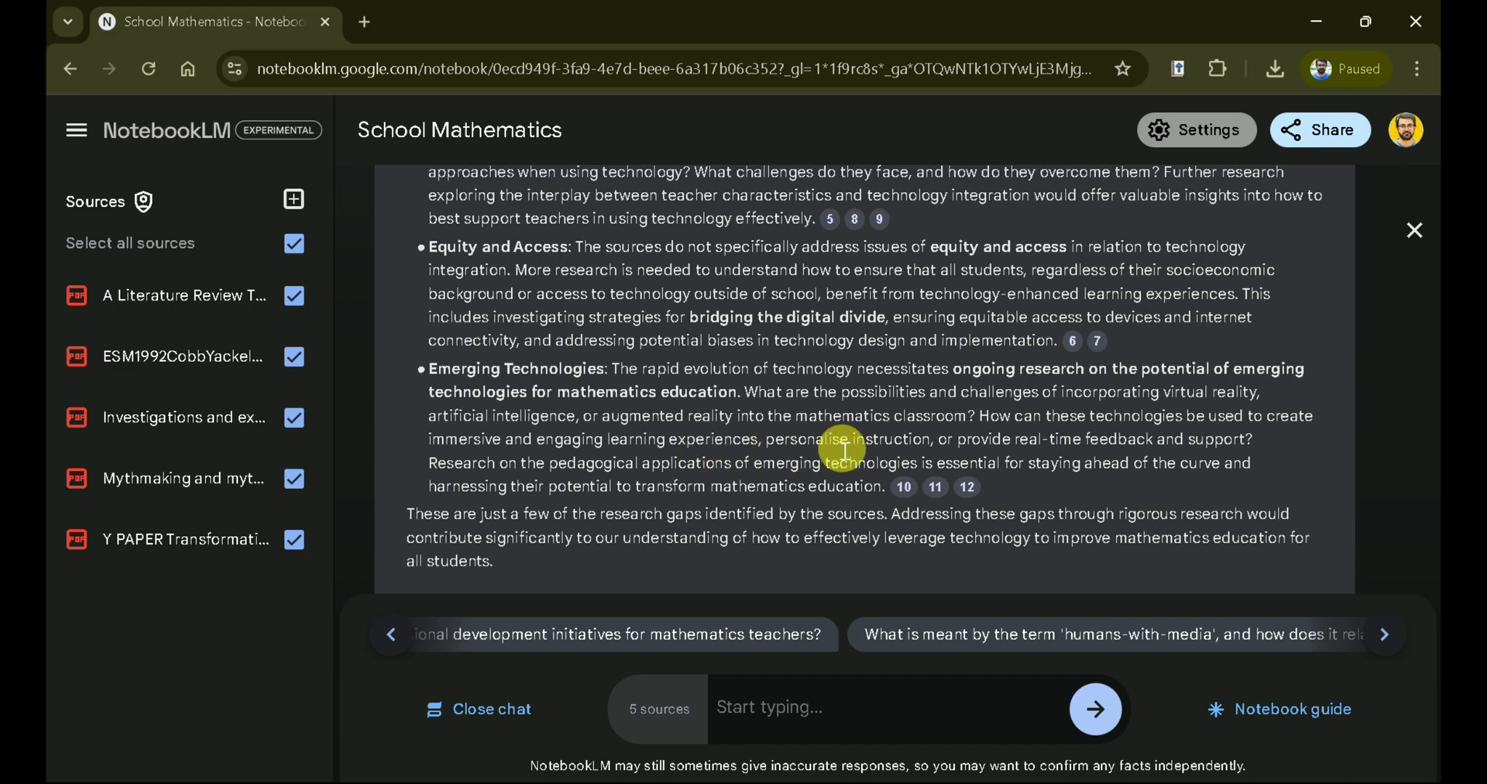
{"action": "scroll", "coordinate": [844, 448], "scroll_direction": "up", "scroll_amount": 2}
{"action": "scroll", "coordinate": [844, 449], "scroll_direction": "up", "scroll_amount": 10}
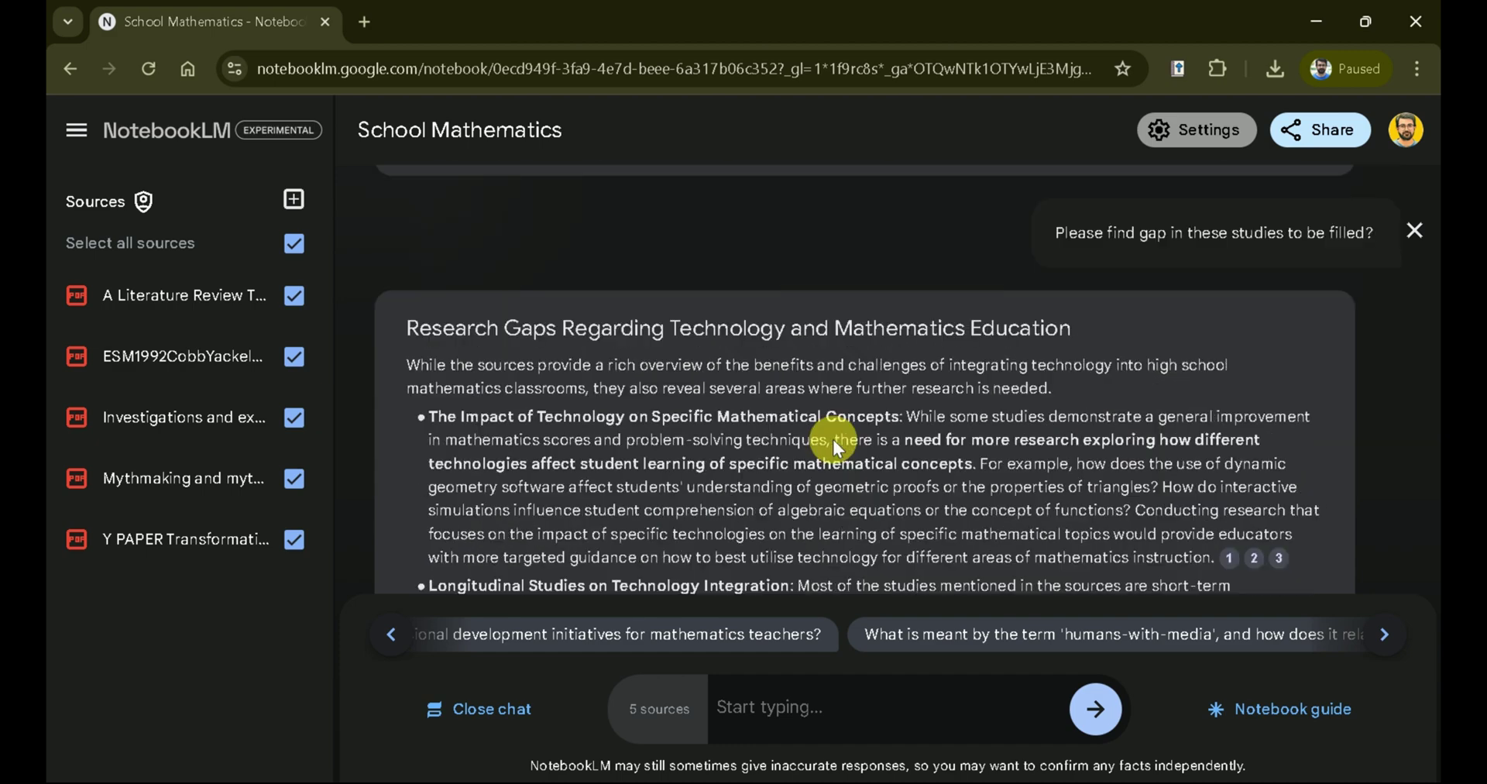
{"action": "scroll", "coordinate": [833, 439], "scroll_direction": "up", "scroll_amount": 4}
Step: Save the Research Gaps answer as a note and expand the saved note to read it
{"action": "scroll", "coordinate": [833, 439], "scroll_direction": "down", "scroll_amount": 15}
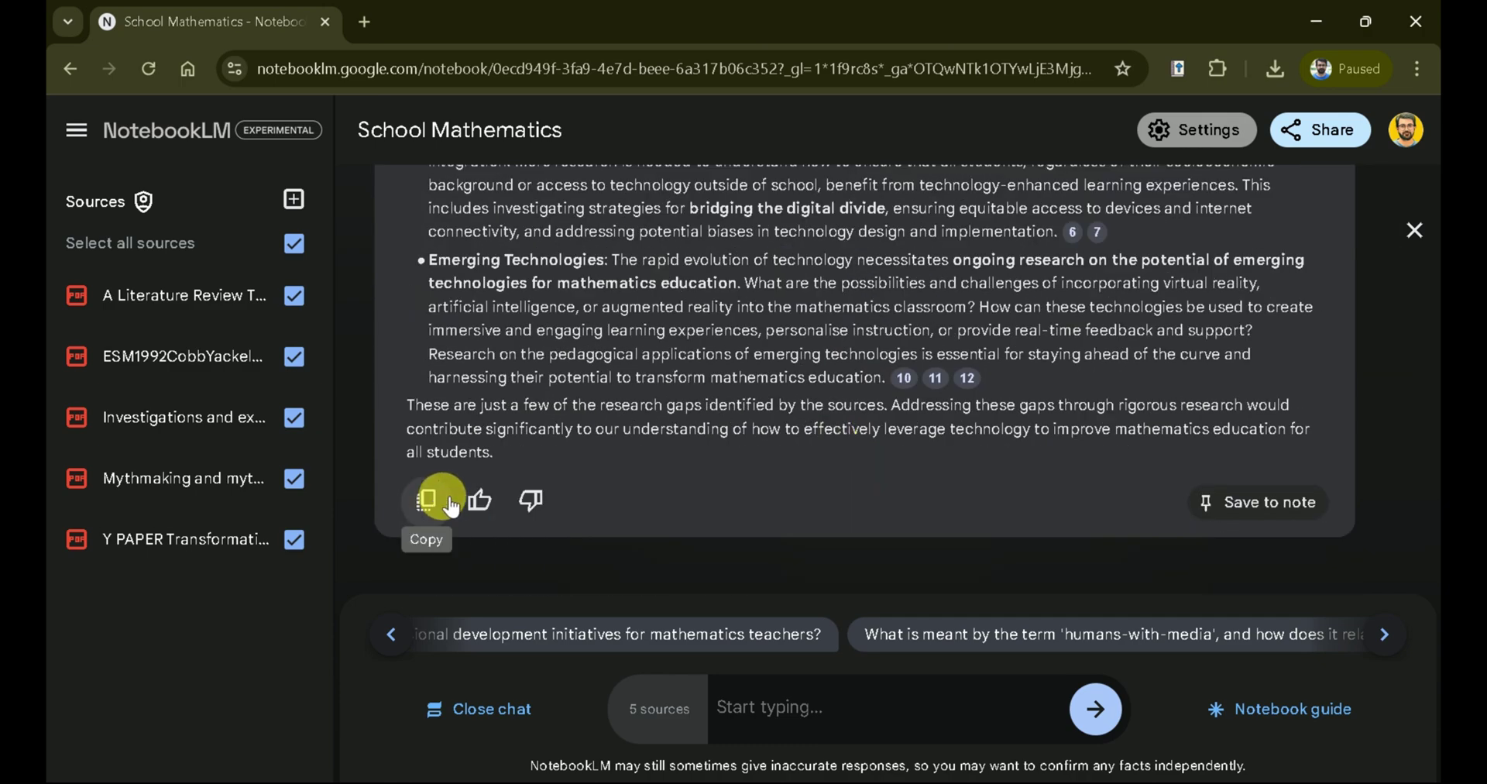
{"action": "left_click", "coordinate": [1256, 503]}
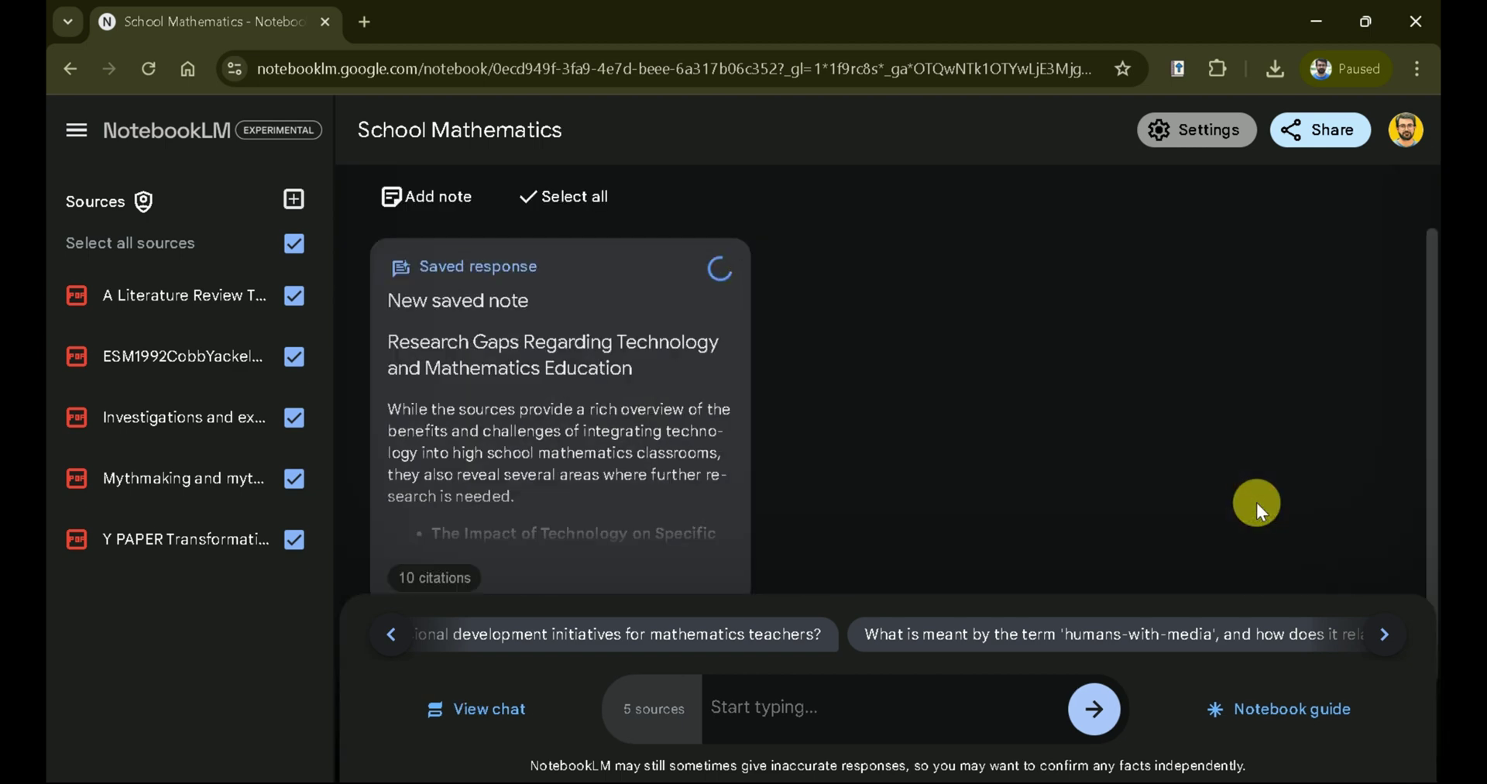
{"action": "scroll", "coordinate": [604, 356], "scroll_direction": "down", "scroll_amount": 2}
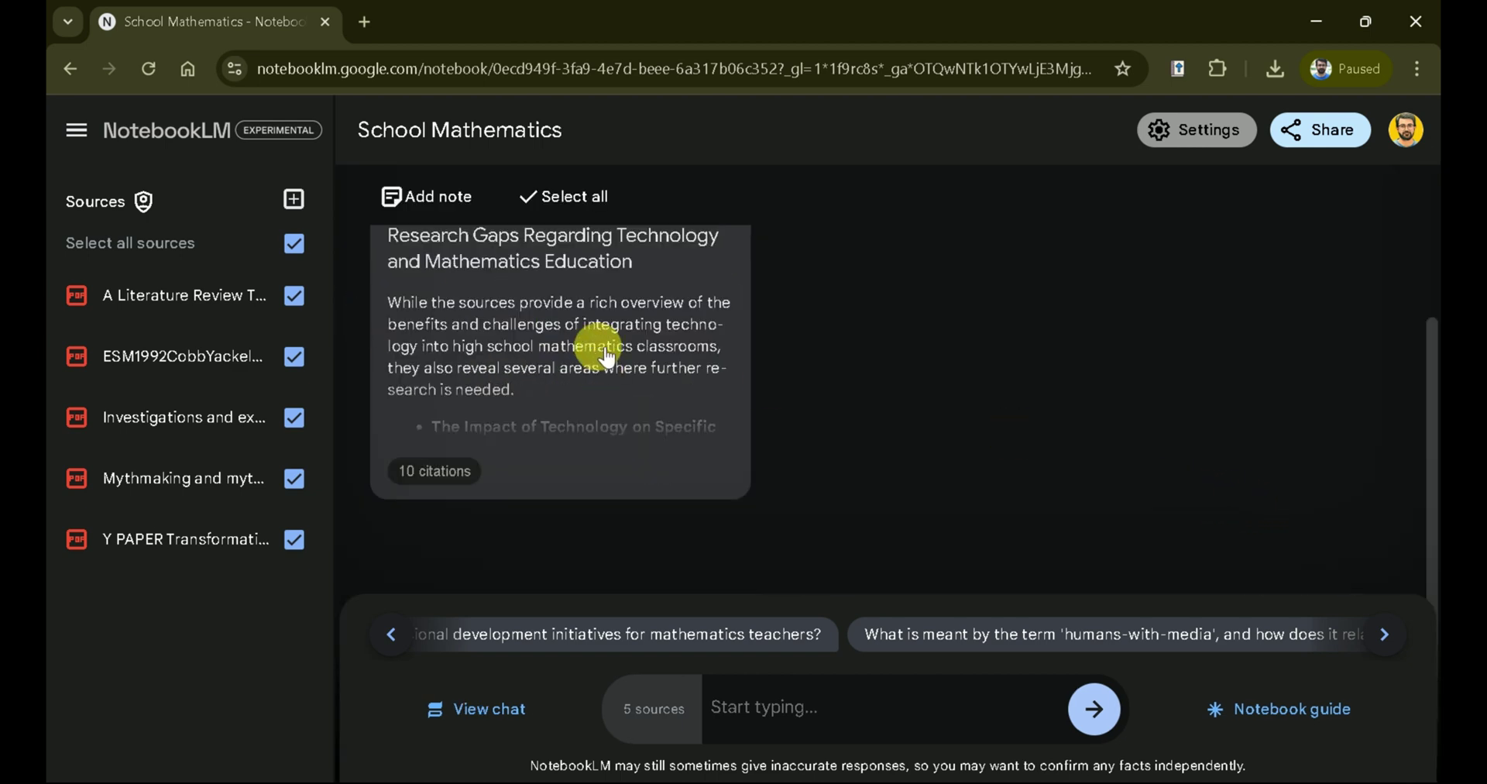
{"action": "left_click", "coordinate": [574, 341]}
{"action": "scroll", "coordinate": [937, 424], "scroll_direction": "down", "scroll_amount": 6}
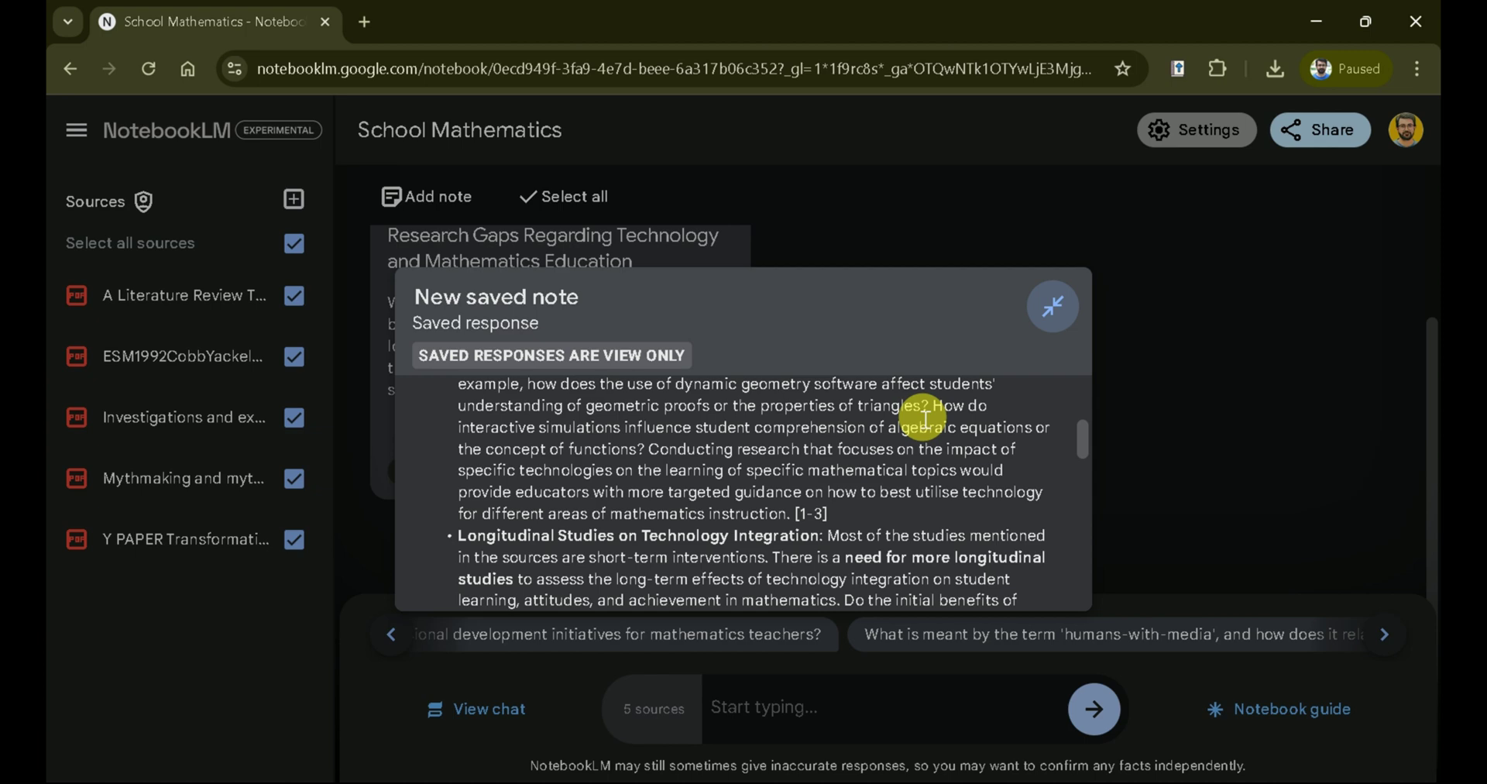
{"action": "scroll", "coordinate": [821, 461], "scroll_direction": "down", "scroll_amount": 5}
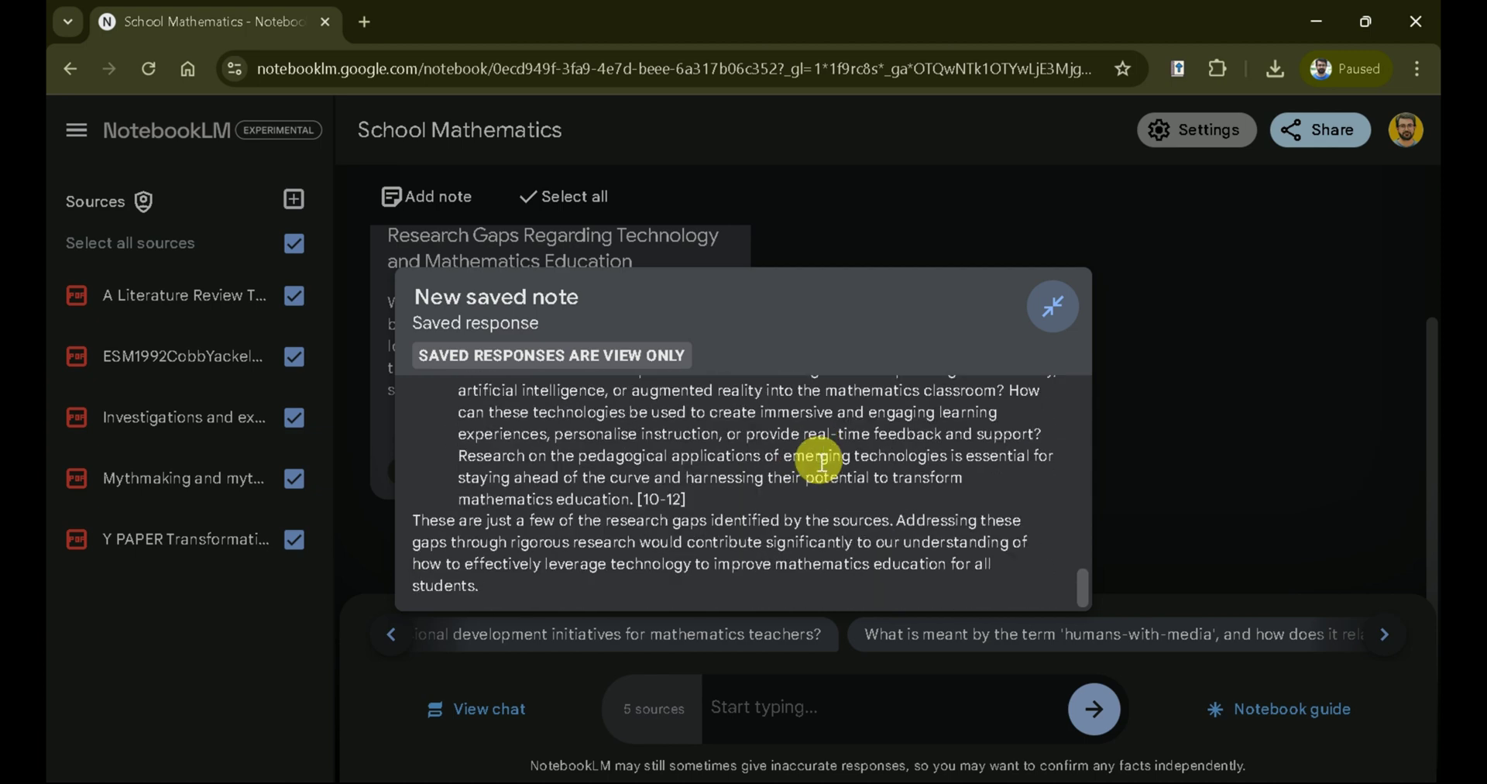
{"action": "scroll", "coordinate": [821, 464], "scroll_direction": "up", "scroll_amount": 5}
Step: Collapse and select the research-gaps note, return to the chat, and open the notebook's Share dialog
{"action": "left_click", "coordinate": [1211, 408]}
{"action": "left_click", "coordinate": [707, 282]}
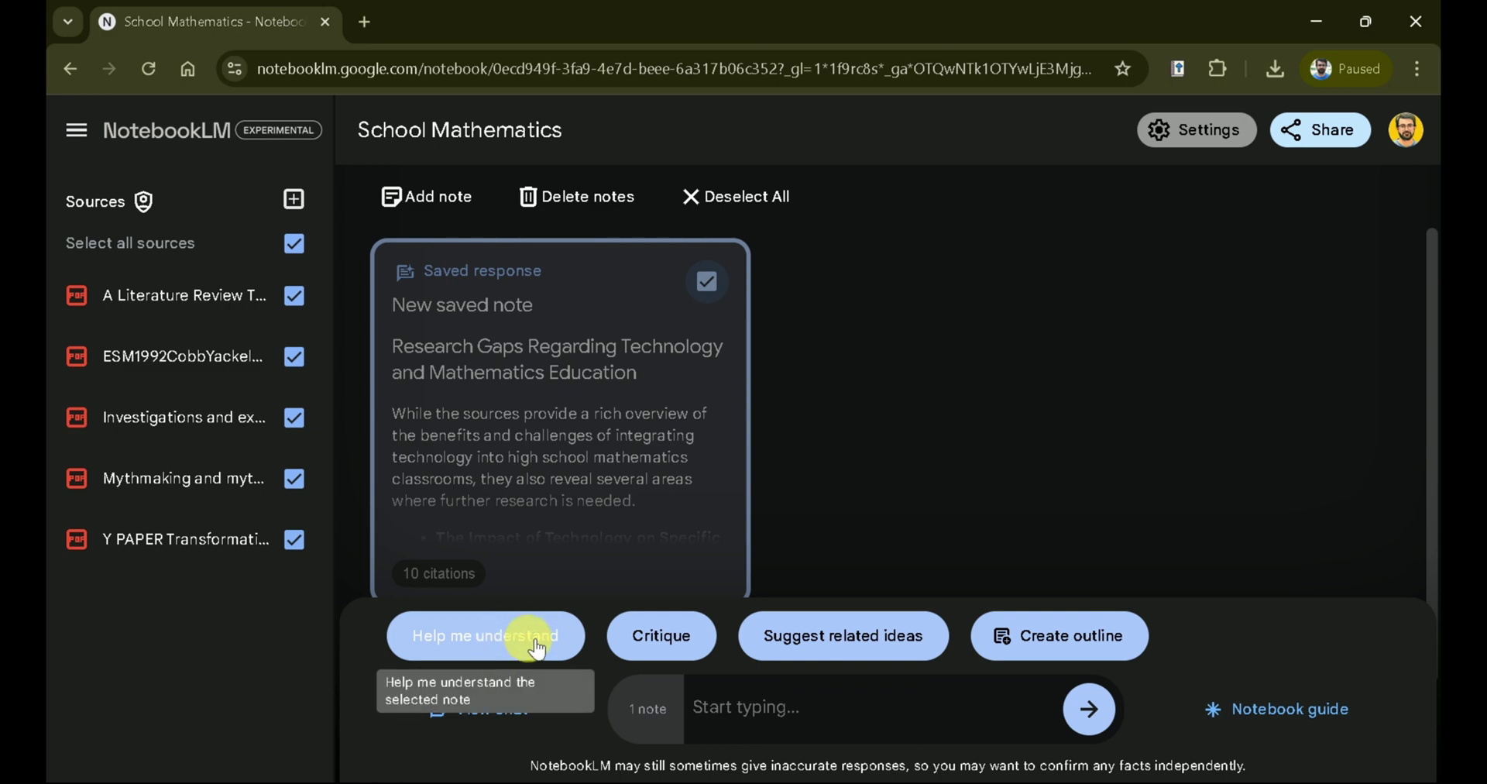
{"action": "left_click", "coordinate": [889, 632]}
{"action": "left_click", "coordinate": [1298, 129]}
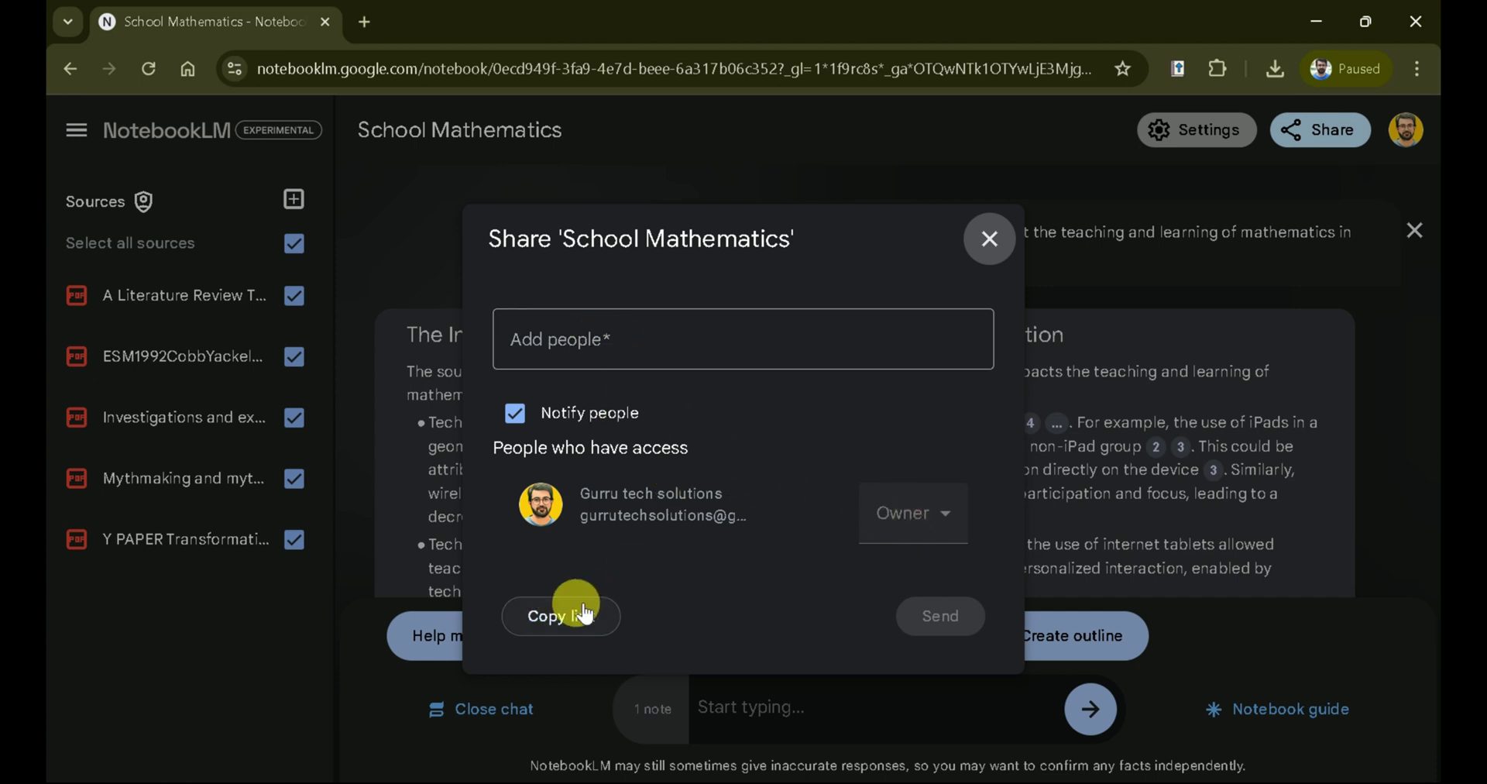
Step: Leave sharing for the notebooks list and reopen the School Mathematics notebook
{"action": "left_click", "coordinate": [989, 272]}
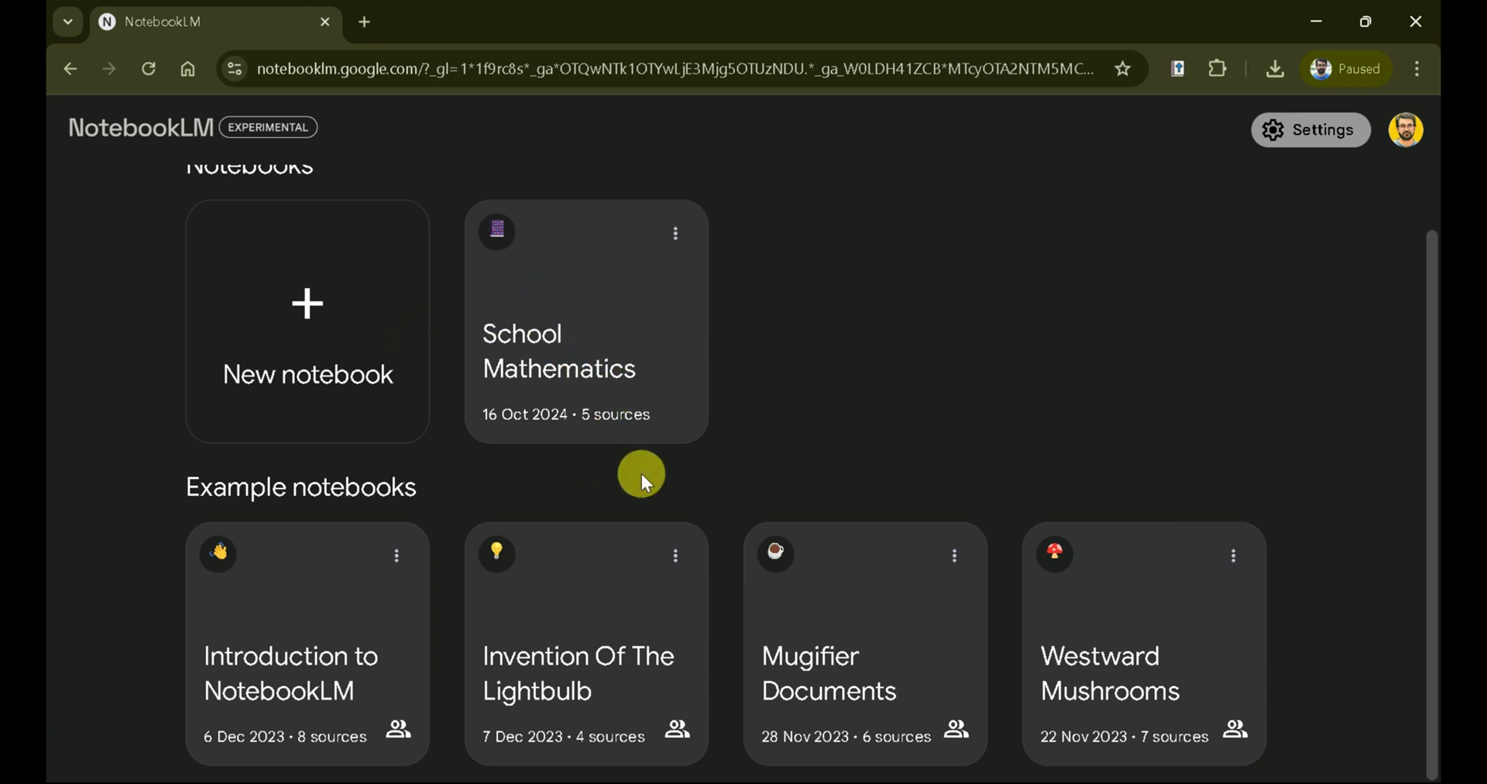
{"action": "left_click", "coordinate": [545, 358]}
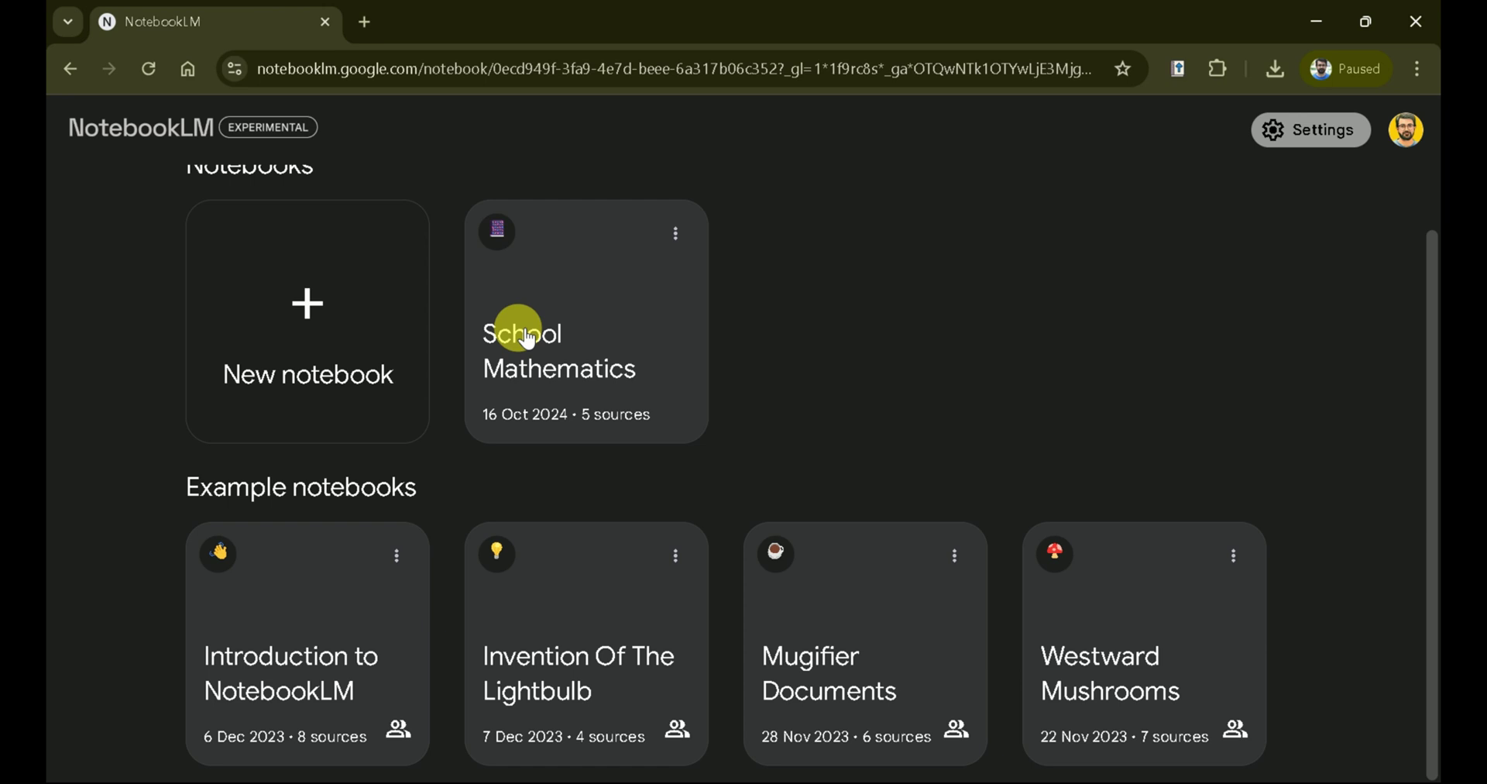